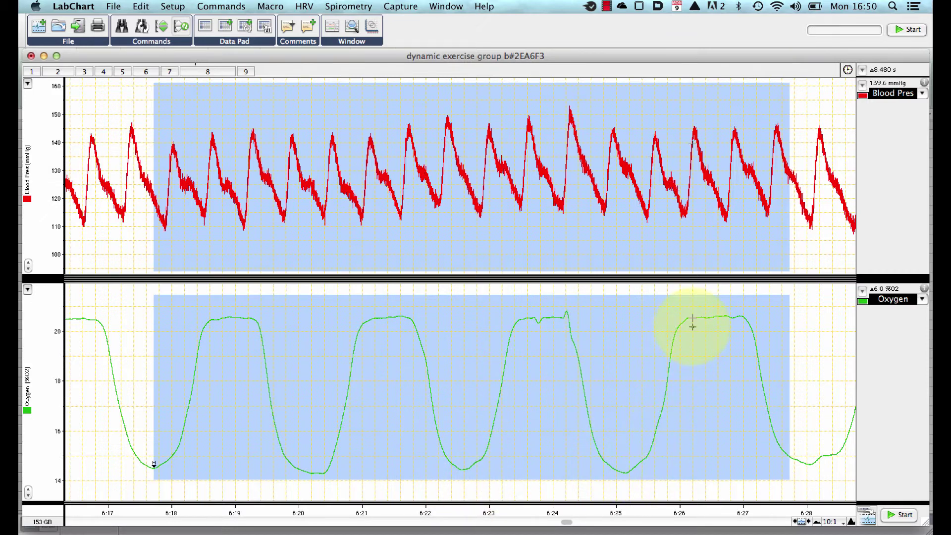
View the selected Blood Pres and Oxygen traces in the Zoom Window, stack the channels separately, and close the window
left_click(354, 27)
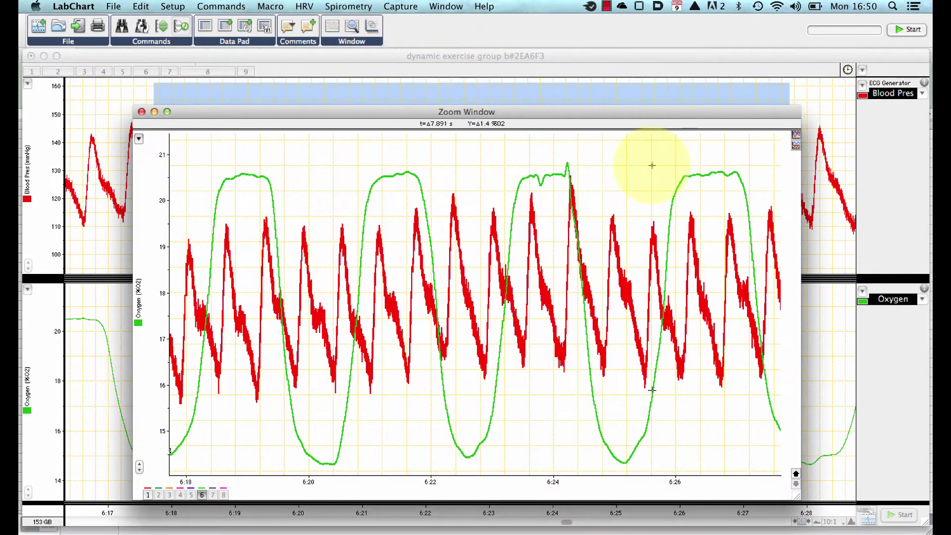
left_click(796, 145)
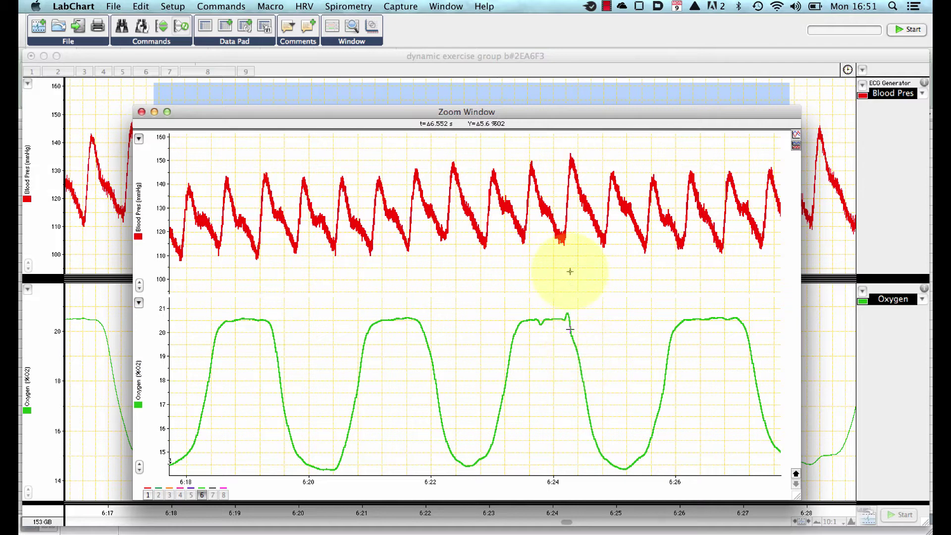
left_click(141, 111)
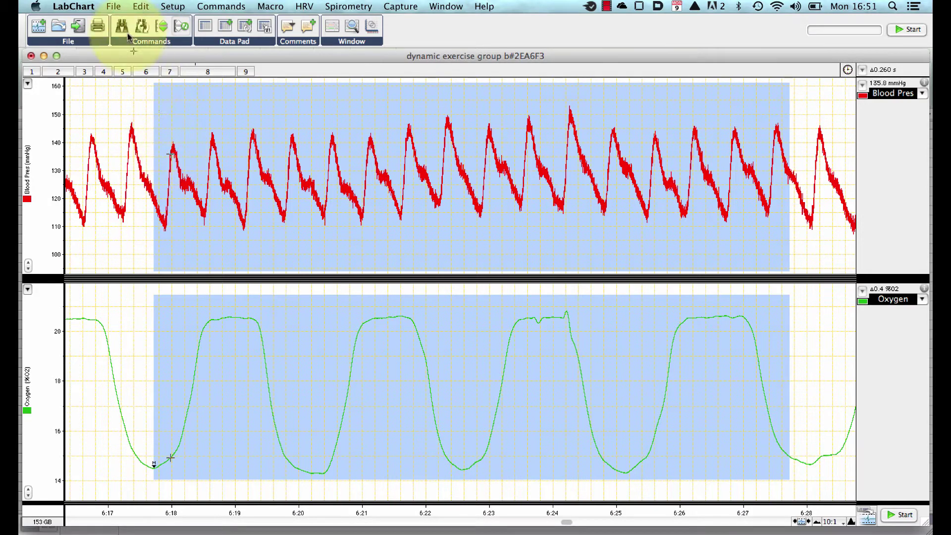
Save the selected data to the Desktop as "selection 2.txt" in the Chart Data as Text format
left_click(121, 7)
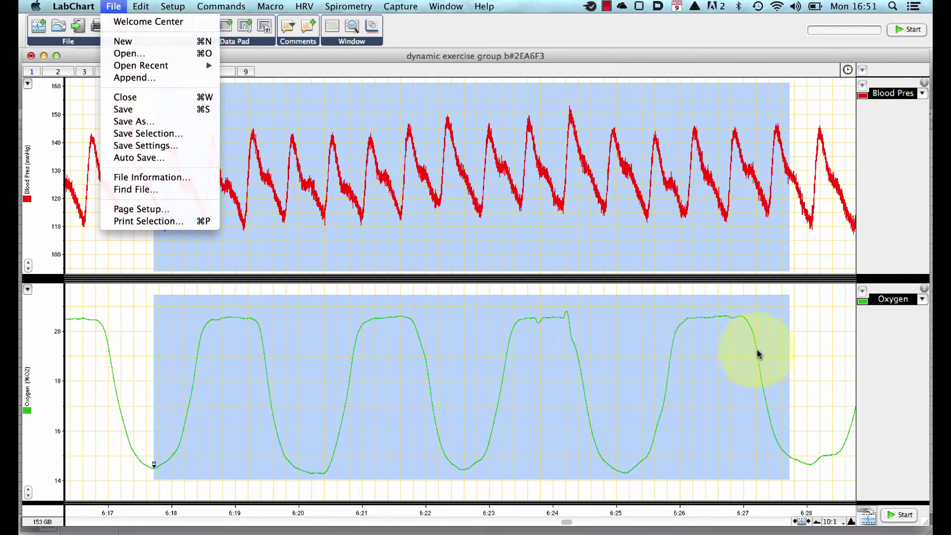
left_click(148, 133)
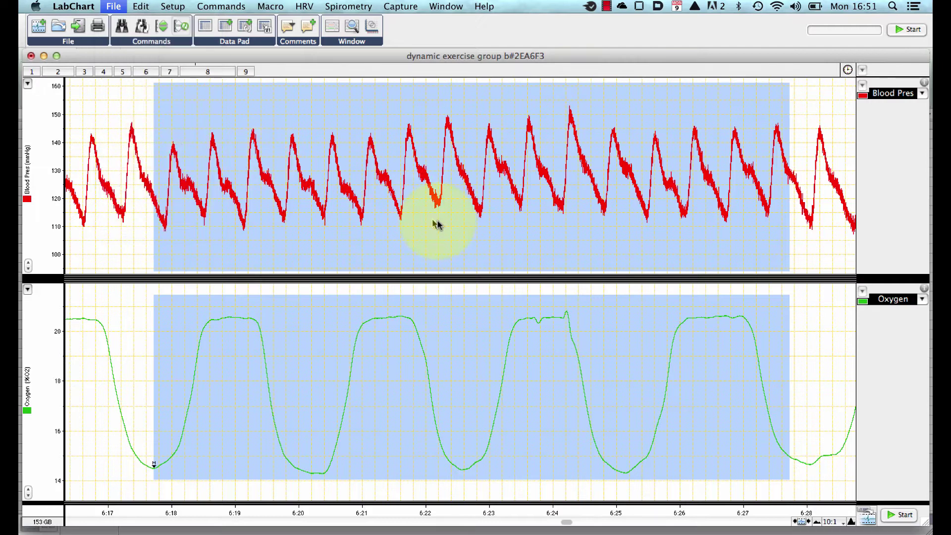
left_click(451, 300)
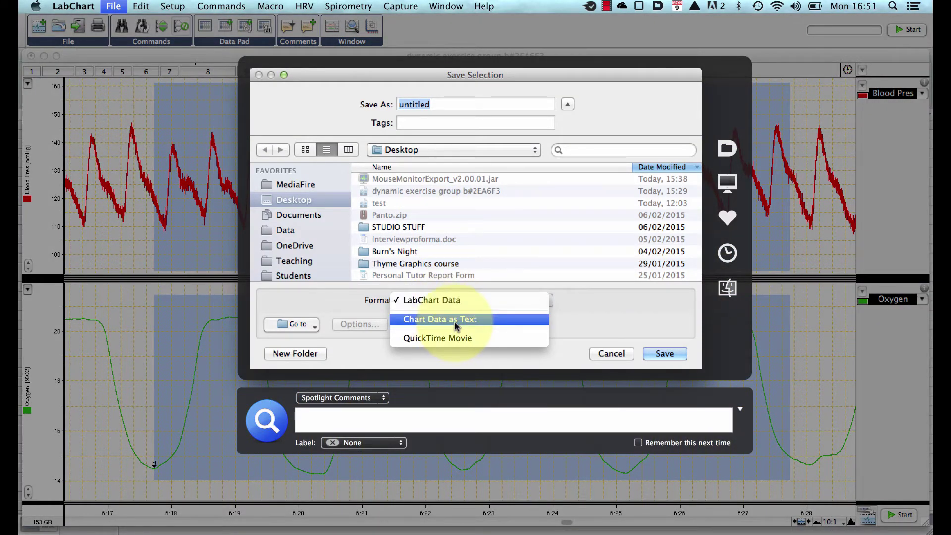
left_click(456, 319)
type("selection 2.txt")
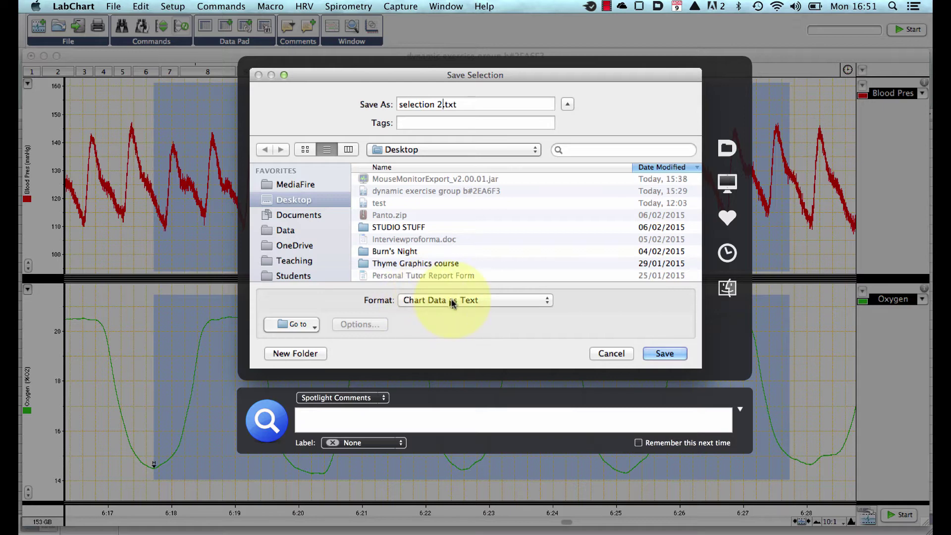
left_click(665, 353)
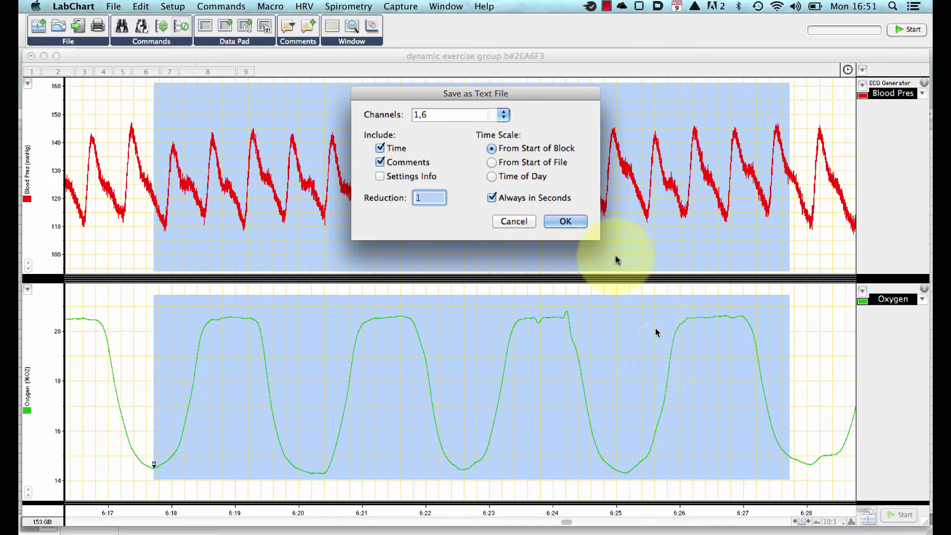
Export channels 1 and 6 with Time included, Comments excluded and Reduction left at 1
left_click(504, 115)
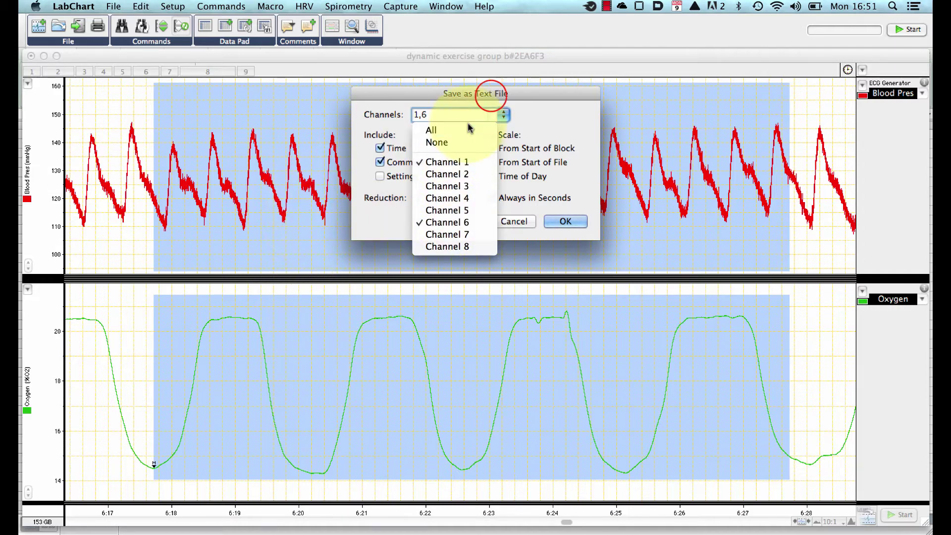
left_click(491, 98)
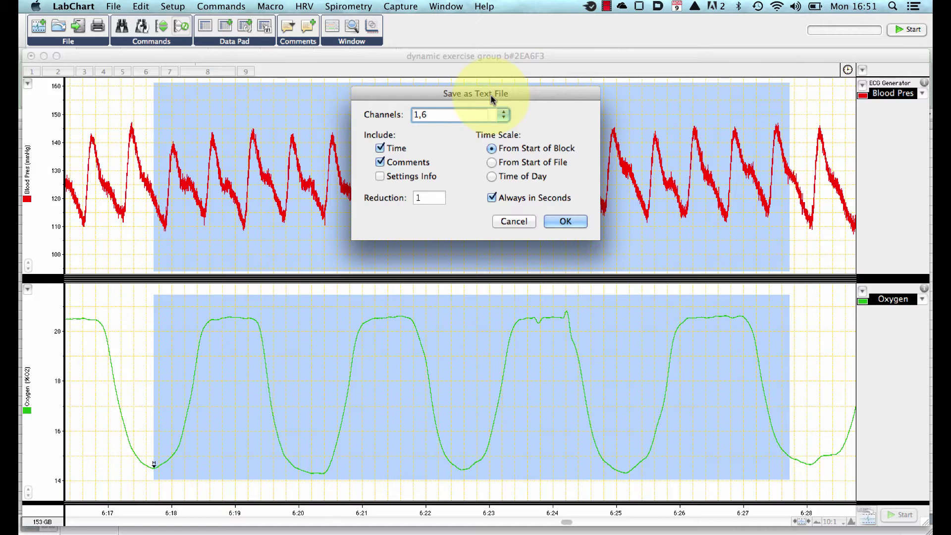
left_click(380, 163)
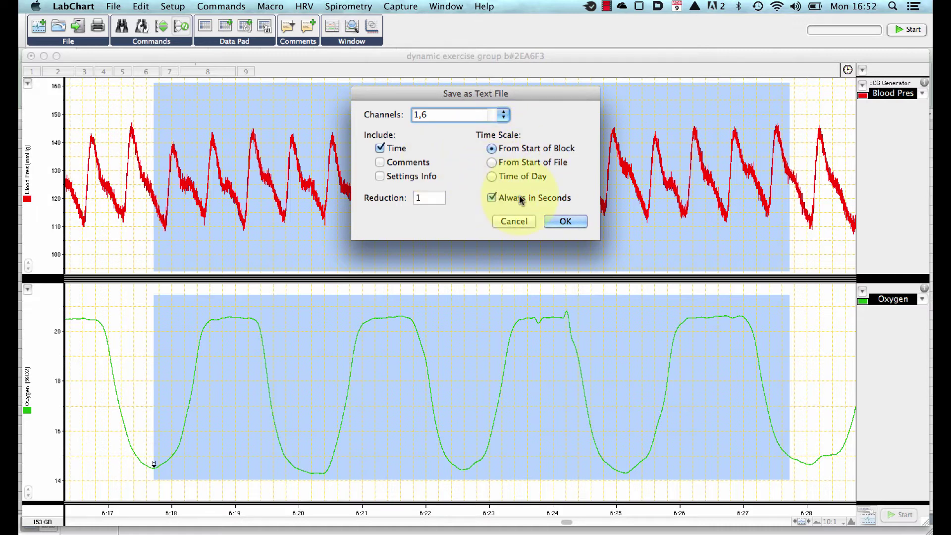
left_click(429, 198)
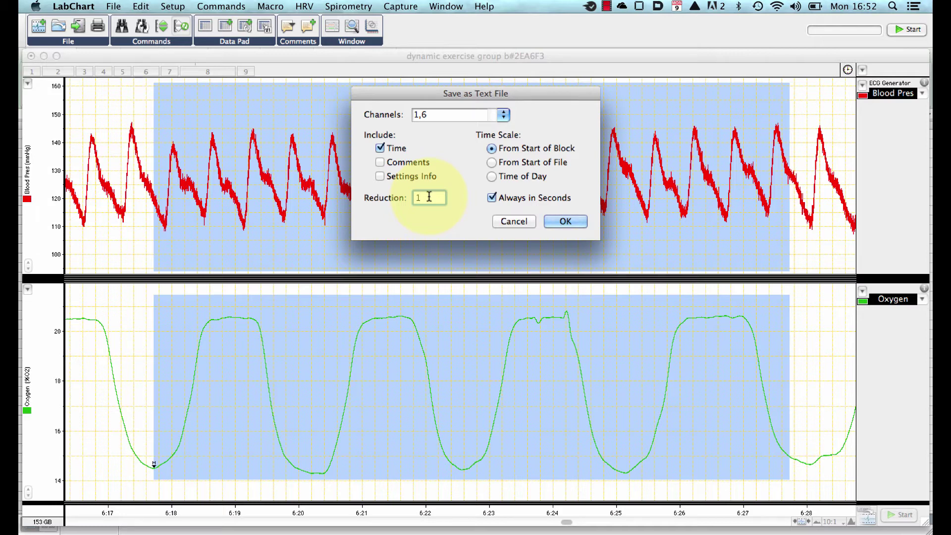
left_click(567, 222)
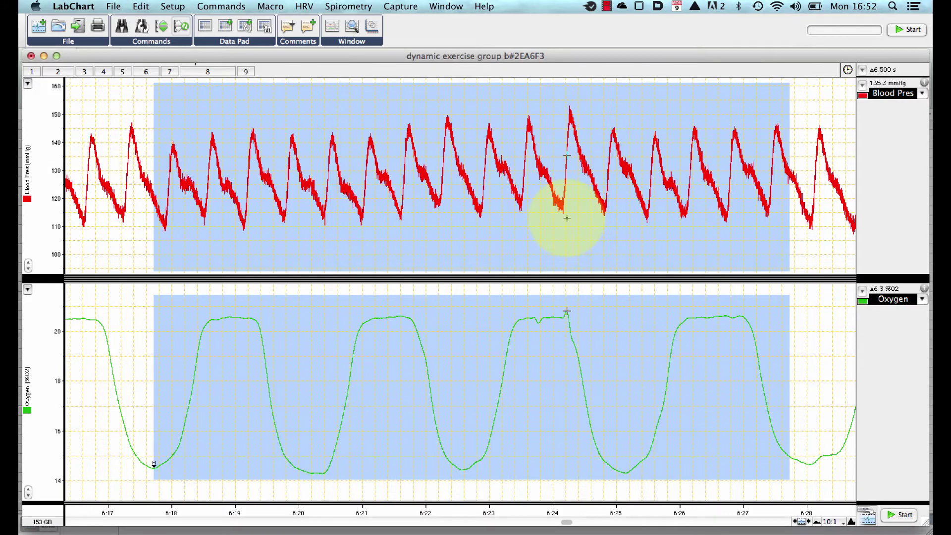
Switch to Excel and start importing "selection 2.txt" from the Desktop as a text file
key("super+Tab")
key("super+Tab")
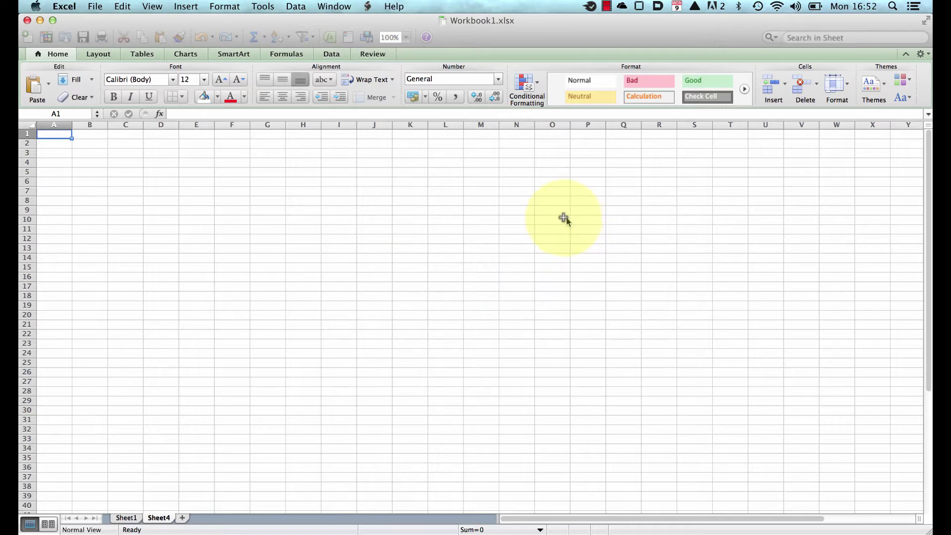
left_click(95, 6)
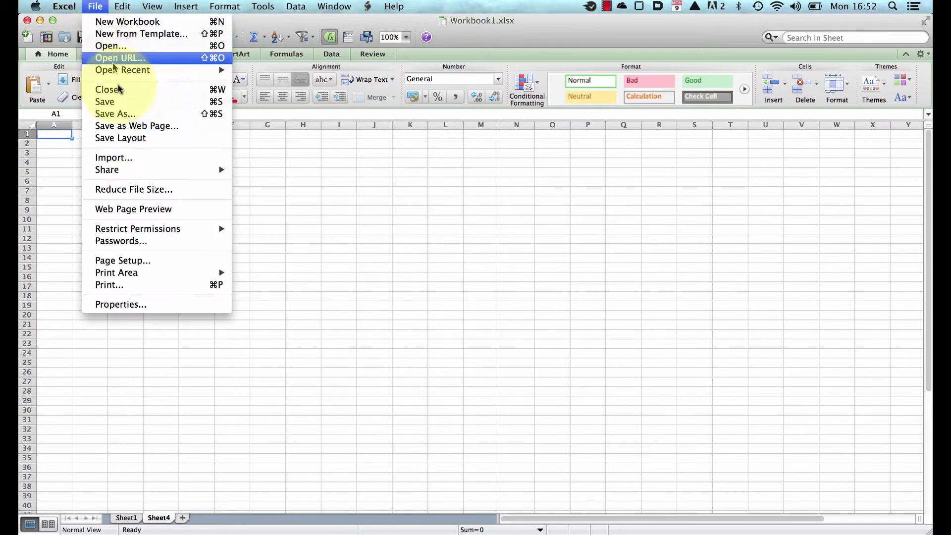
left_click(121, 157)
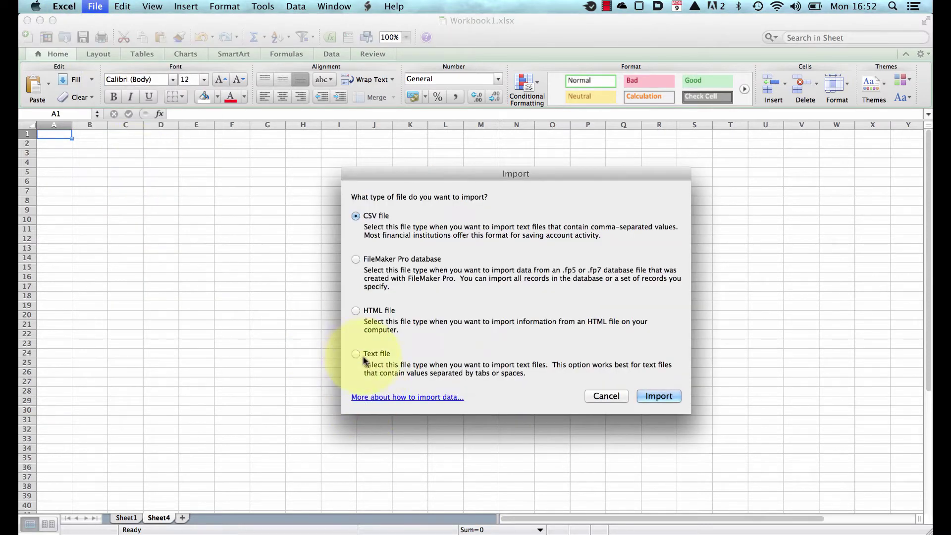
left_click(363, 355)
left_click(652, 397)
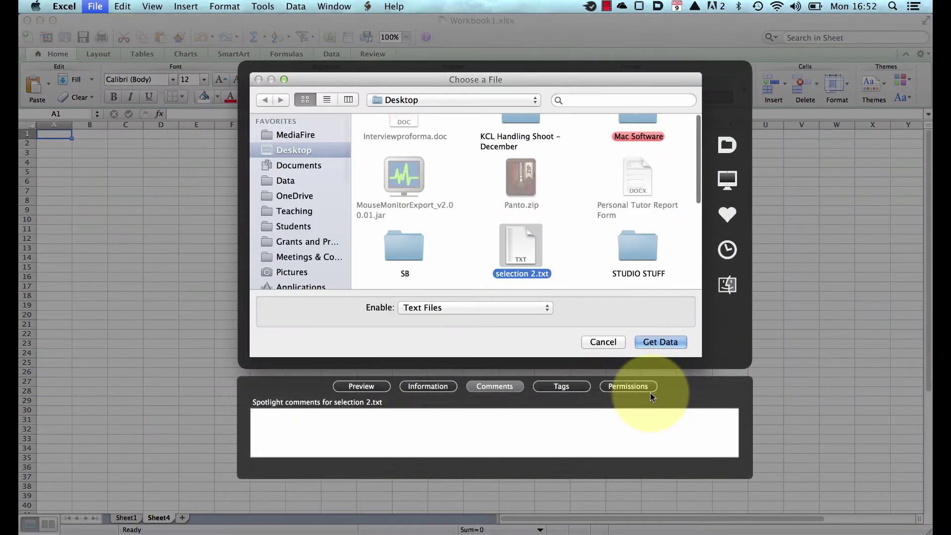
left_click(520, 247)
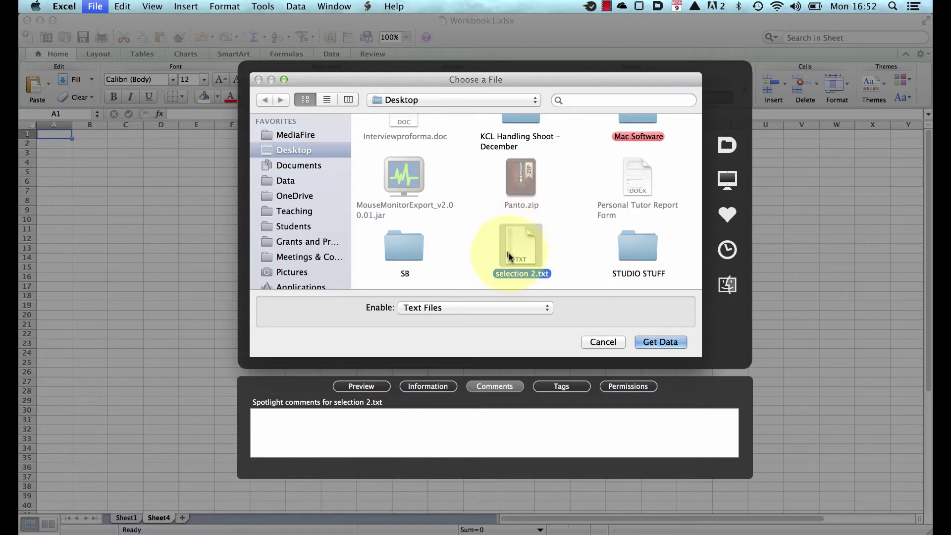
left_click(651, 342)
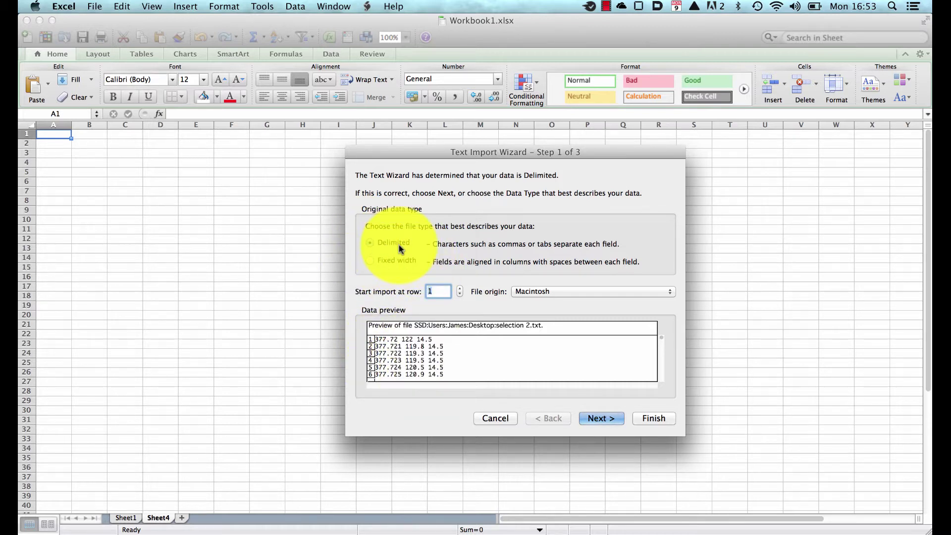
Import the text as tab-delimited data with General column format, placing it in the existing sheet at cell A1
left_click(612, 420)
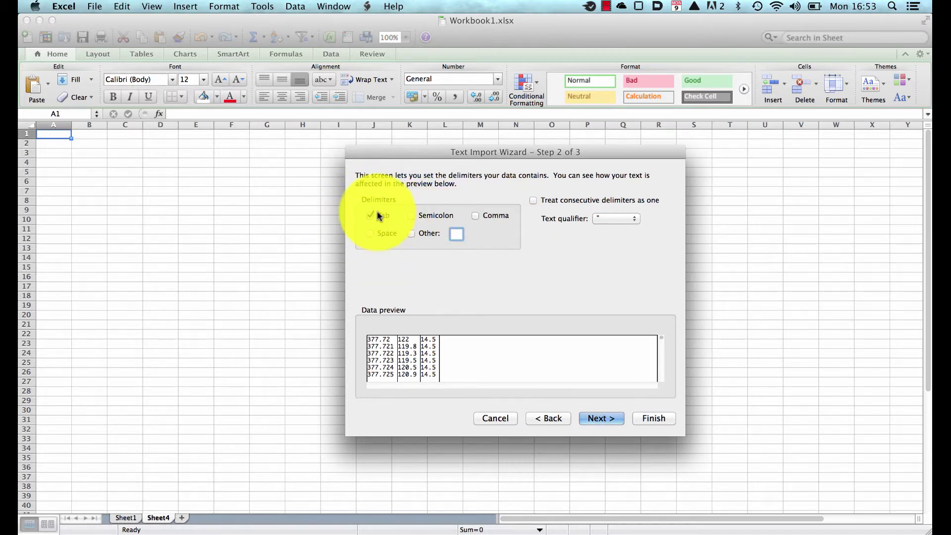
left_click(603, 418)
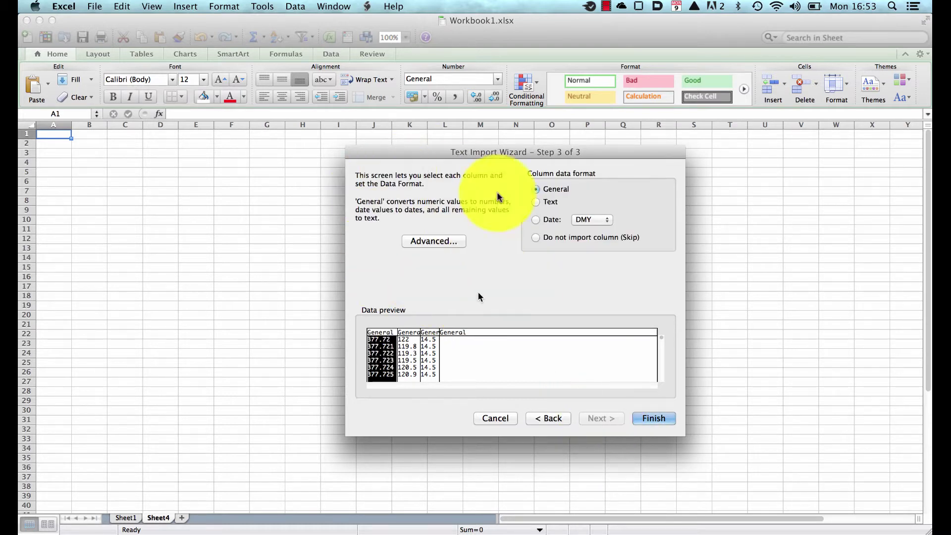
left_click(652, 420)
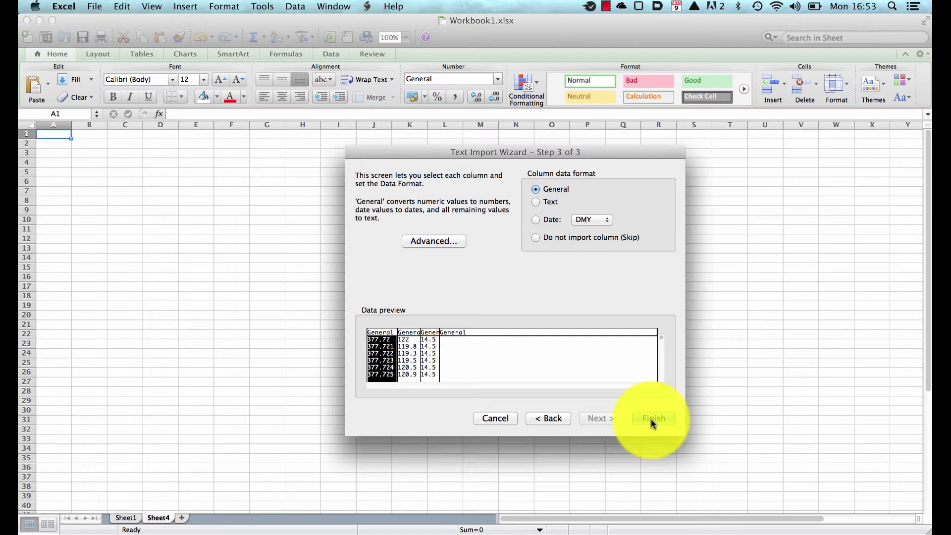
left_click_drag(651, 420, 432, 266)
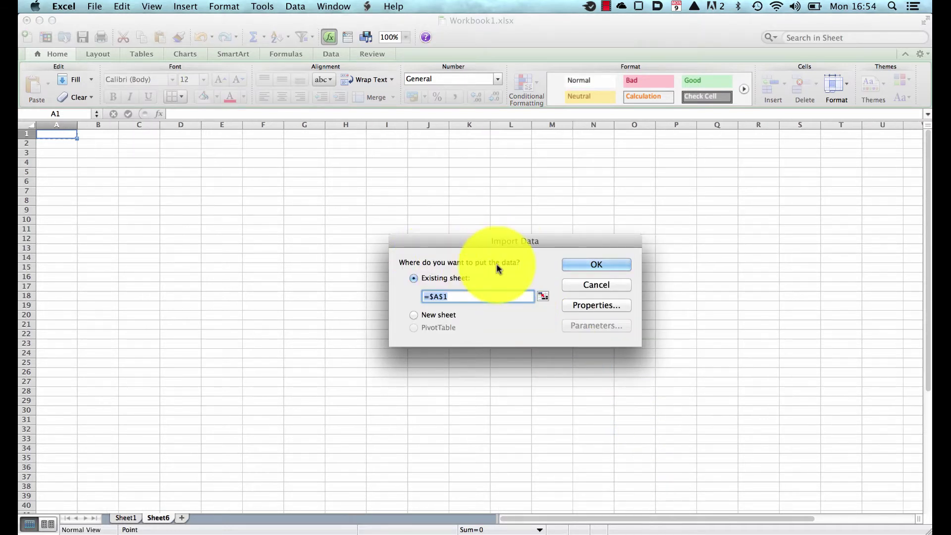
left_click(575, 261)
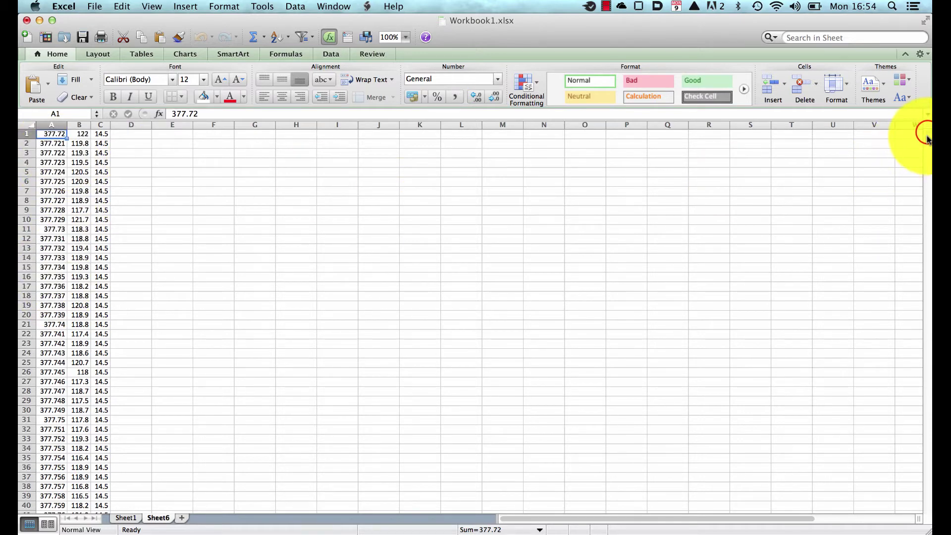
Widen columns A, B and C of the imported data
left_click_drag(928, 133, 928, 108)
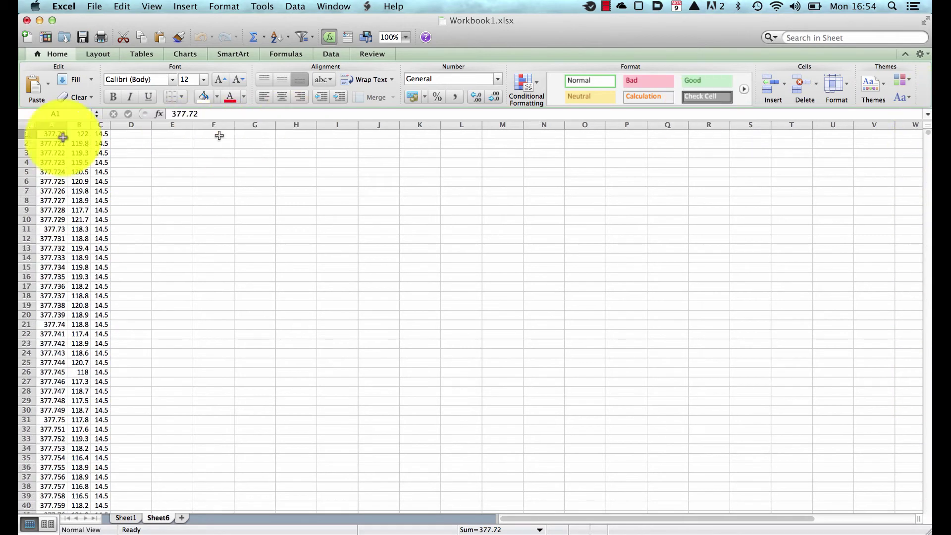
left_click_drag(67, 125, 117, 124)
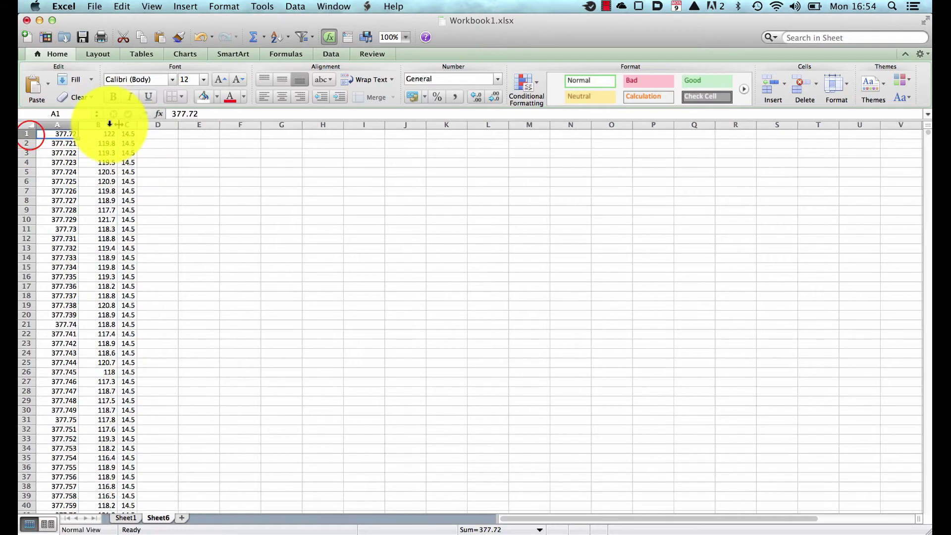
left_click(29, 134)
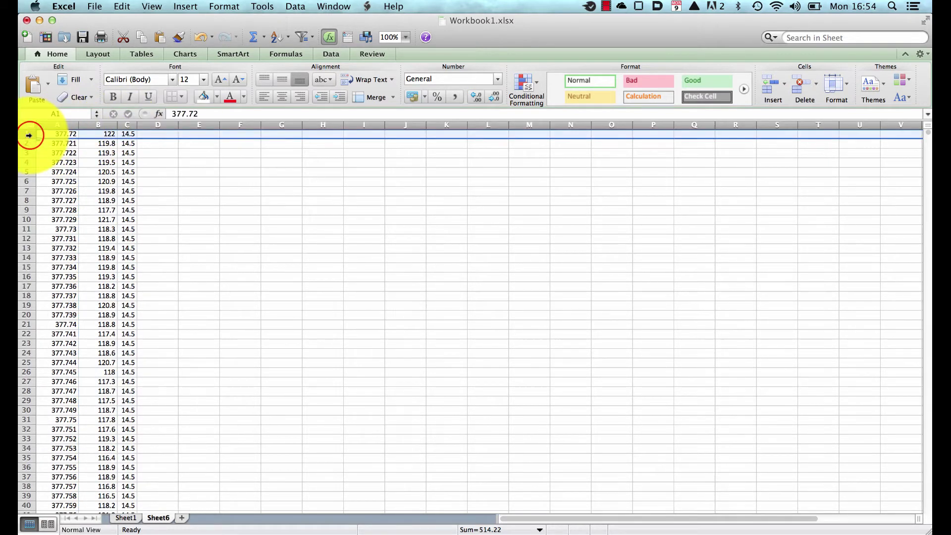
left_click(58, 125)
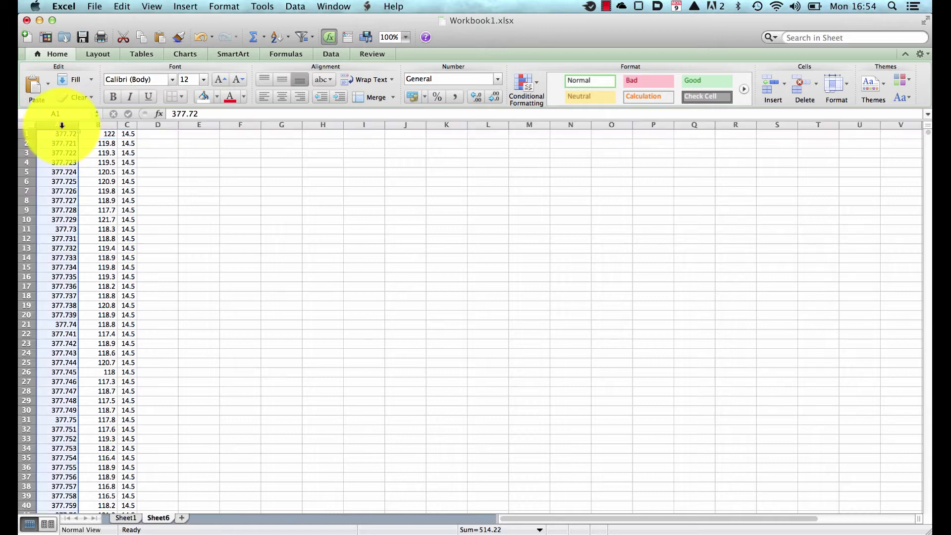
left_click(98, 125)
left_click_drag(137, 125, 163, 125)
left_click(144, 125)
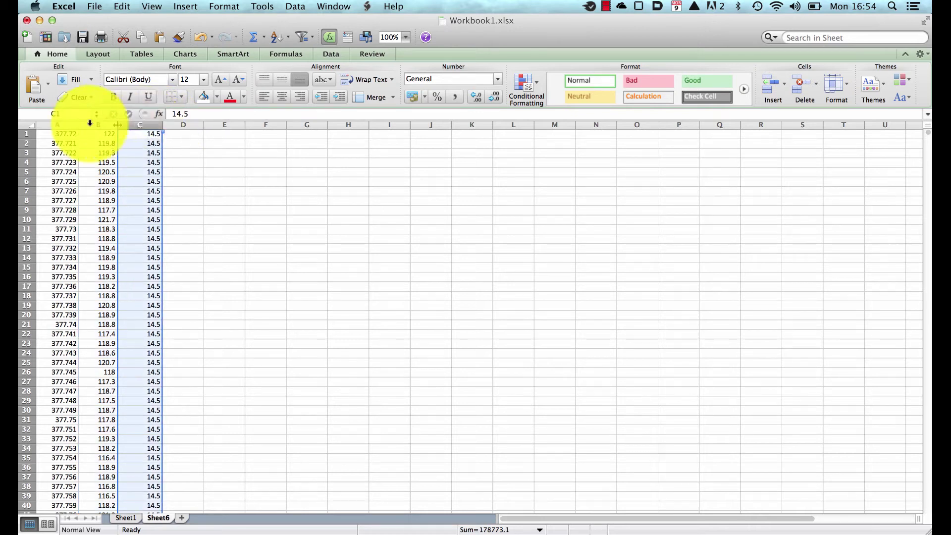
Insert a row above the data and enter the headings "Time (s)", "BP" and "O2" in A1 to C1
left_click(27, 133)
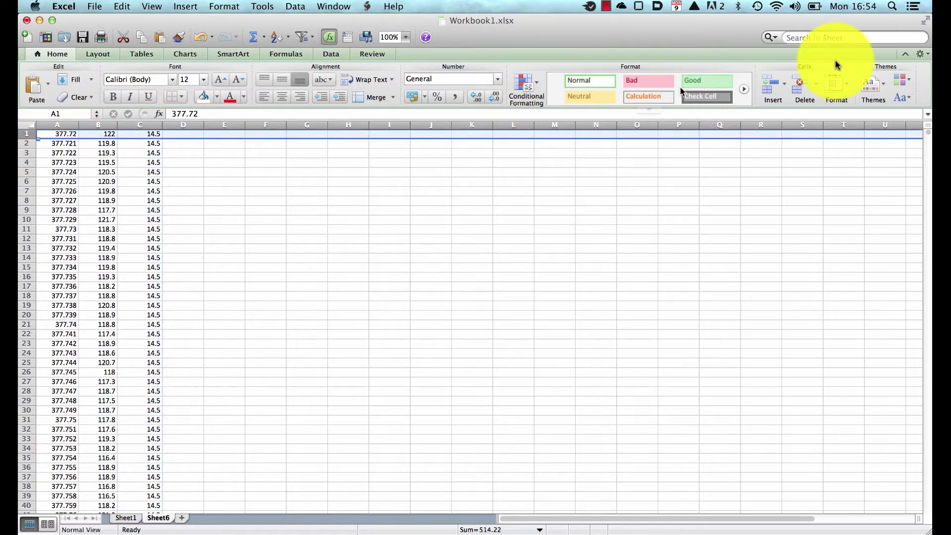
left_click(769, 83)
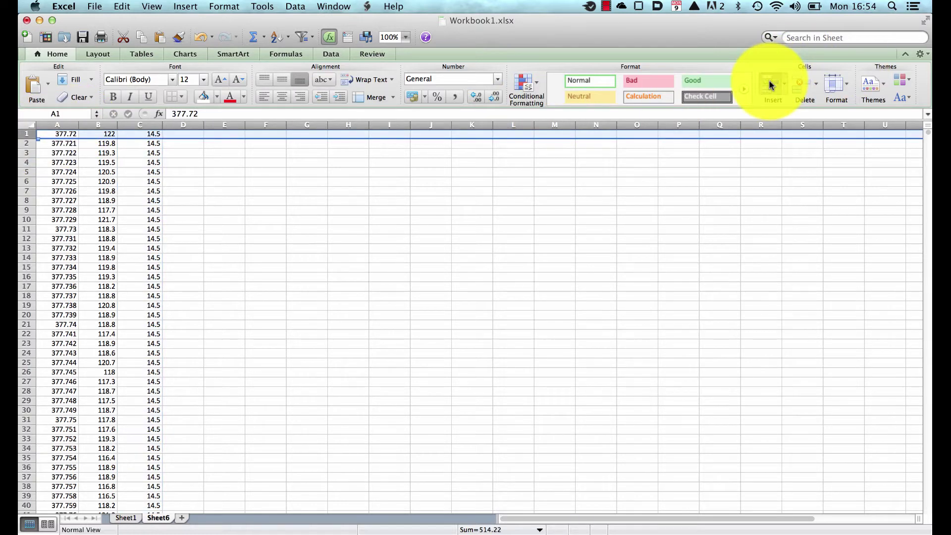
left_click(72, 134)
type("Time")
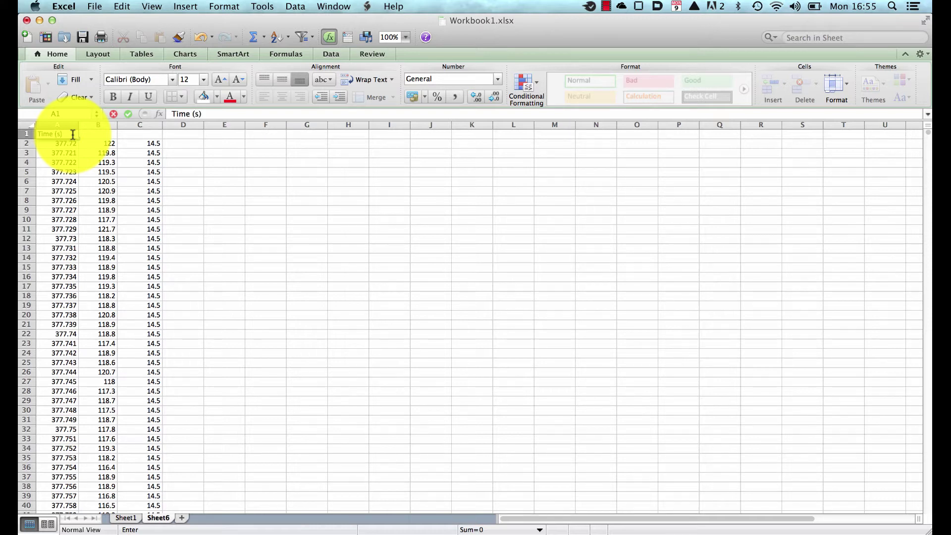
type(" (s)")
key("Tab")
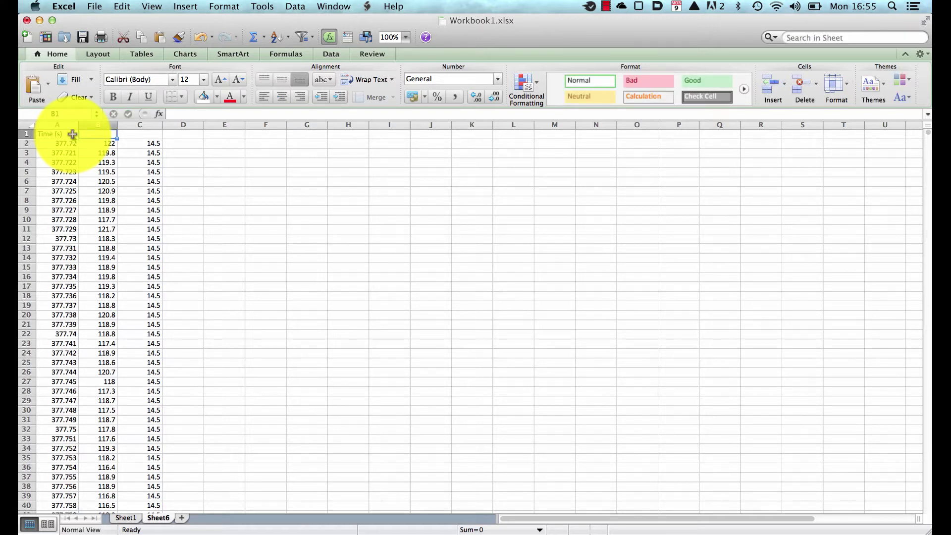
type("BP")
key("Tab")
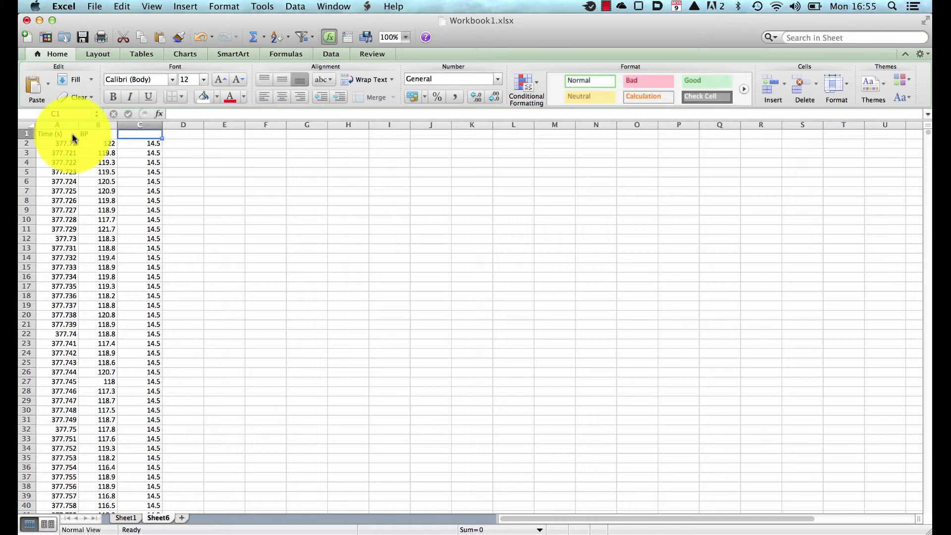
type("O2")
key("Return")
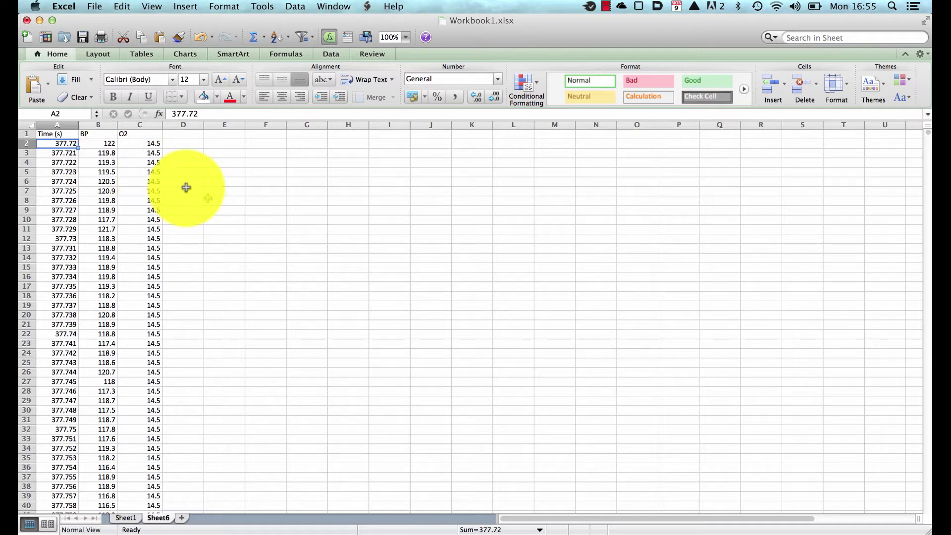
Insert a Straight Lined Scatter chart of the Time (s) and BP columns and place it beside the data near row 2
left_click(65, 124)
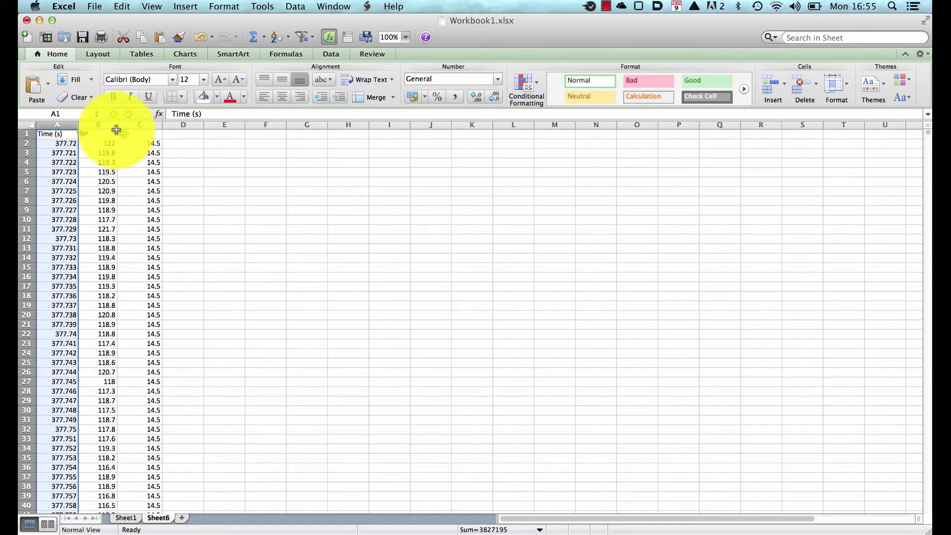
left_click(102, 125)
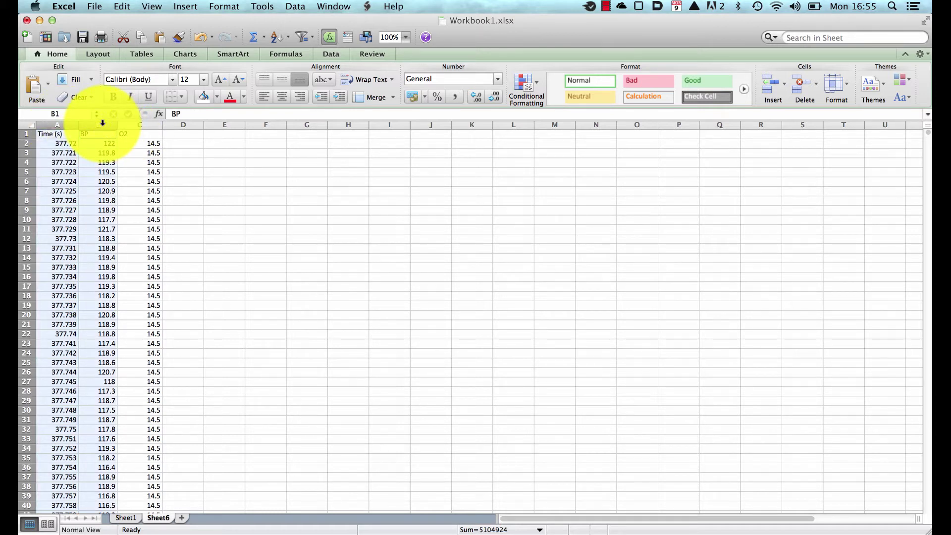
left_click(178, 54)
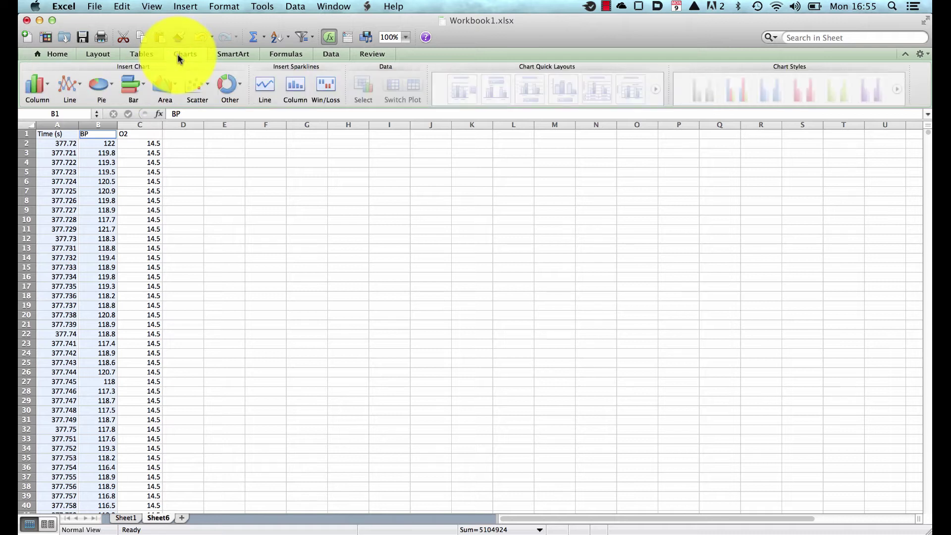
left_click(191, 87)
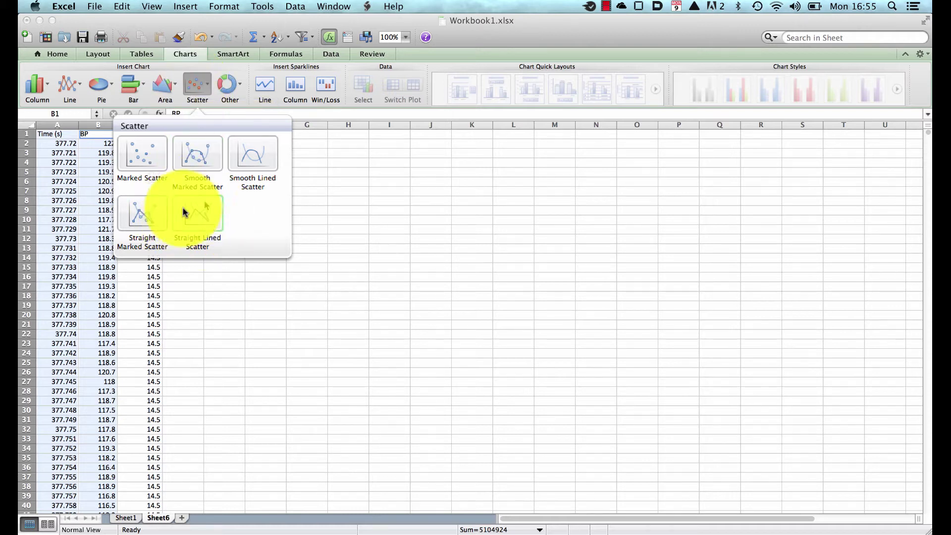
left_click(201, 218)
left_click(421, 255)
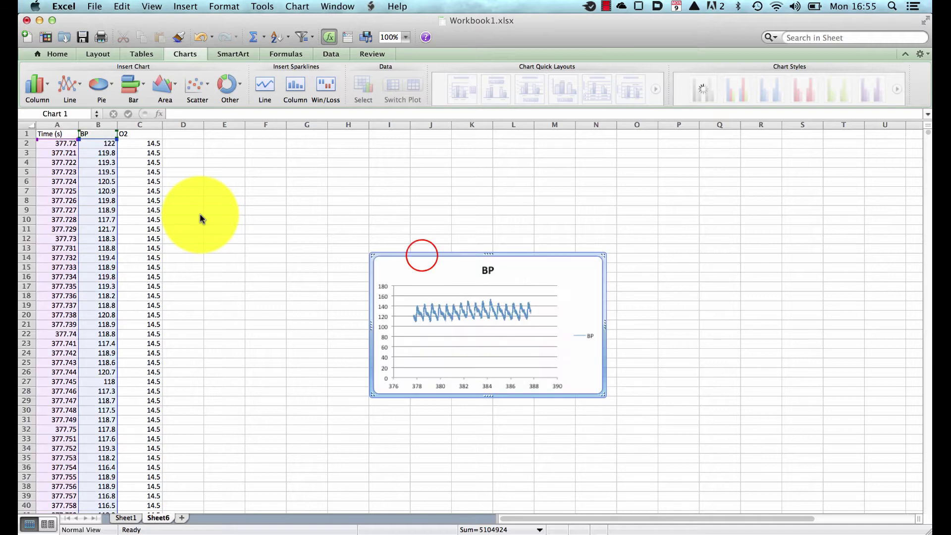
left_click_drag(421, 255, 370, 147)
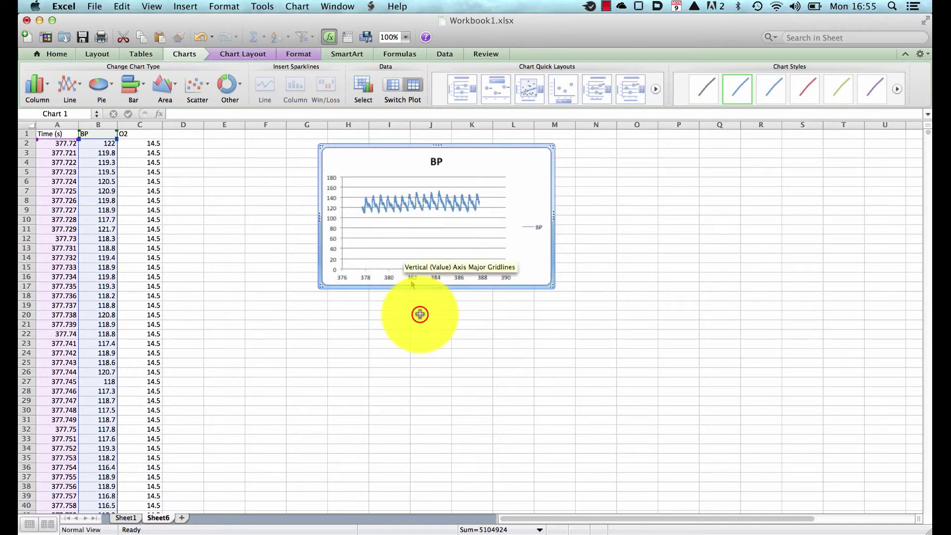
left_click(421, 316)
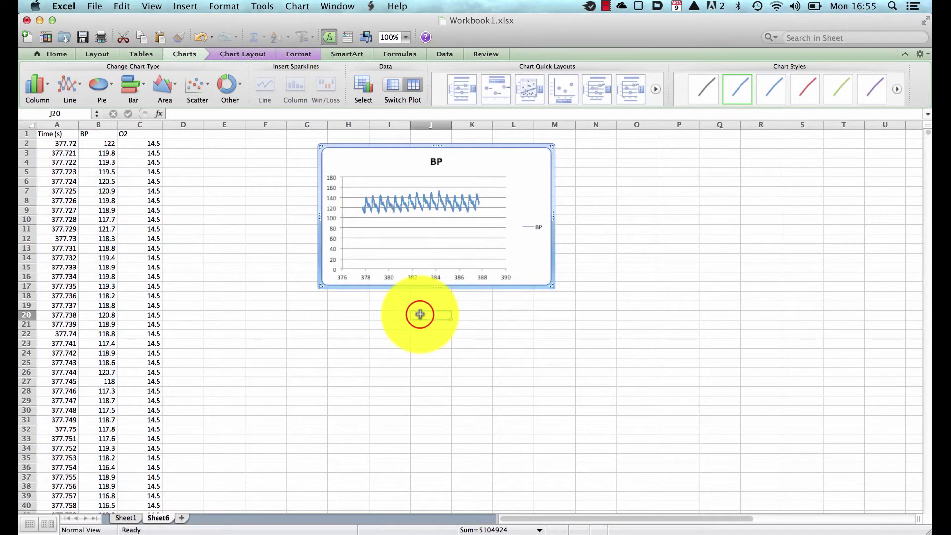
Insert a Straight Lined Scatter chart of the Time (s) and O2 columns and place it directly below the BP chart
left_click(63, 125)
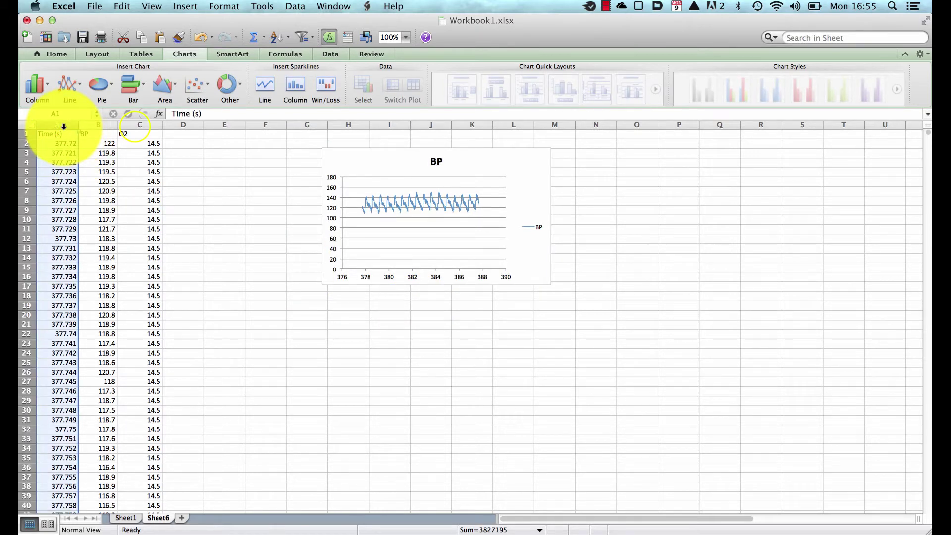
left_click(135, 125, "super")
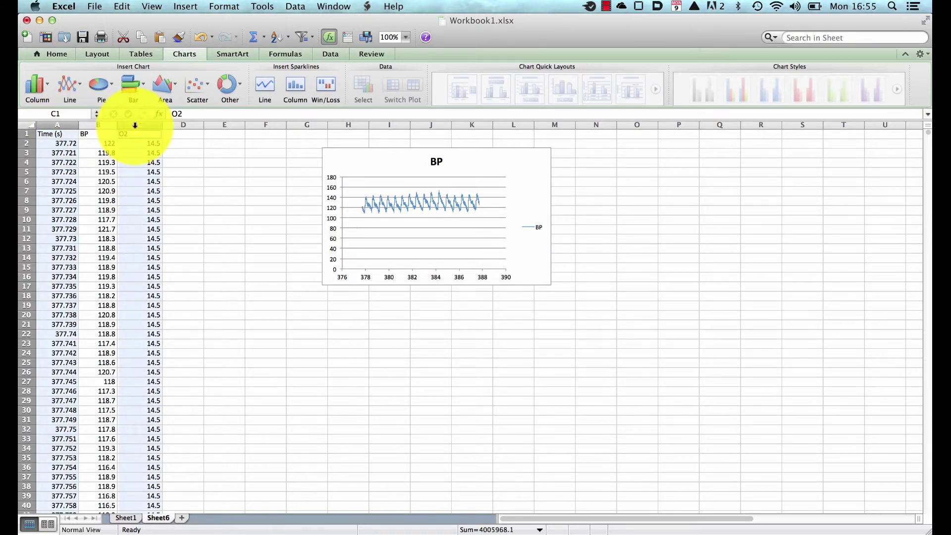
left_click(200, 85)
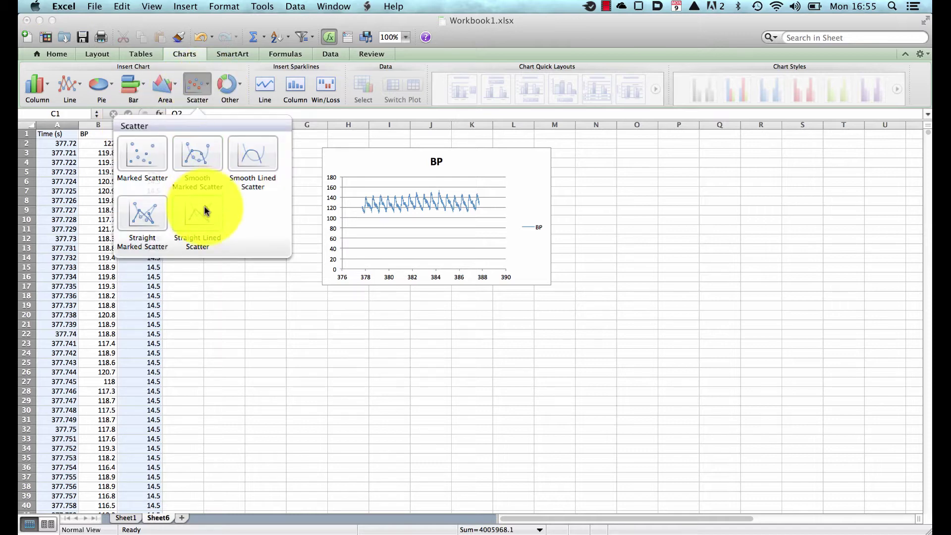
left_click(204, 212)
left_click(375, 347)
left_click_drag(375, 348, 324, 378)
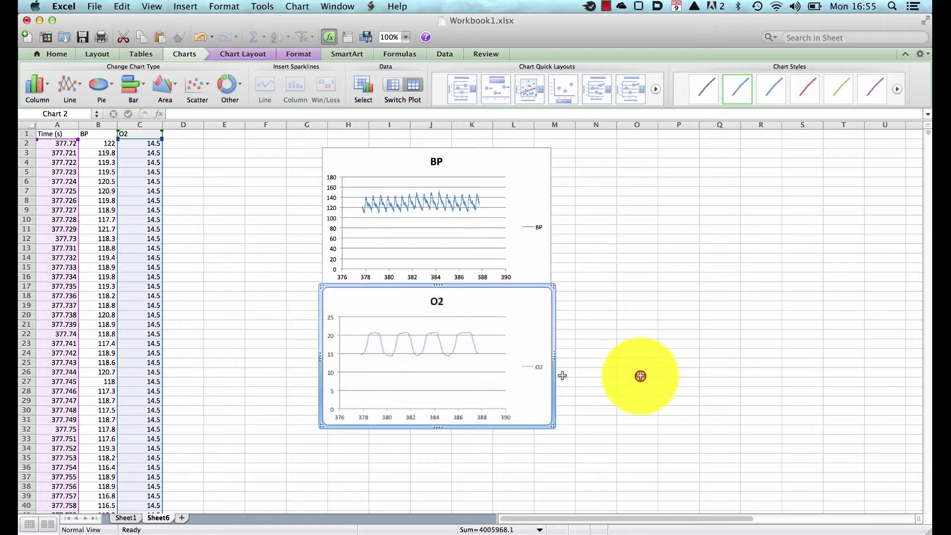
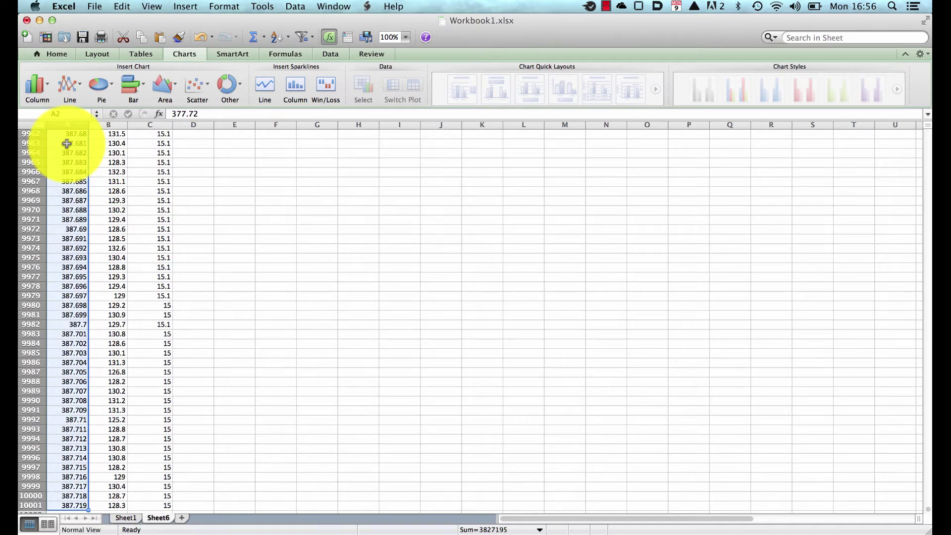
left_click(221, 11)
mouse_move(188, 11)
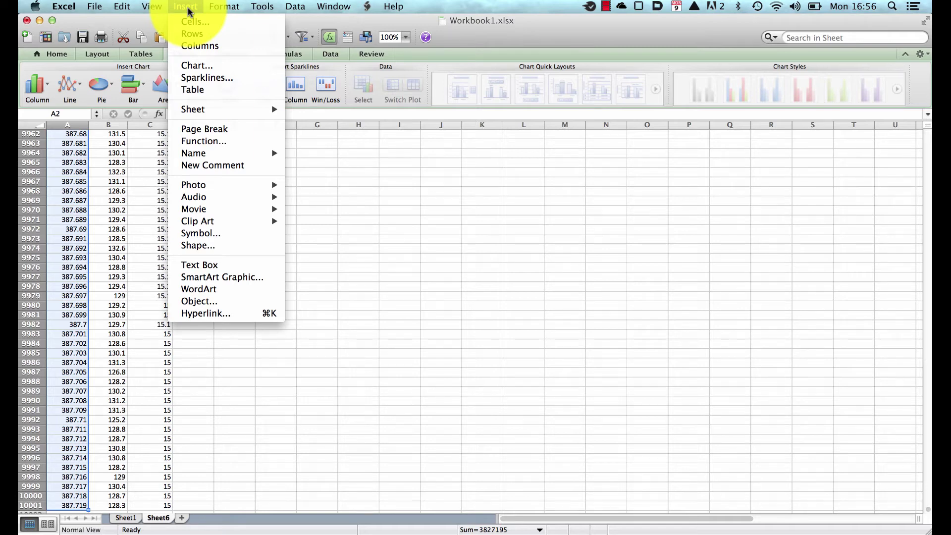
mouse_move(124, 7)
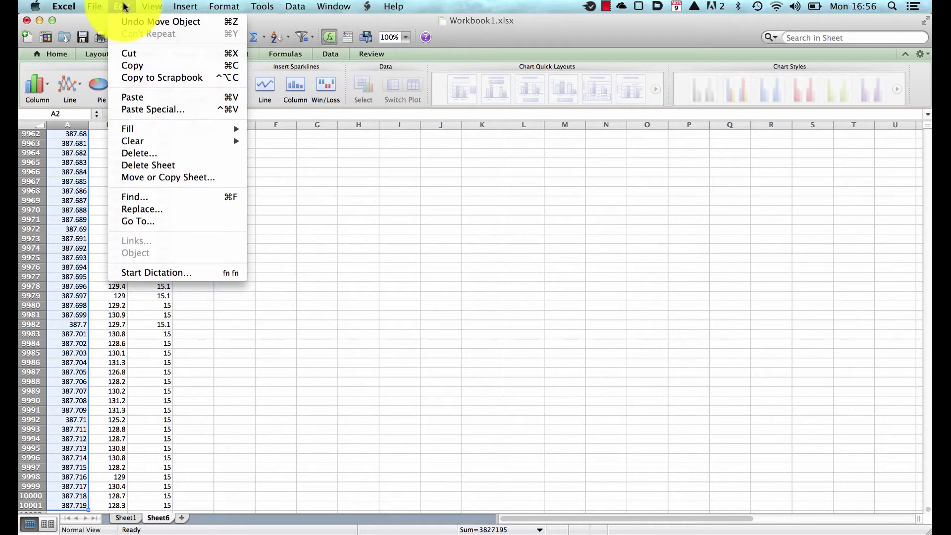
left_click(182, 347)
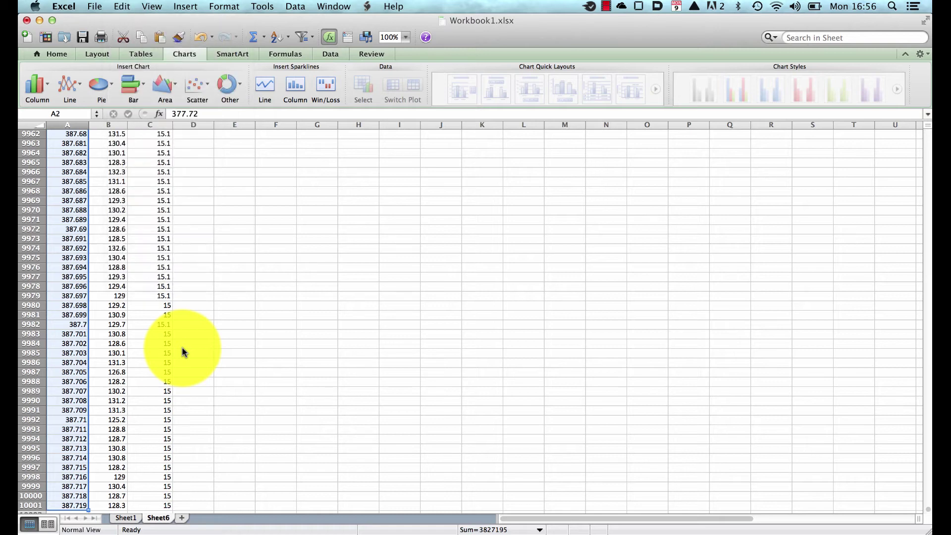
Fill the selected time values in column A as a linear column series with a step value of 0.001
left_click(124, 7)
mouse_move(154, 130)
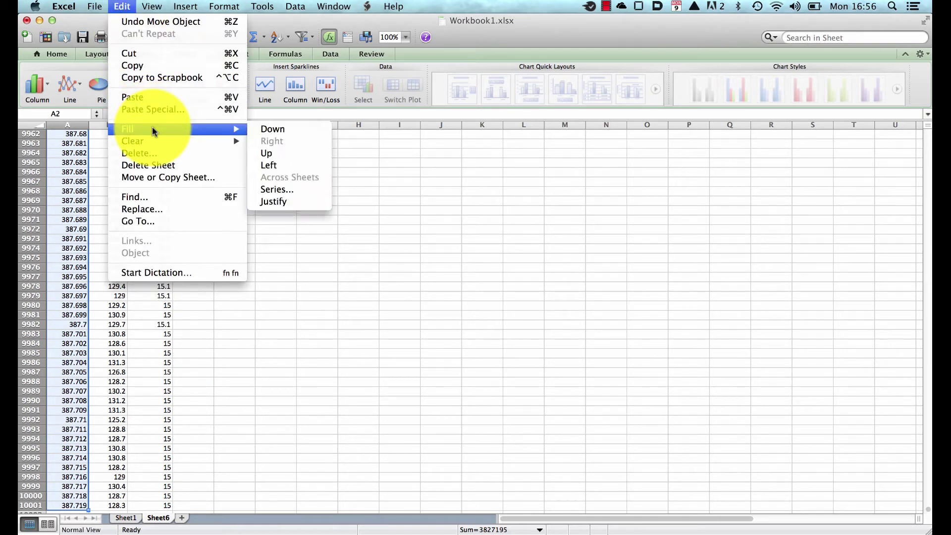
left_click(290, 188)
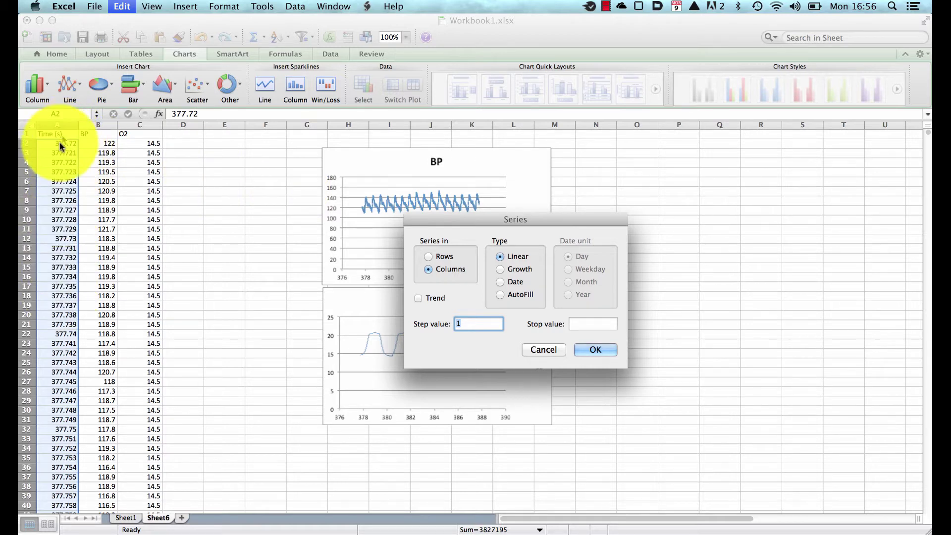
left_click(475, 323)
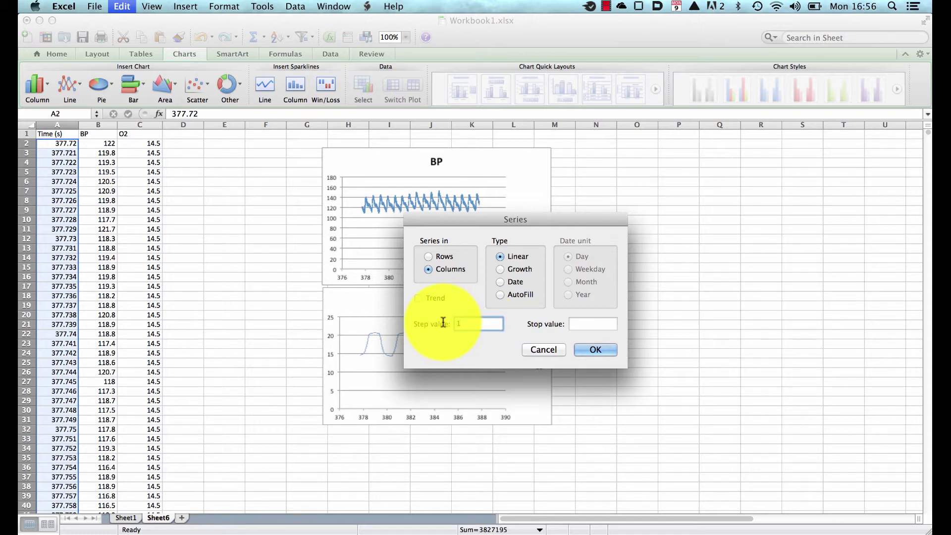
type("0")
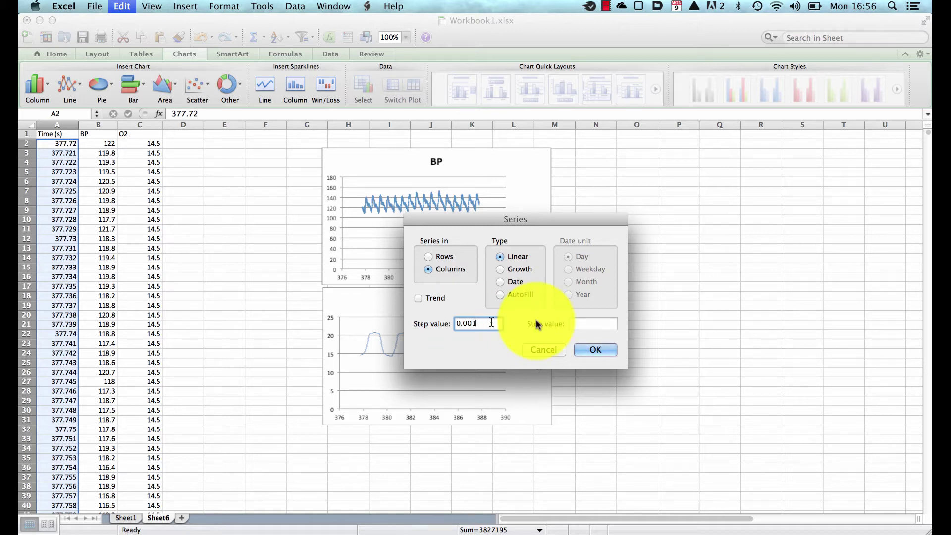
left_click(590, 348)
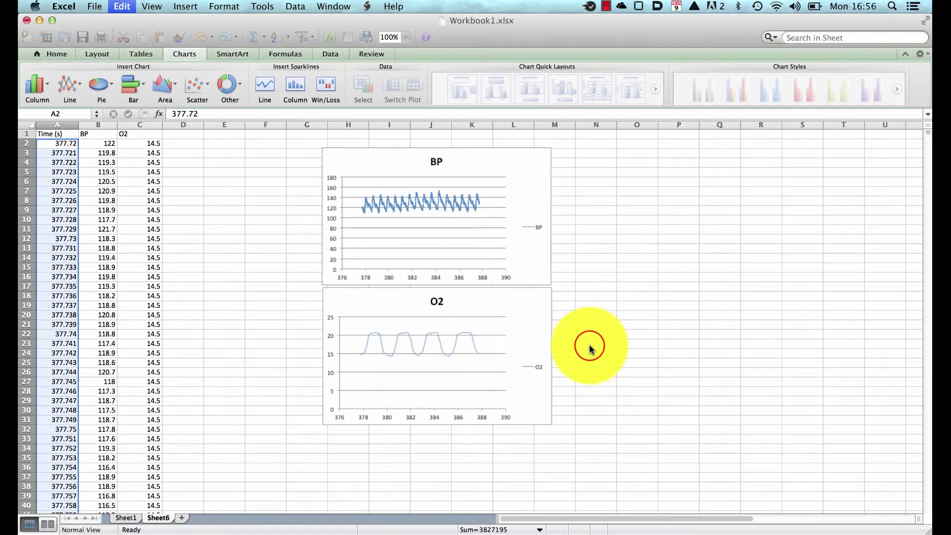
left_click(217, 217)
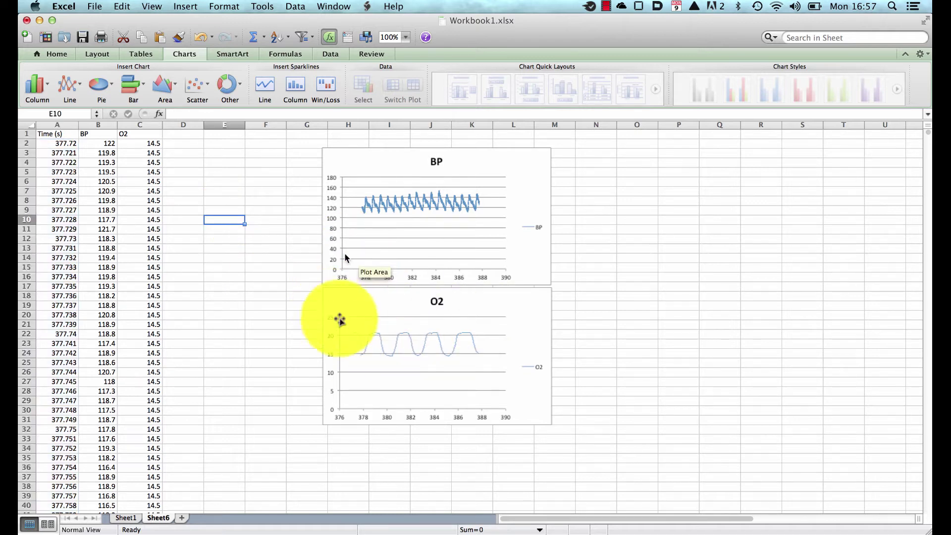
Set the first time value in cell A2 to 0.000
left_click(69, 143)
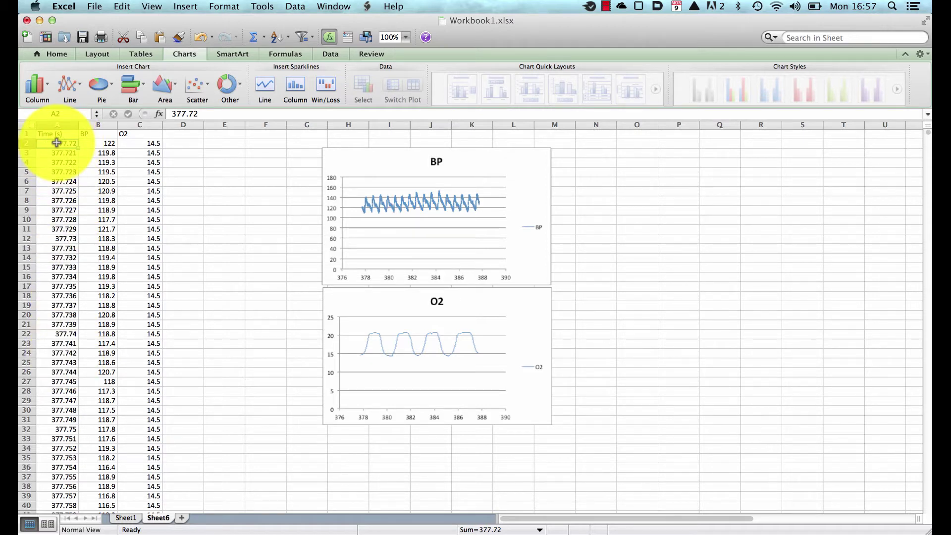
type("0.")
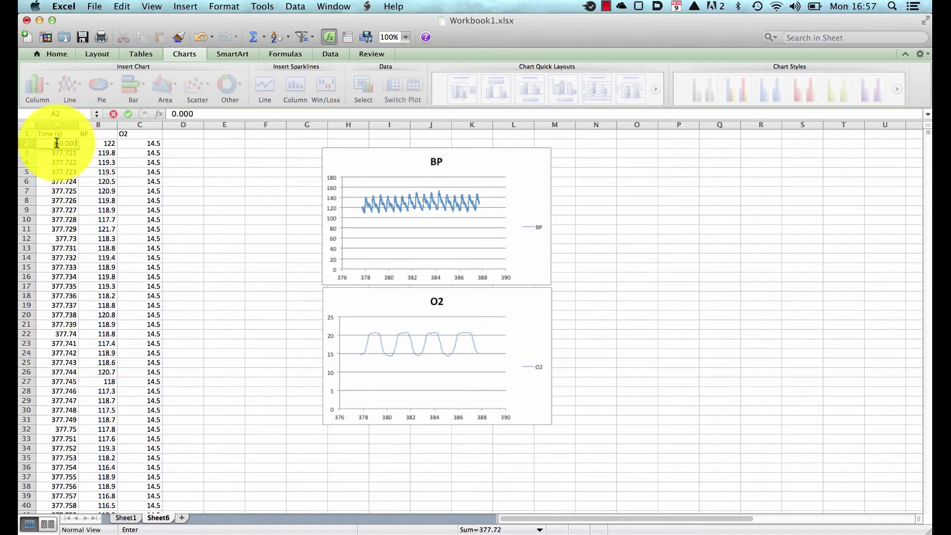
type("00")
key("Return")
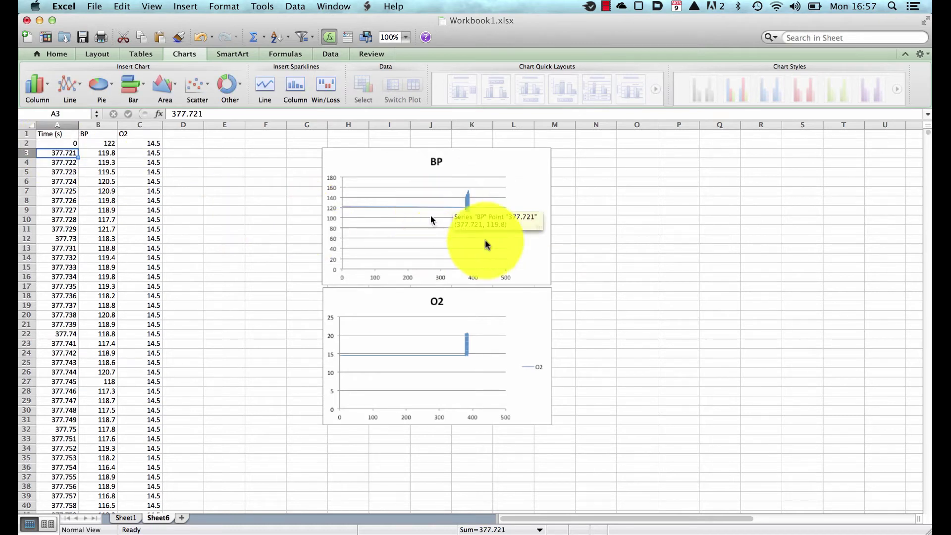
Refill the time column from the zero in A2 to the last data row as a linear series with step value 0.001
left_click(66, 143)
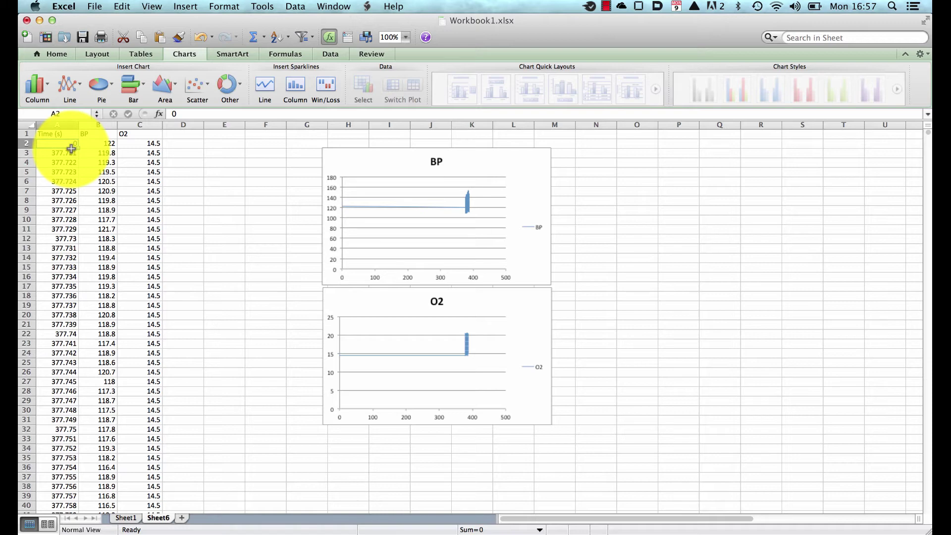
key("super+shift+Down")
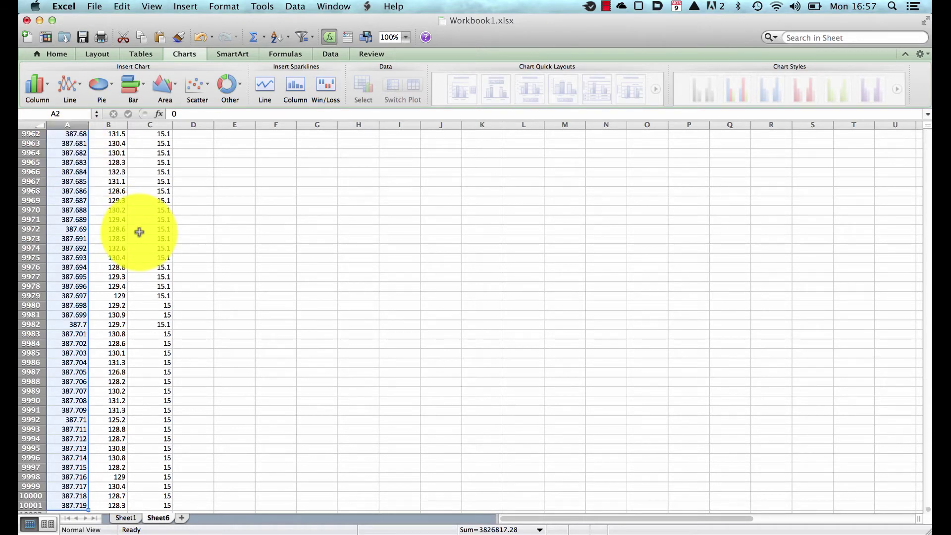
left_click(124, 7)
mouse_move(147, 129)
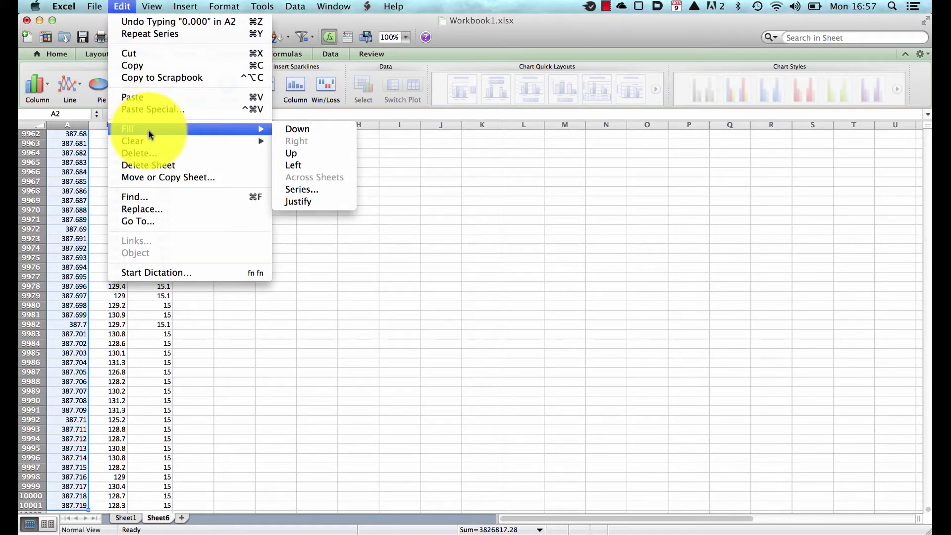
left_click(301, 190)
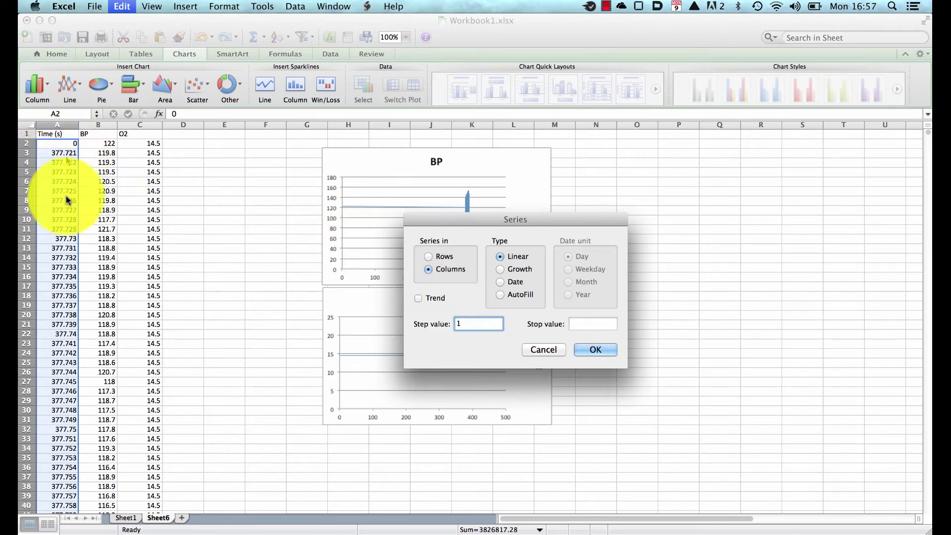
left_click(471, 323)
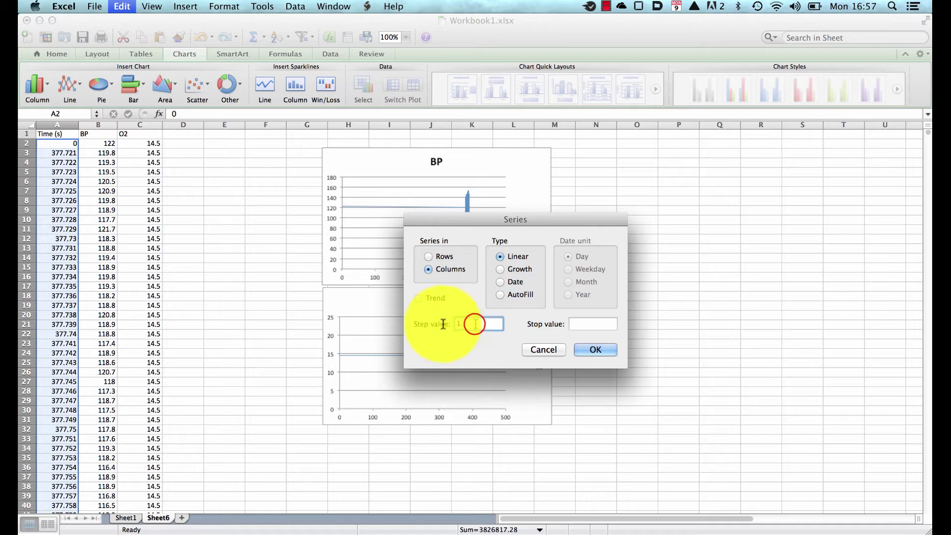
type("0")
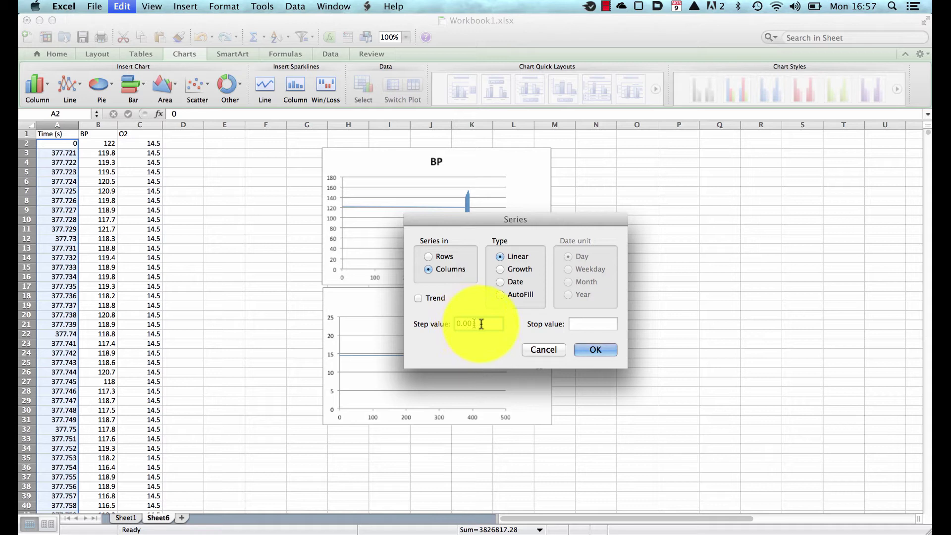
left_click(593, 348)
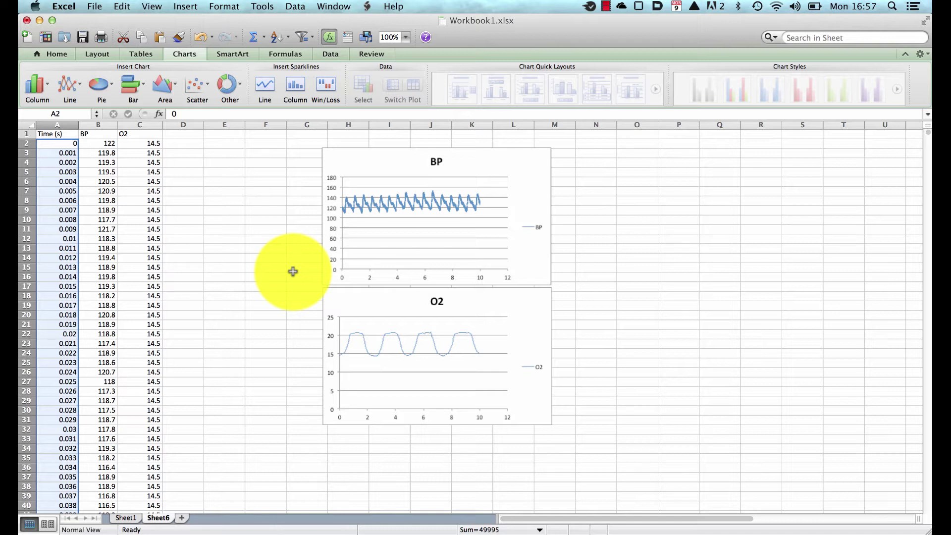
left_click(242, 266)
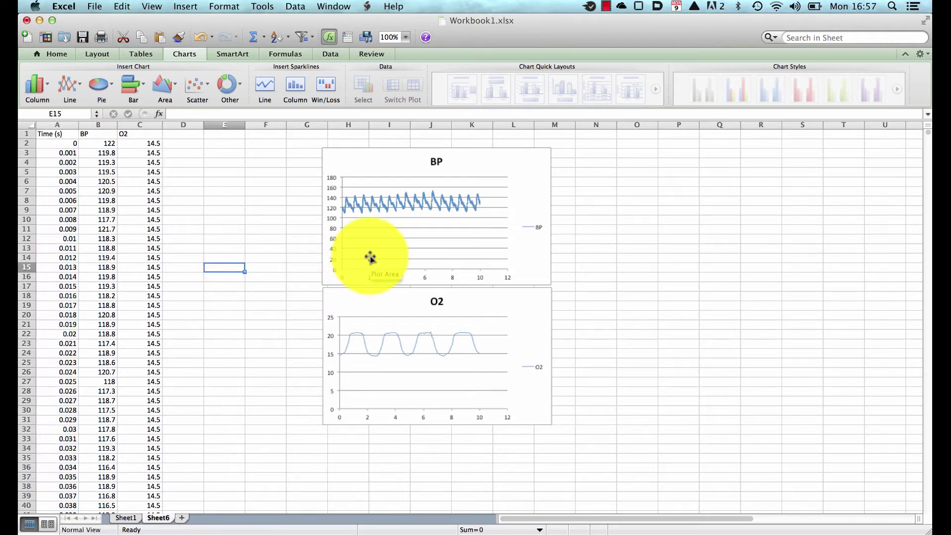
Delete the legend from the BP chart
left_click(537, 248)
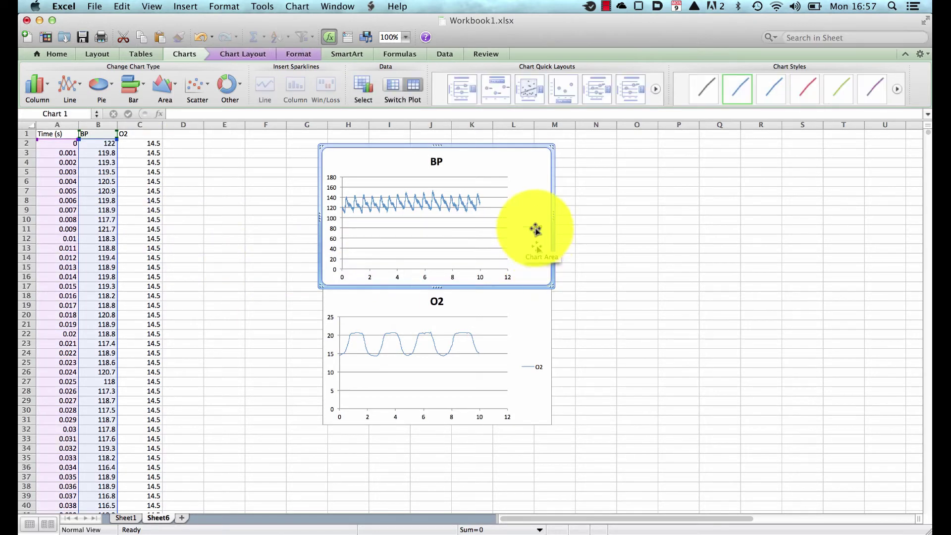
left_click(533, 227)
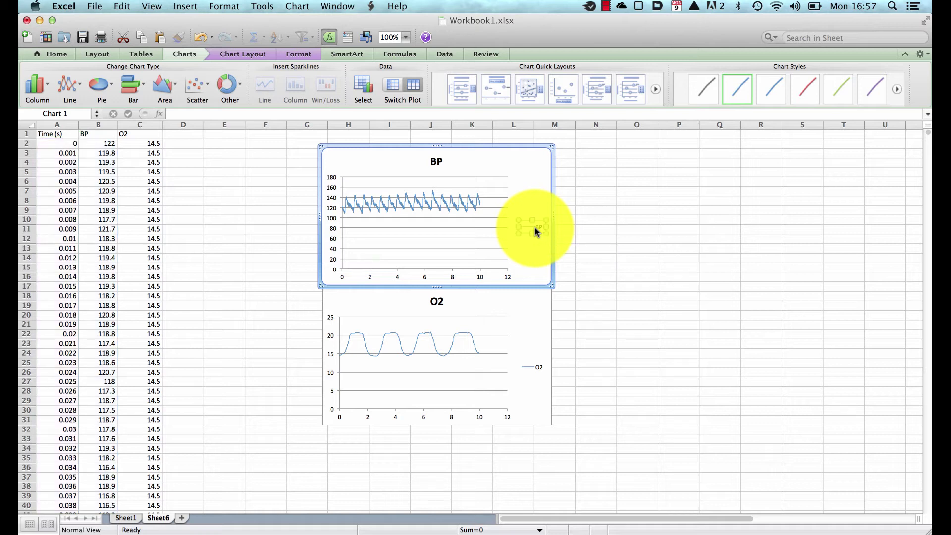
key("Delete")
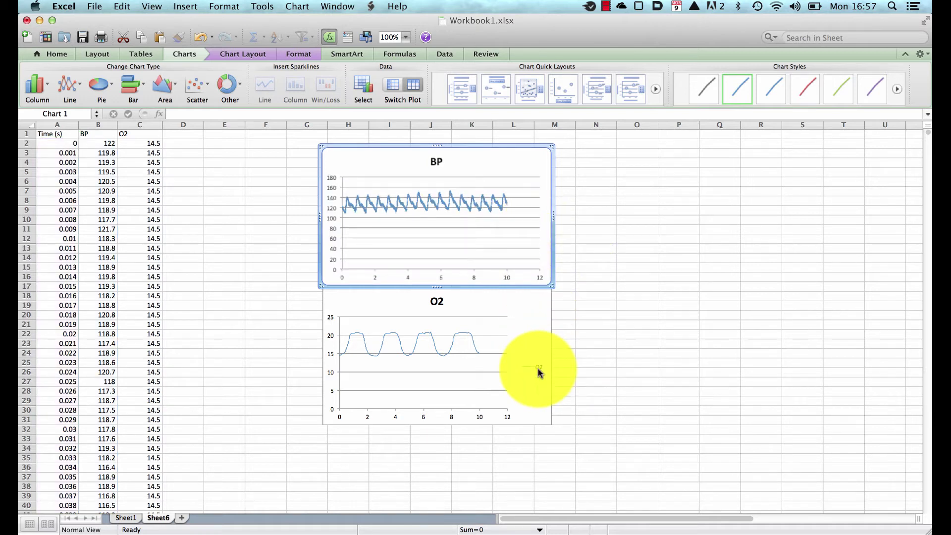
Delete the legend and title from the O2 chart and the title from the BP chart
left_click(538, 369)
key("Delete")
left_click(429, 297)
key("Delete")
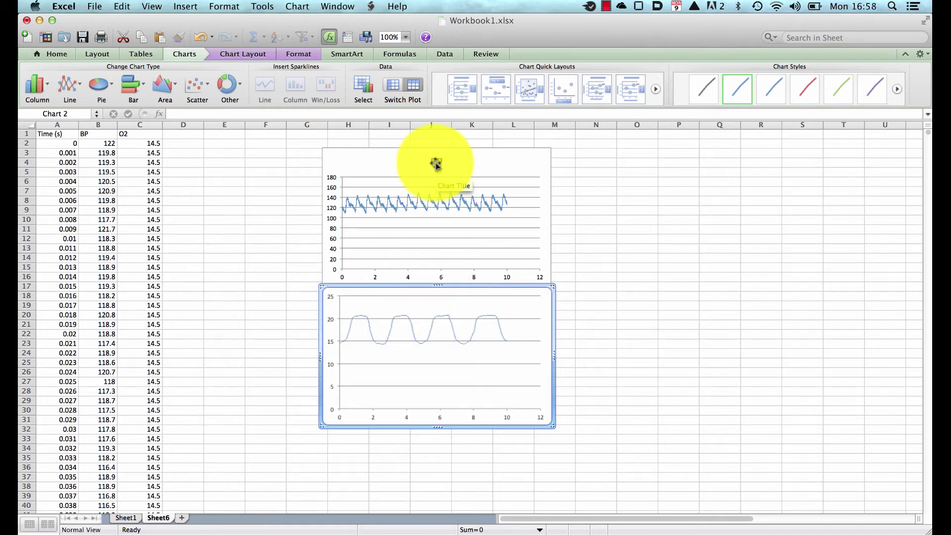
left_click(434, 163)
key("Delete")
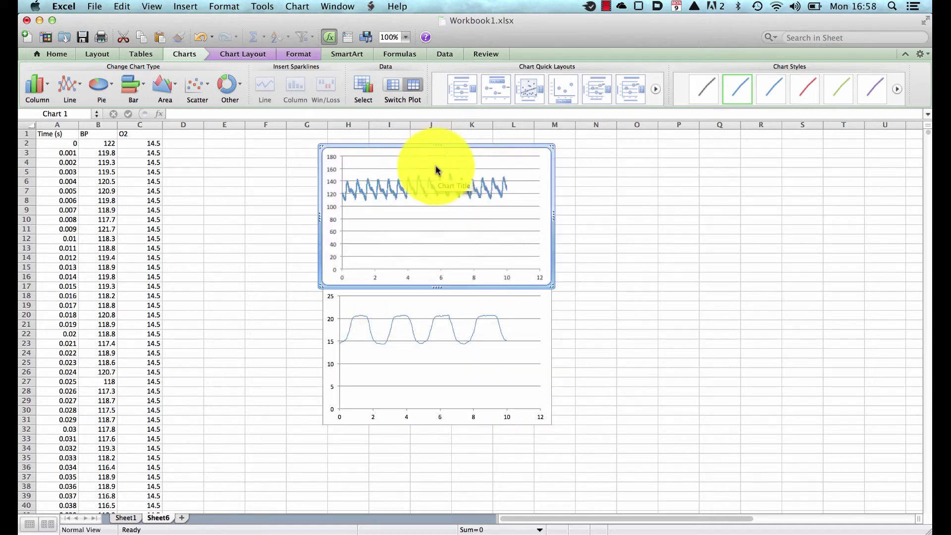
Add a rotated vertical axis title reading "Blood Pressure (mmHg)" to the BP chart
left_click(334, 212)
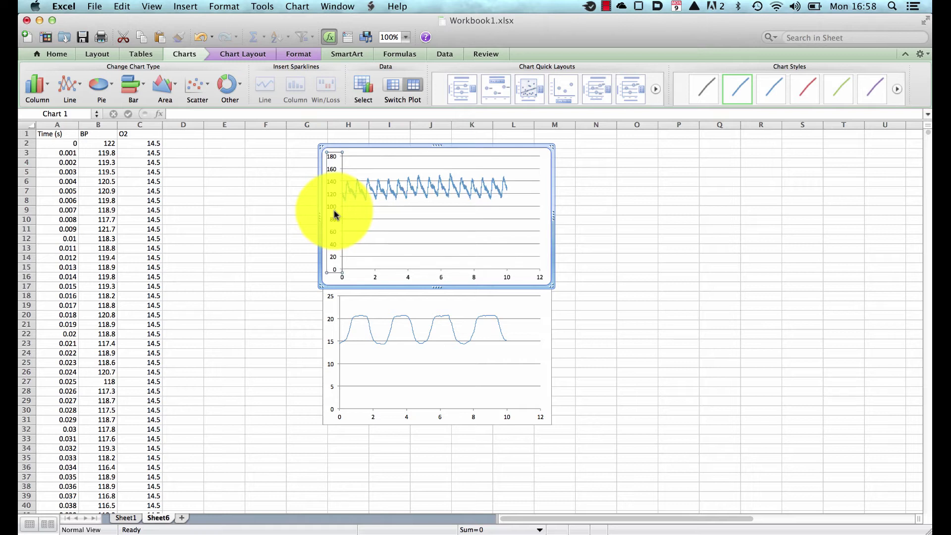
left_click(236, 54)
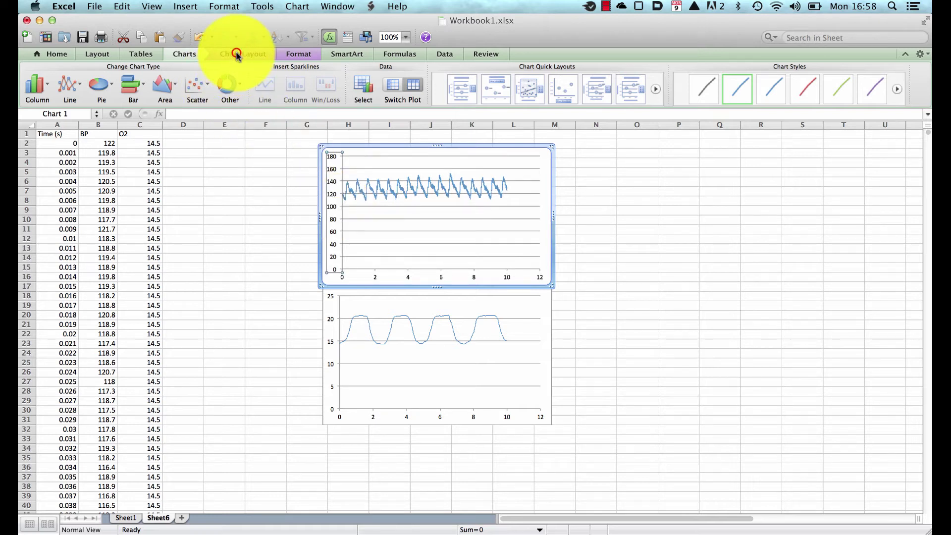
left_click(181, 82)
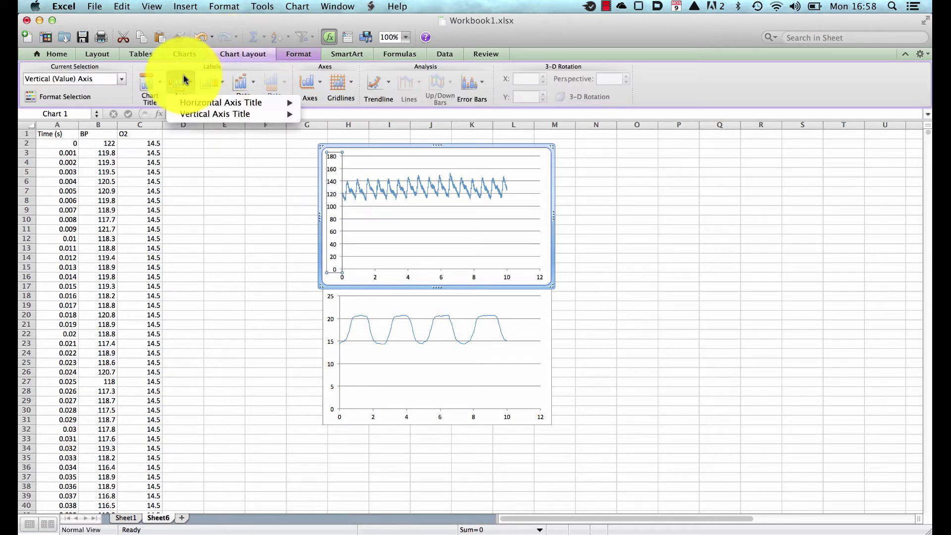
mouse_move(250, 117)
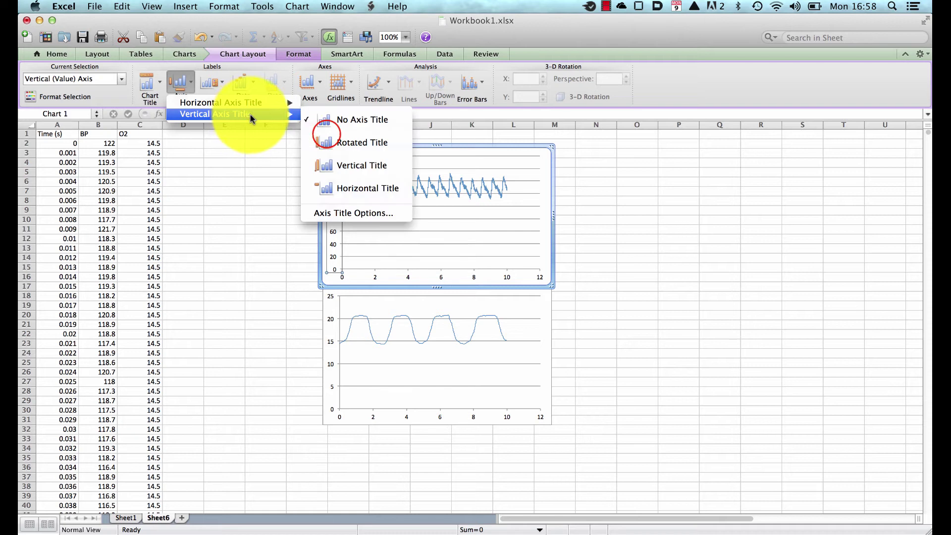
left_click(325, 135)
type("Blood Pressure (mmHg")
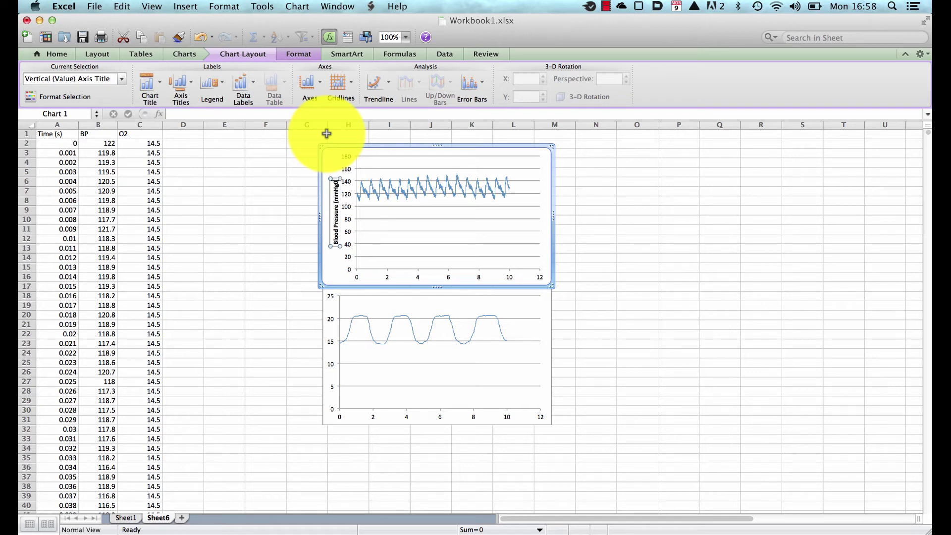
Add a rotated vertical axis title reading "O2 (%)" to the O2 chart
left_click(330, 318)
left_click(181, 85)
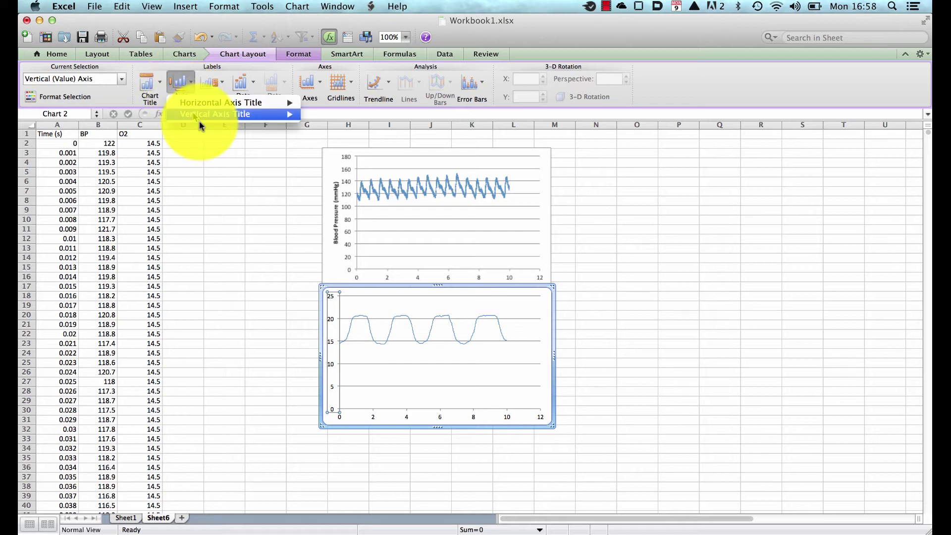
mouse_move(253, 115)
left_click(321, 149)
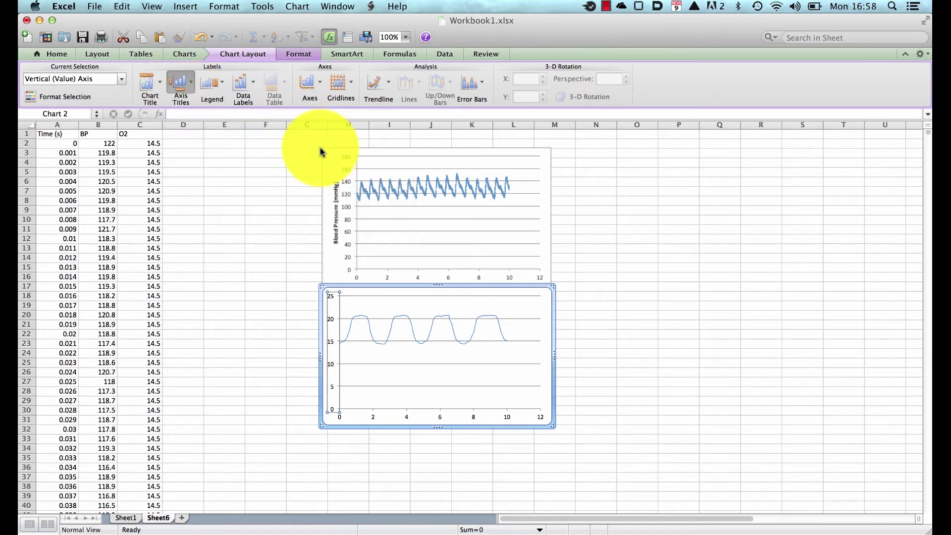
type("O2 (%")
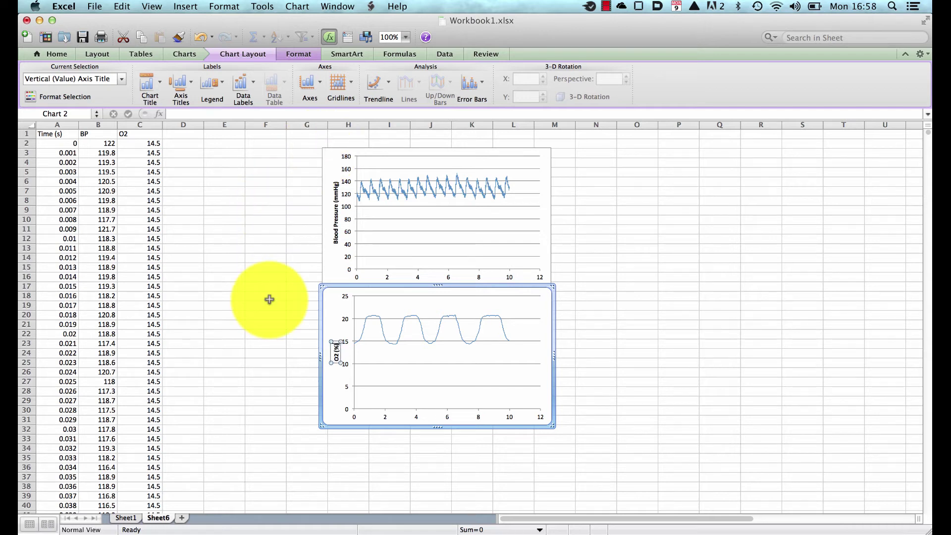
left_click(270, 299)
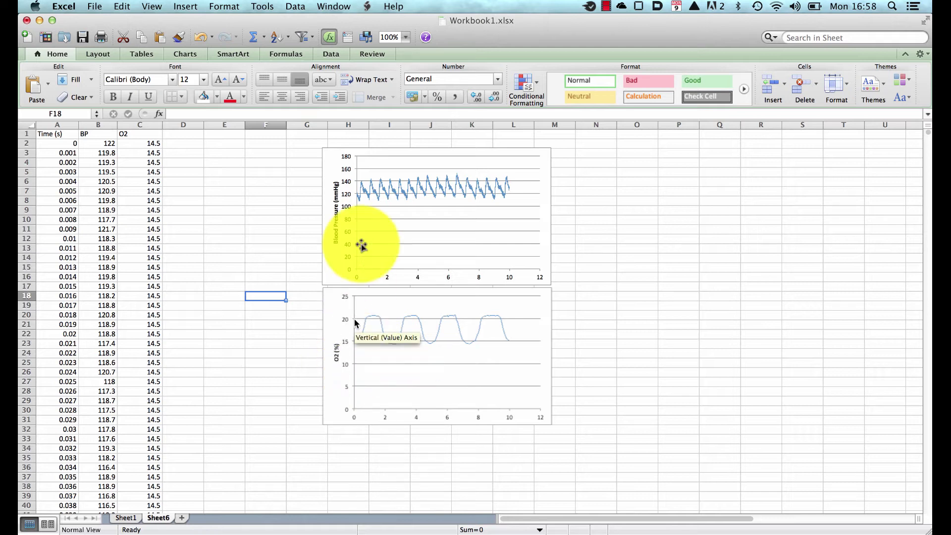
Set the minimum of the blood pressure chart's vertical axis to 100
left_click(350, 233)
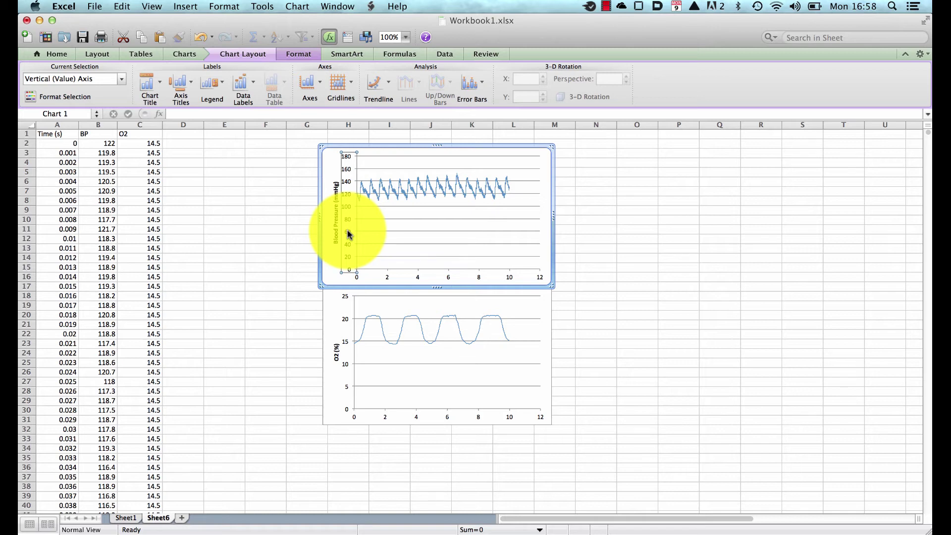
double_click(349, 233)
left_click(268, 85)
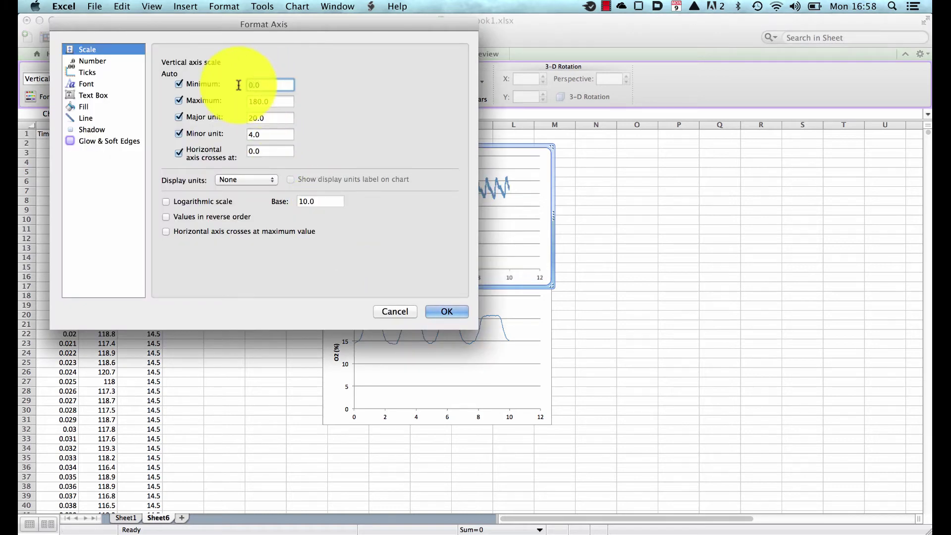
type("100")
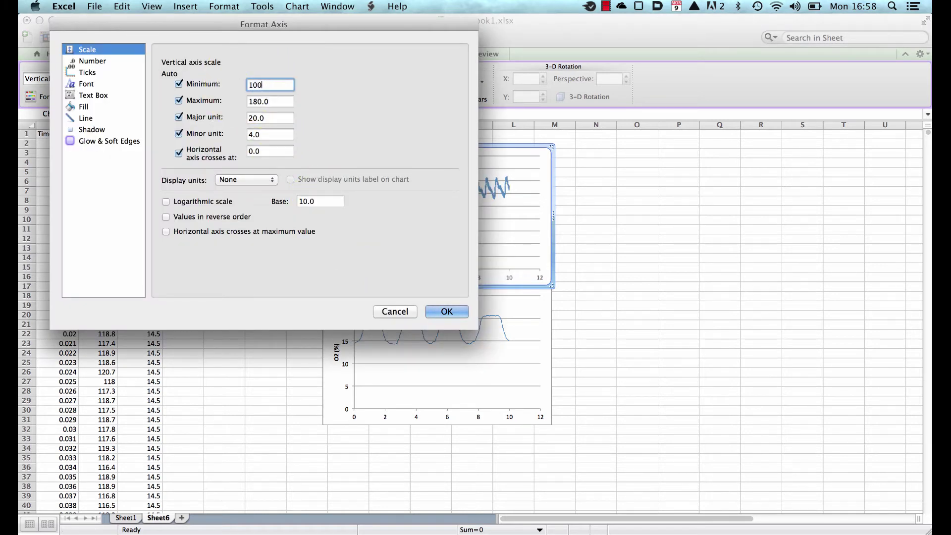
left_click(429, 310)
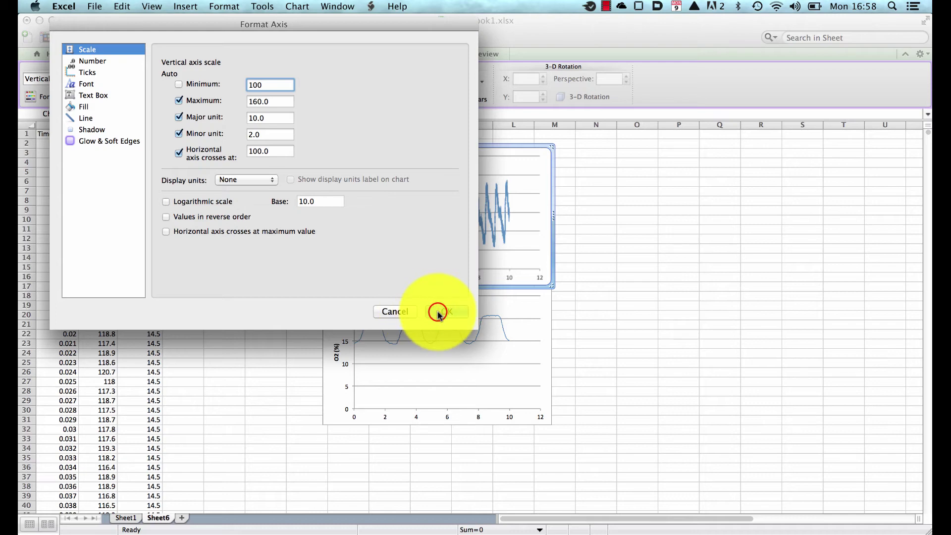
Set the minimum of the O2 chart's vertical axis to 12
double_click(343, 340)
left_click(268, 84)
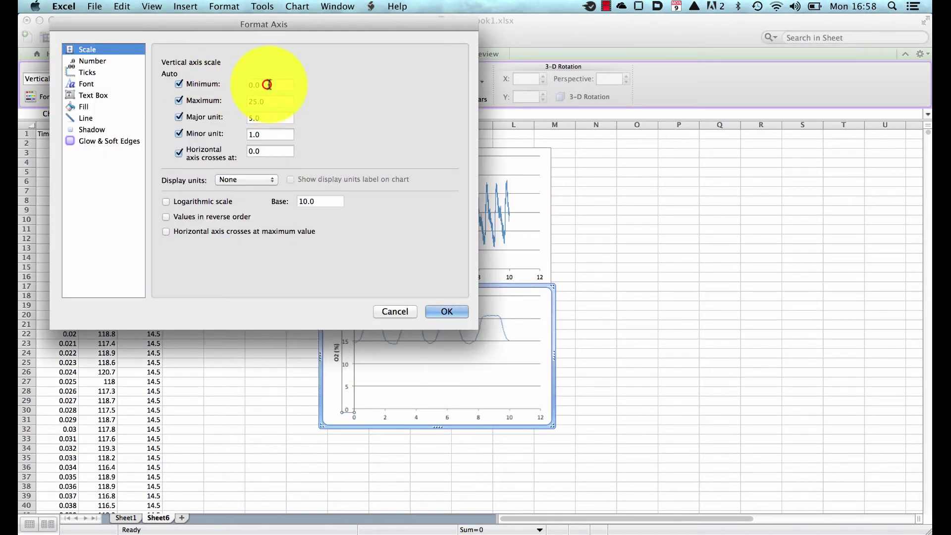
type("10")
left_click(274, 102)
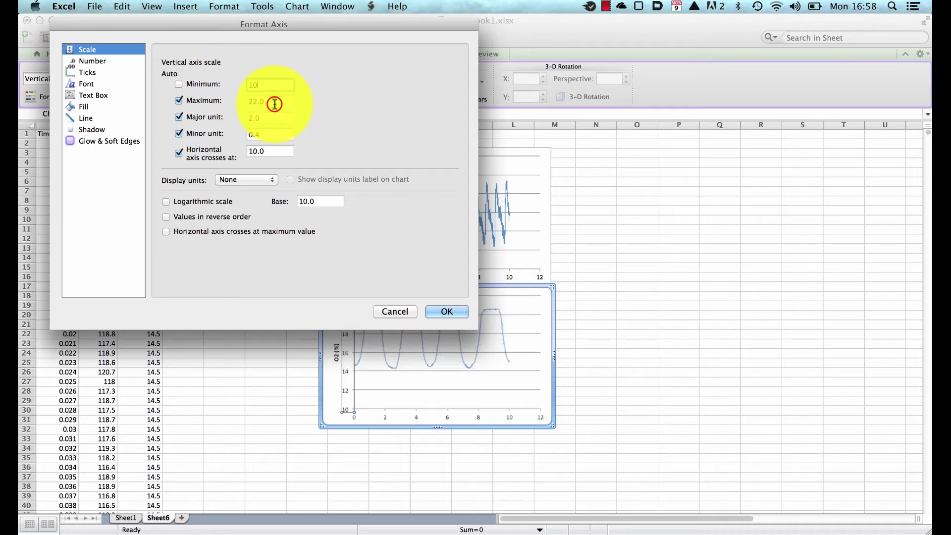
left_click(261, 85)
type("12")
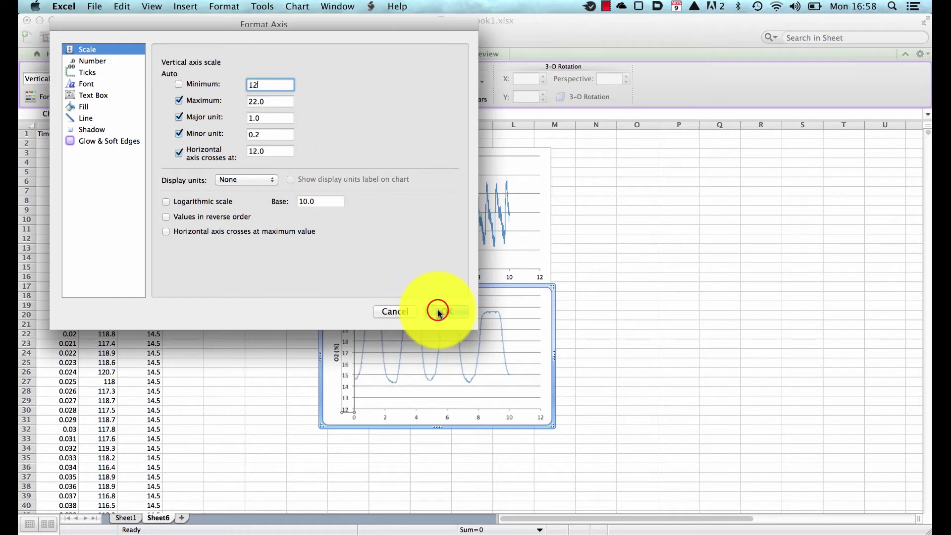
left_click(437, 311)
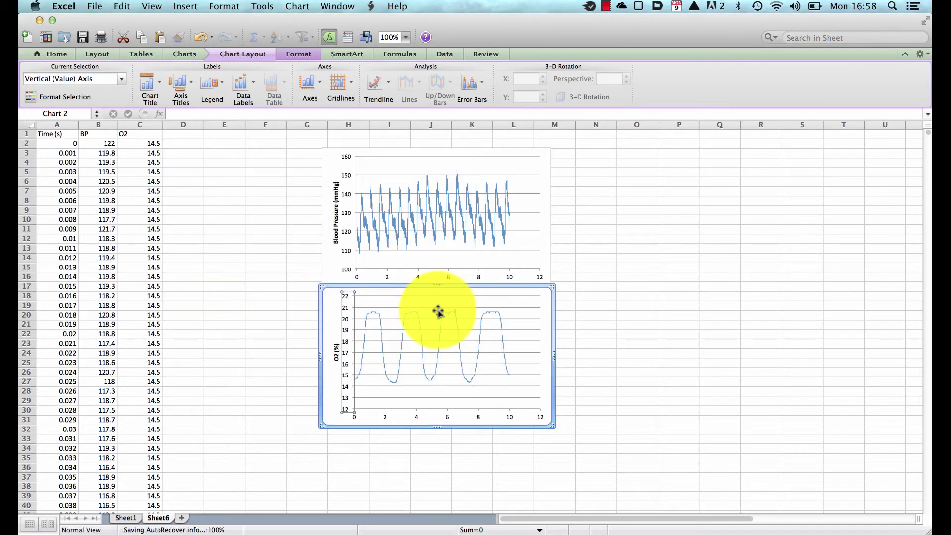
Set the maximum of the O2 chart's horizontal axis to 10
left_click(477, 413)
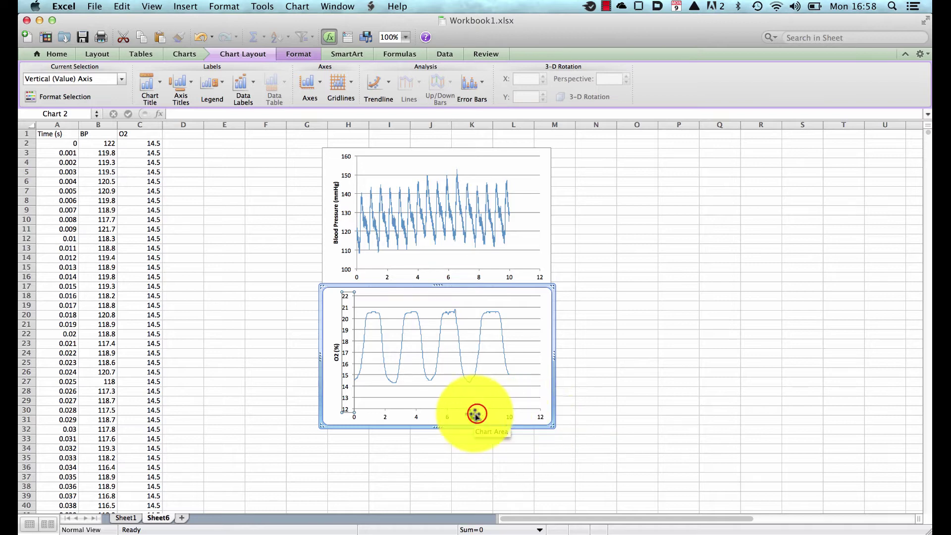
double_click(478, 415)
double_click(270, 101)
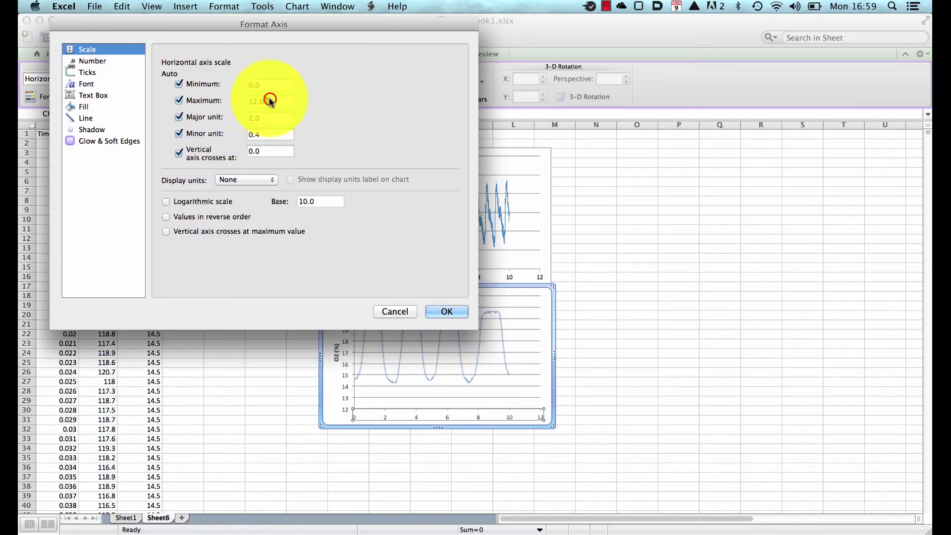
type("10")
left_click(448, 311)
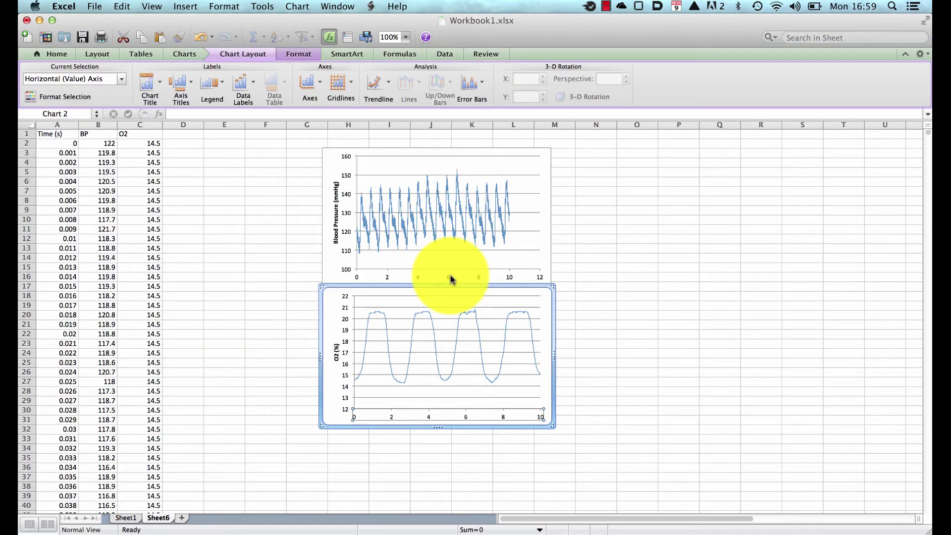
Set the maximum of the blood pressure chart's horizontal axis to 10
double_click(447, 276)
double_click(275, 100)
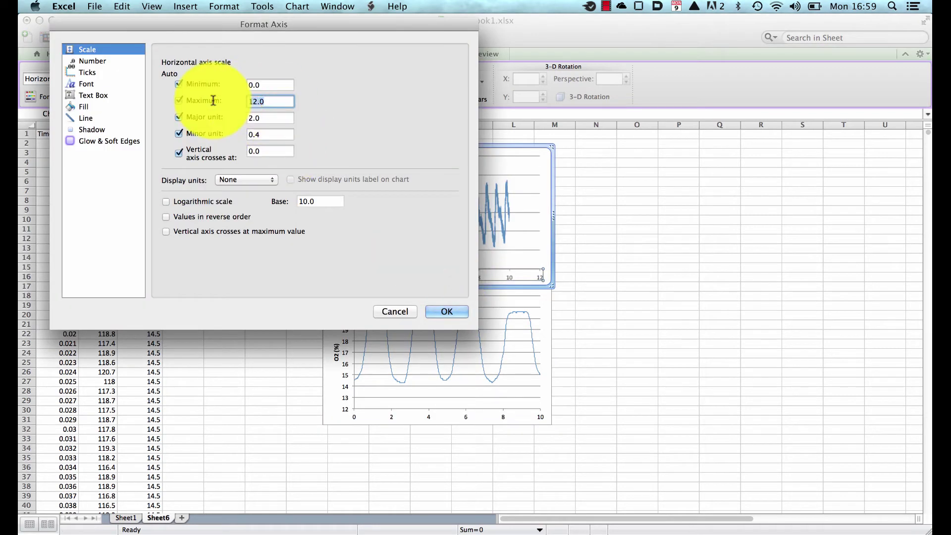
type("10")
left_click(437, 311)
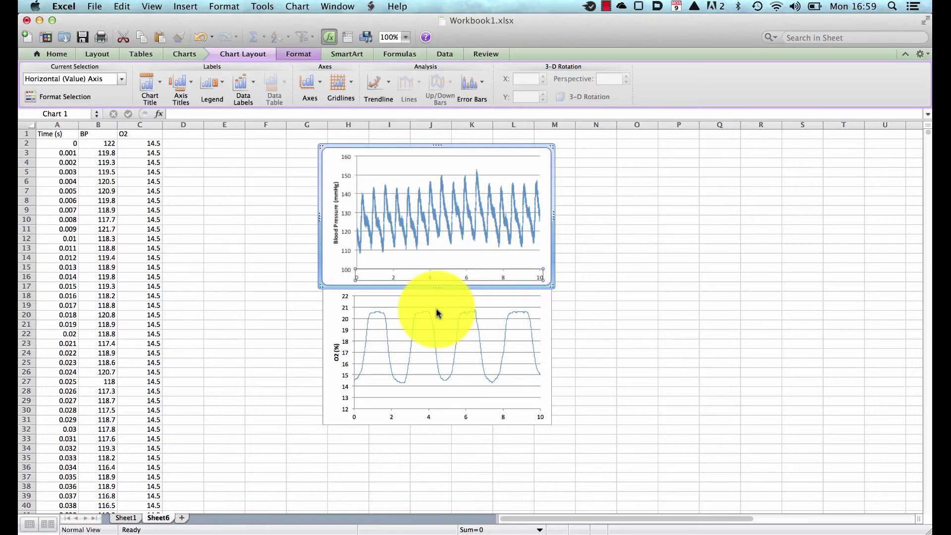
left_click(592, 306)
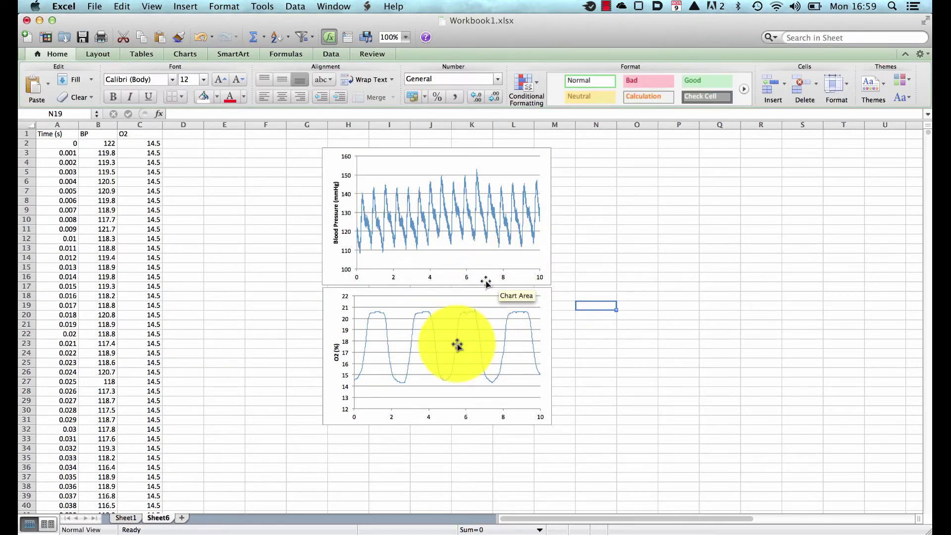
Delete the horizontal axis from the blood pressure chart
left_click(458, 278)
left_click(469, 278)
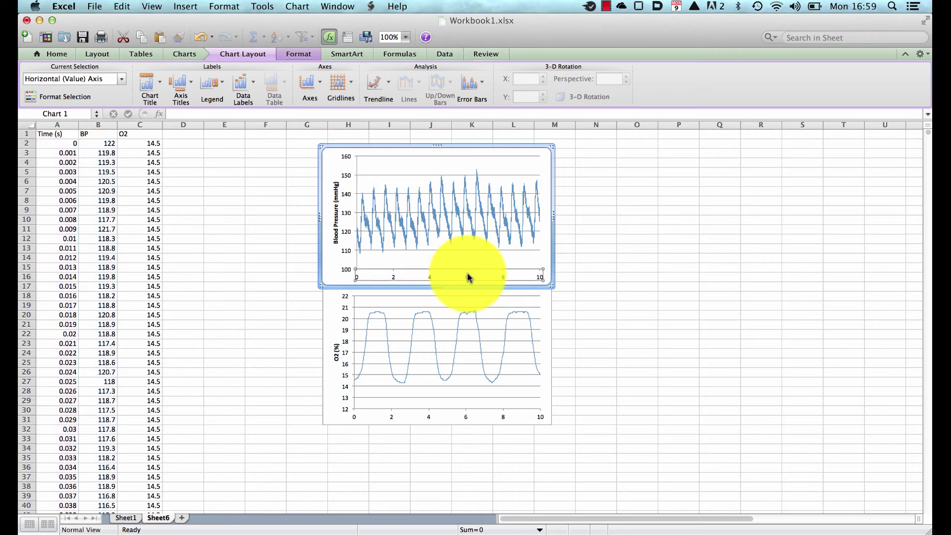
key("Delete")
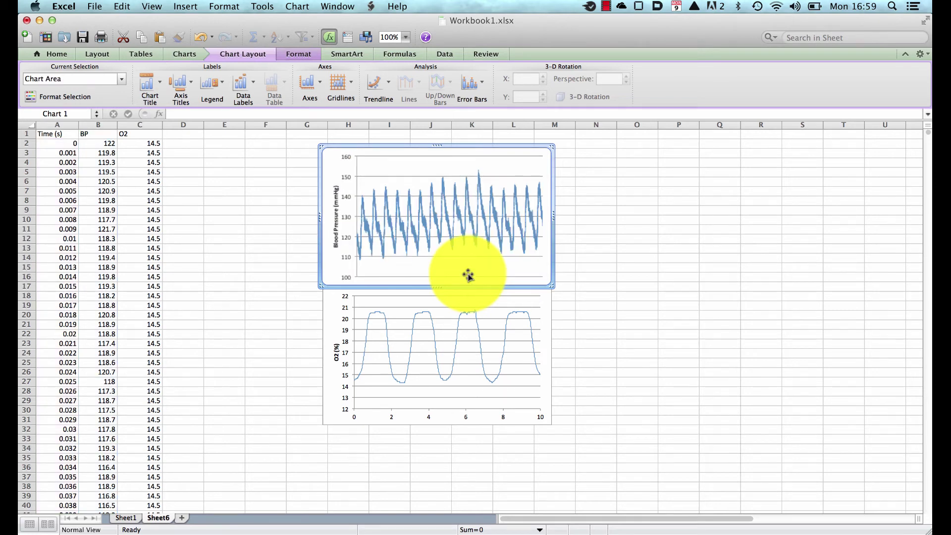
left_click(591, 324)
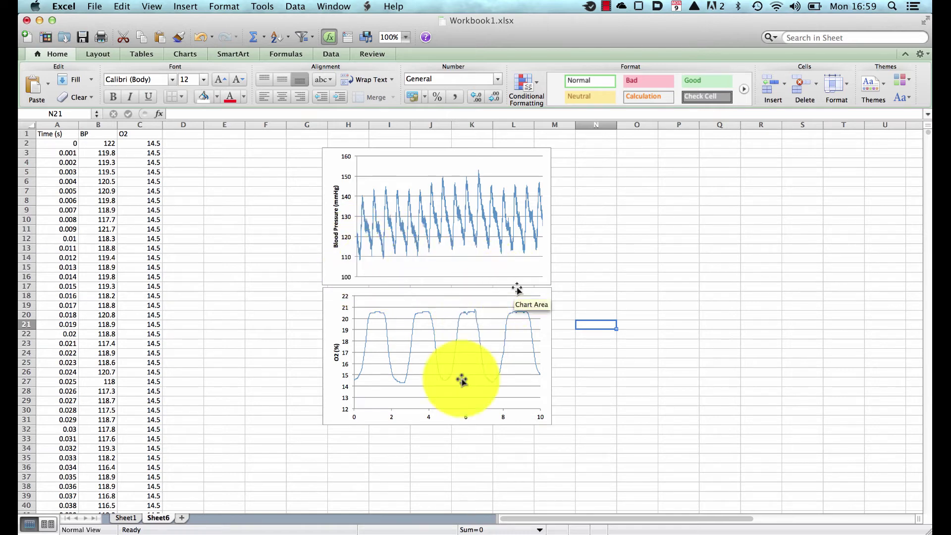
Widen the blood pressure chart and the O2 chart so that both extend across to about column P
left_click_drag(323, 262, 317, 263)
left_click_drag(550, 212, 699, 214)
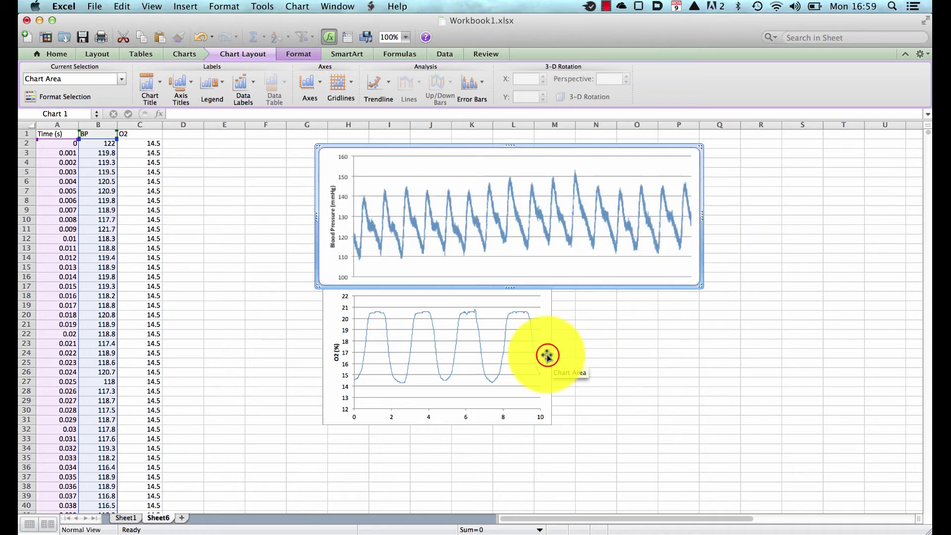
left_click_drag(555, 355, 698, 355)
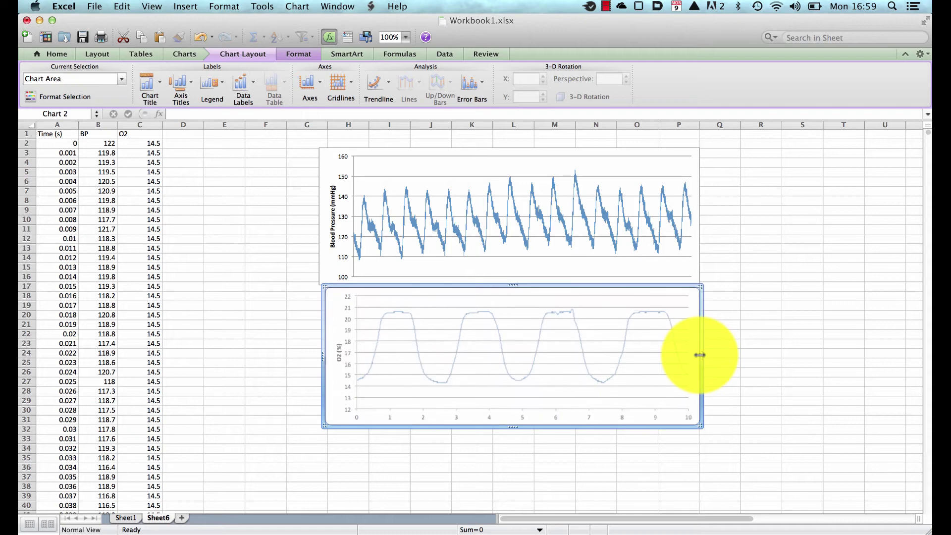
Select both charts together and align their left edges
left_click(321, 256, "shift")
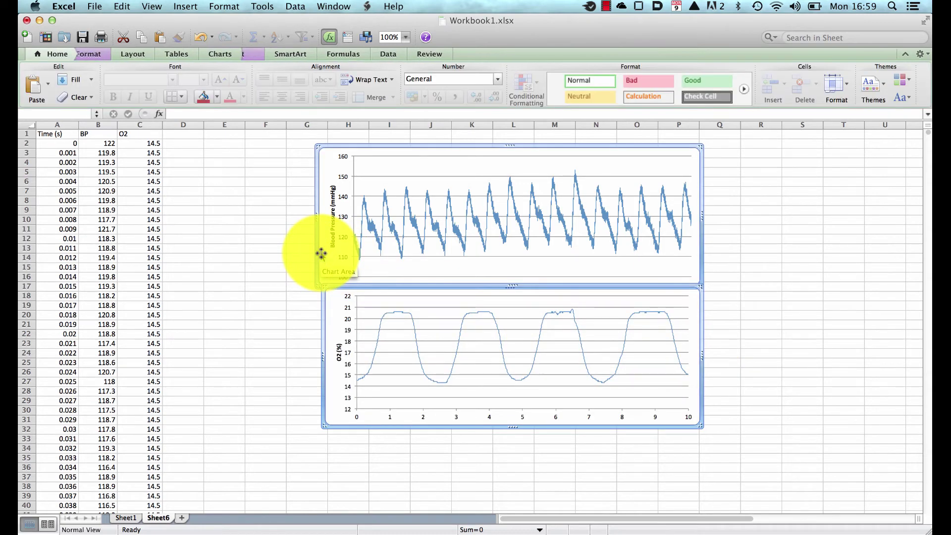
left_click(115, 55)
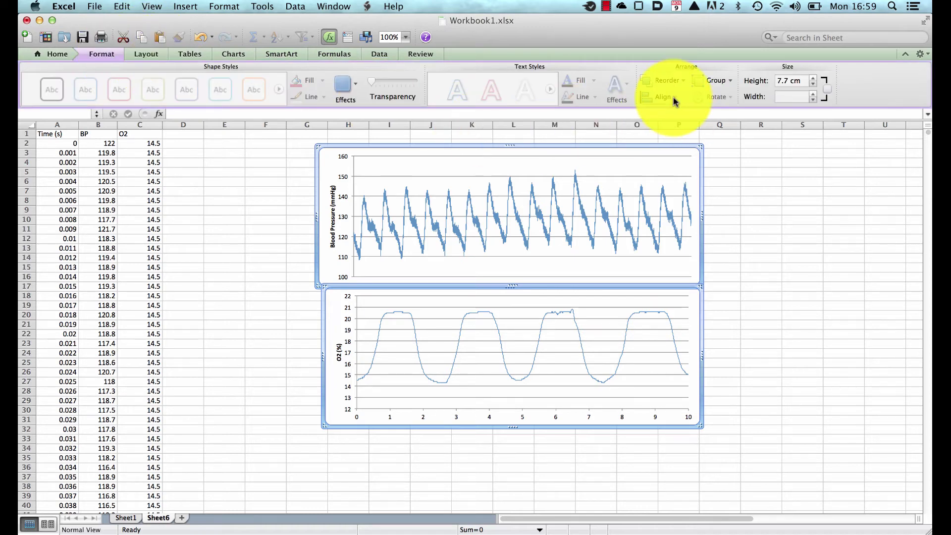
left_click(673, 97)
left_click(674, 115)
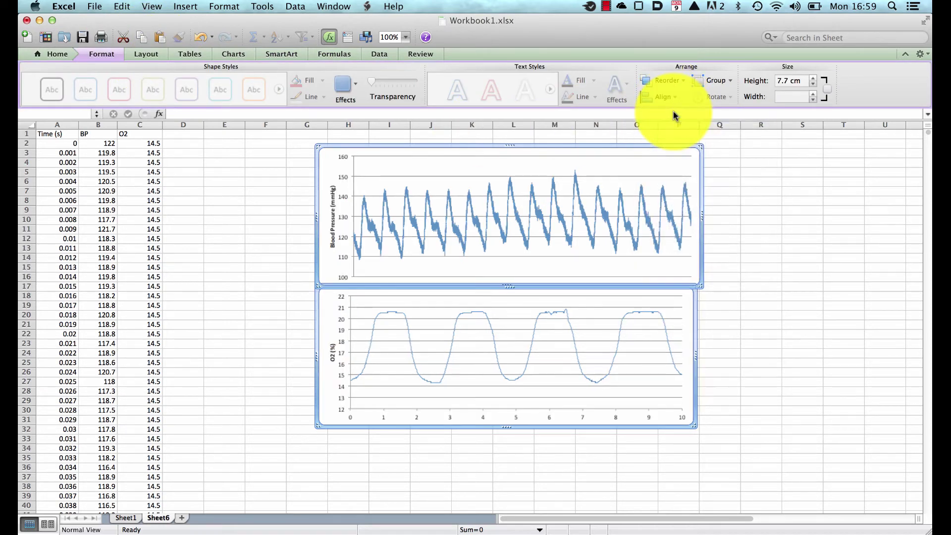
Widen the O2 chart slightly so its right edge lines up with the blood pressure chart
left_click(744, 268)
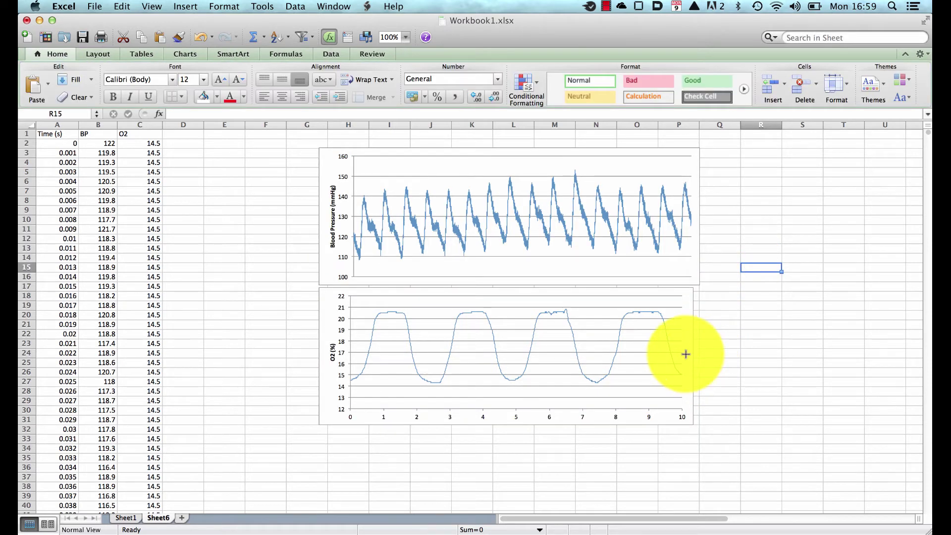
left_click(693, 355)
left_click_drag(695, 353, 700, 353)
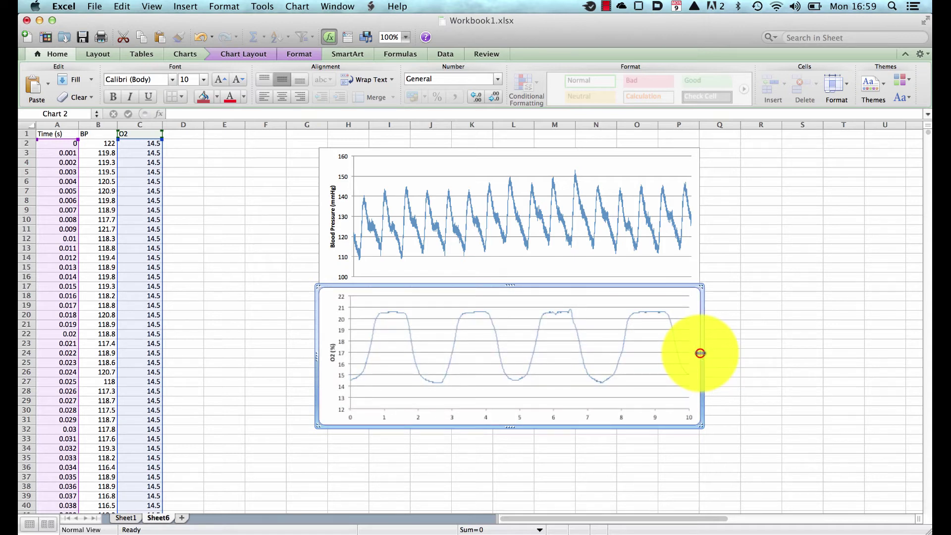
Widen the O2 chart marginally and pull its plot area's left edge inward to line up with the blood pressure plot
left_click_drag(702, 353, 704, 352)
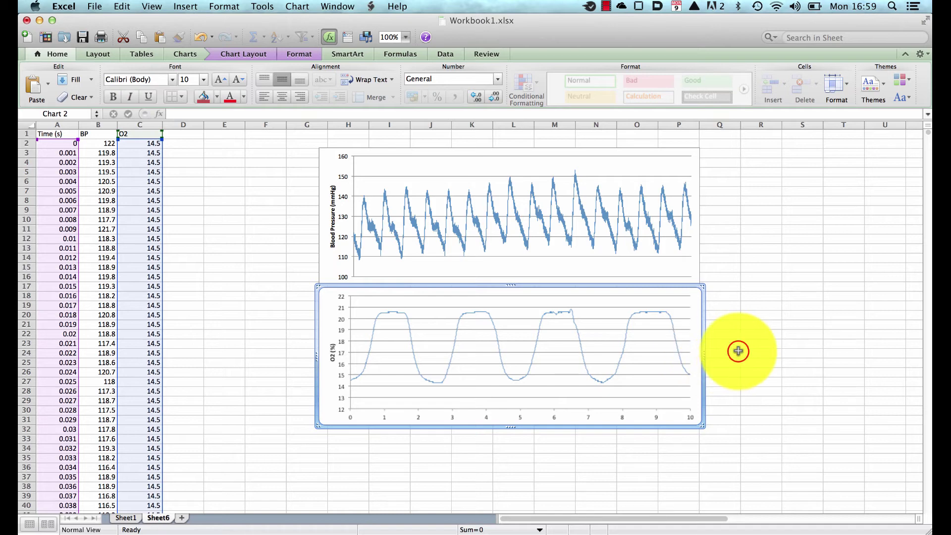
left_click(738, 350)
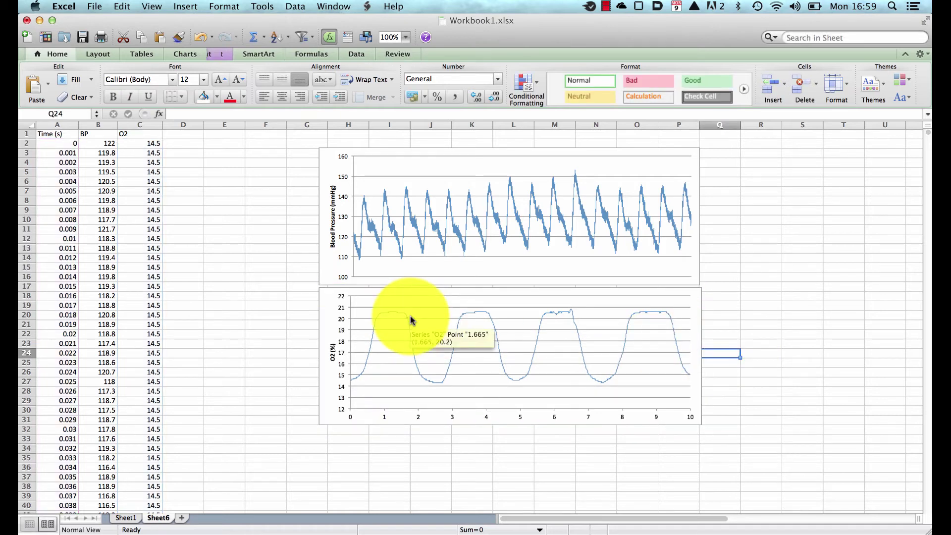
left_click(355, 350)
left_click_drag(350, 352, 353, 352)
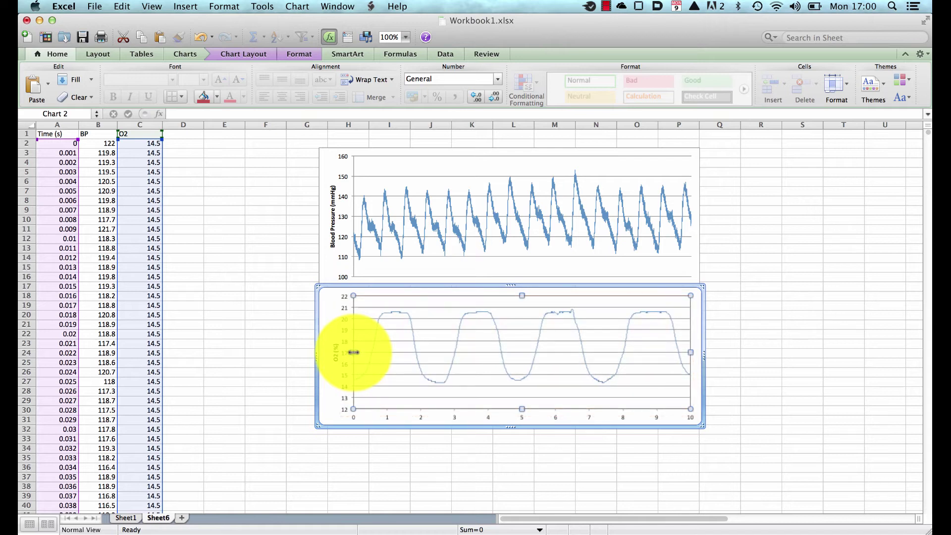
Move the O2 (%) axis title slightly left to line up with the Blood Pressure (mmHg) title
left_click(335, 353)
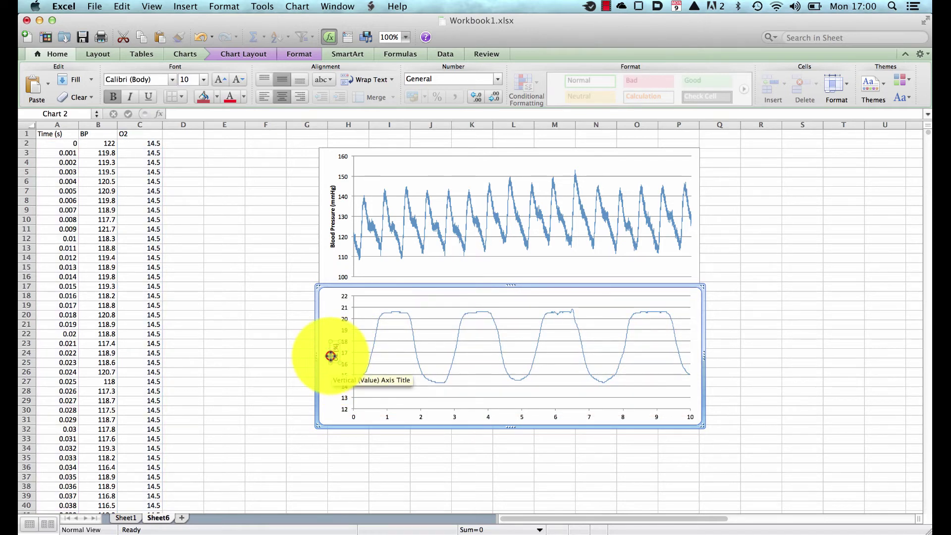
left_click_drag(331, 355, 328, 356)
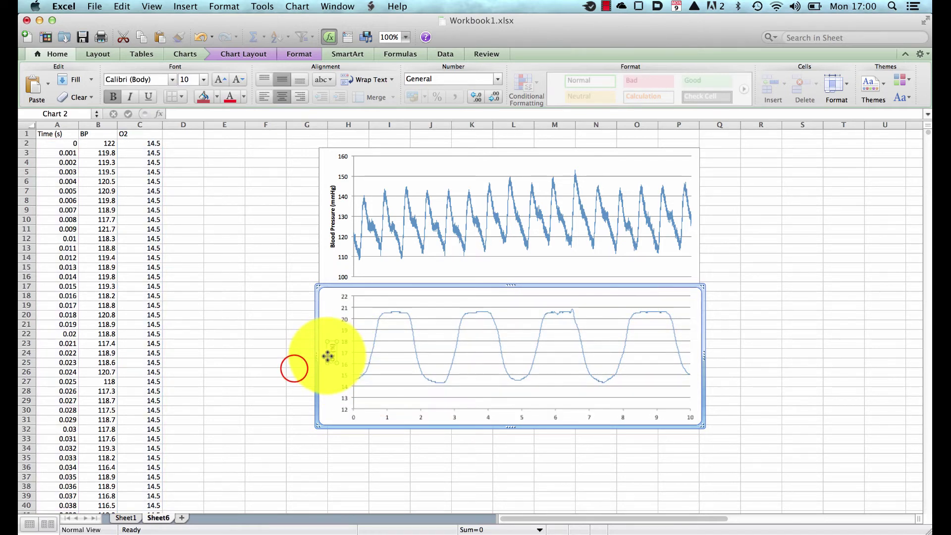
left_click(294, 367)
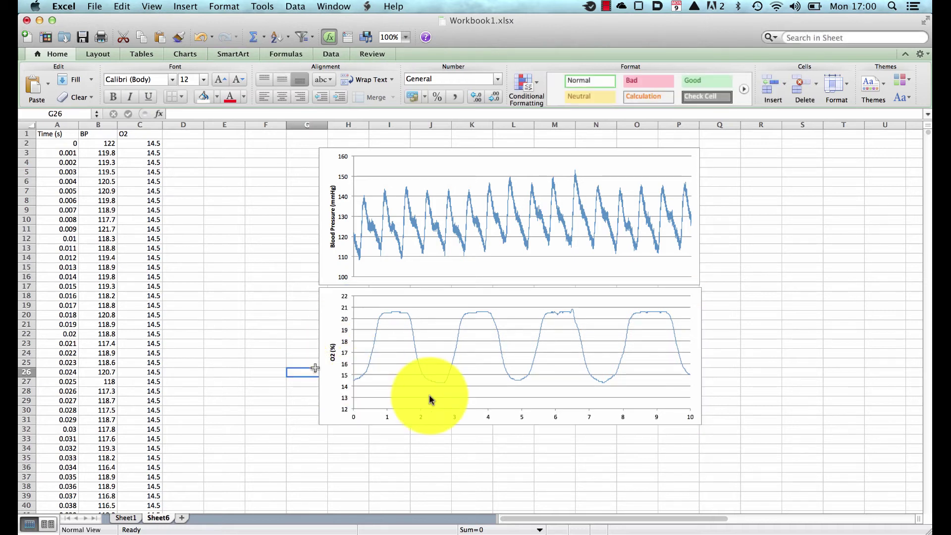
Add a horizontal axis title below the O2 chart's axis reading "Time (sec)"
left_click(452, 417)
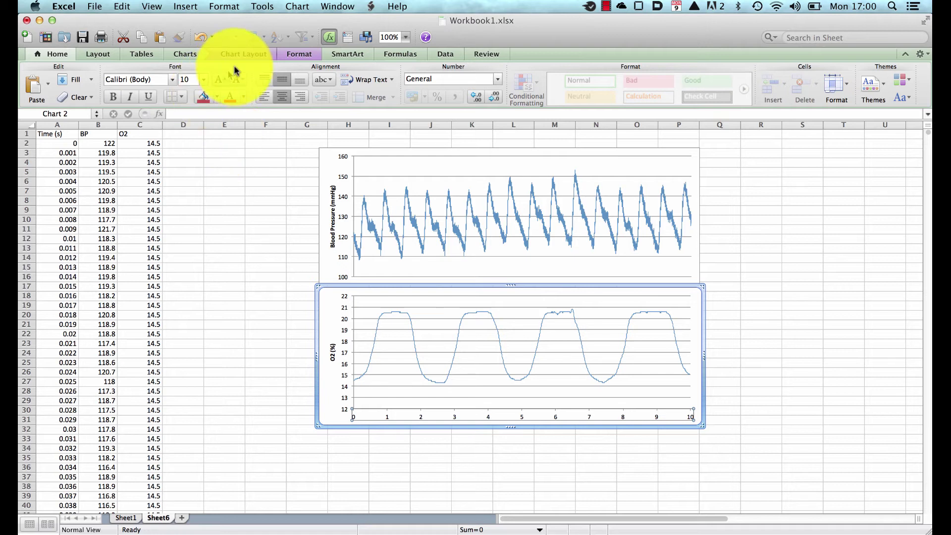
left_click(243, 53)
left_click(191, 85)
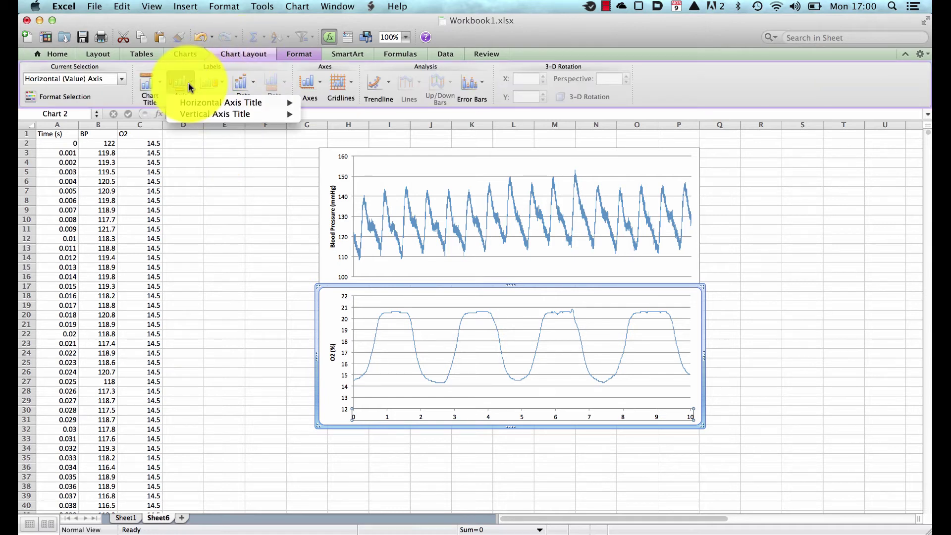
mouse_move(198, 102)
left_click(336, 127)
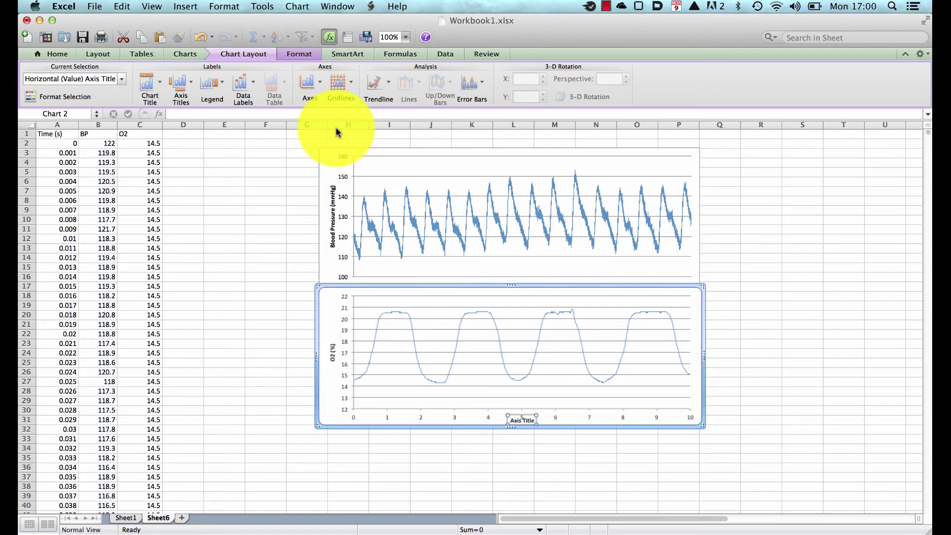
key("BackSpace")
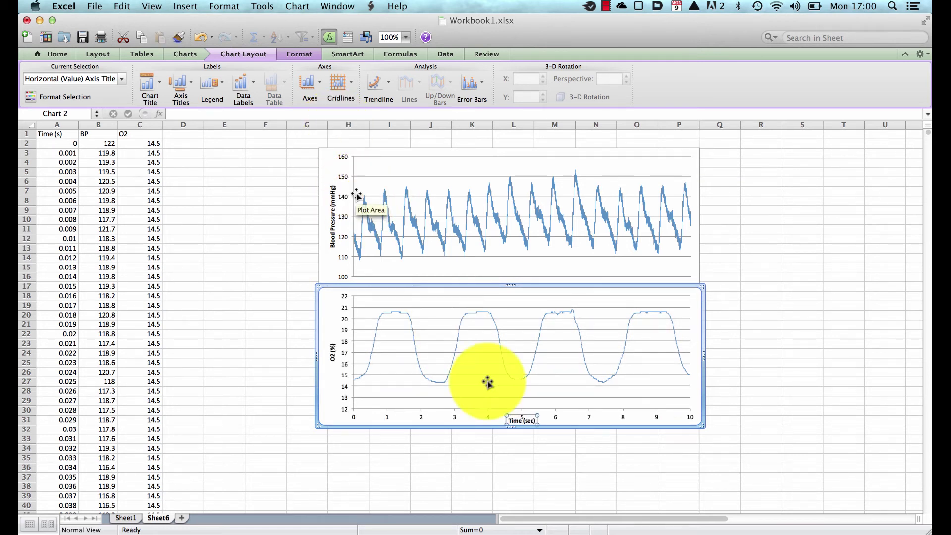
Extend the O2 chart downward to about row 33 and stretch its plot area, leaving the time title clear of the axis numbers
left_click(510, 426)
mouse_move(509, 426)
left_mouse_down()
mouse_move(509, 442)
mouse_move(522, 416)
left_mouse_up()
left_click(522, 422)
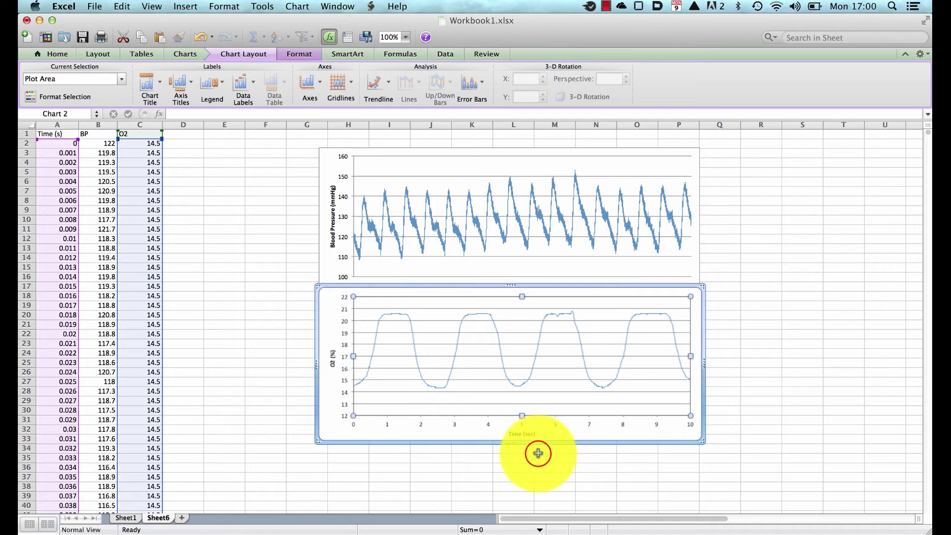
left_click(538, 454)
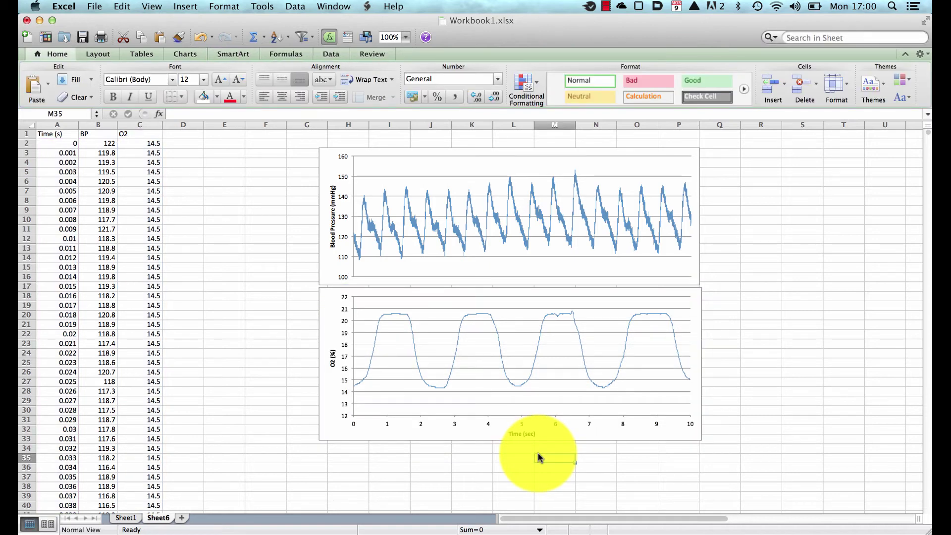
Increase the font size of all text in the blood pressure chart to 14
left_click(320, 246)
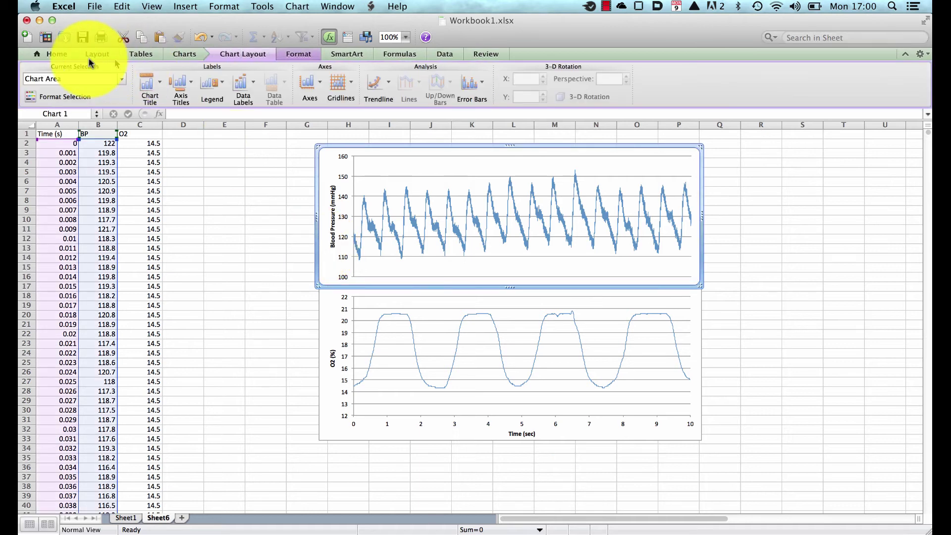
left_click(70, 57)
left_click(221, 80)
left_click(224, 79)
left_click(224, 79)
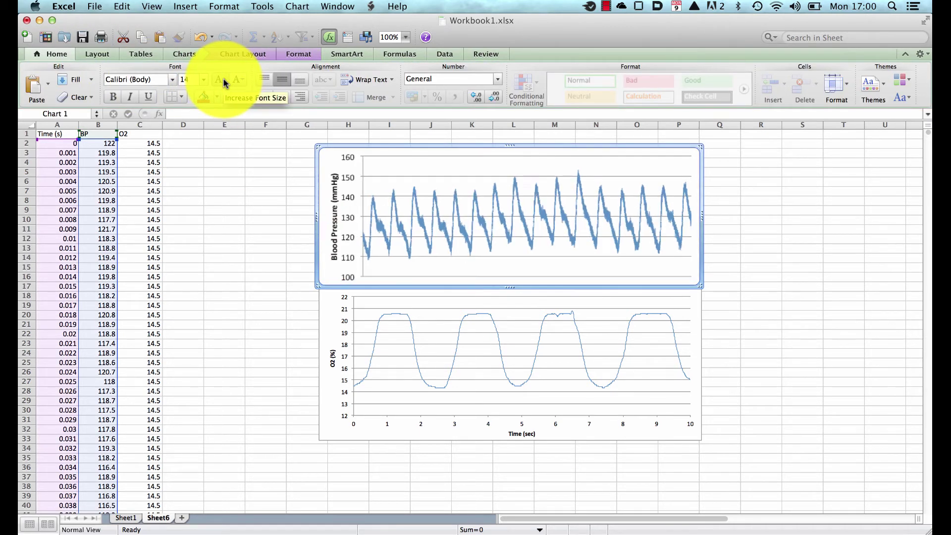
Increase the font size of all text in the O2 chart to 14
left_click(318, 361)
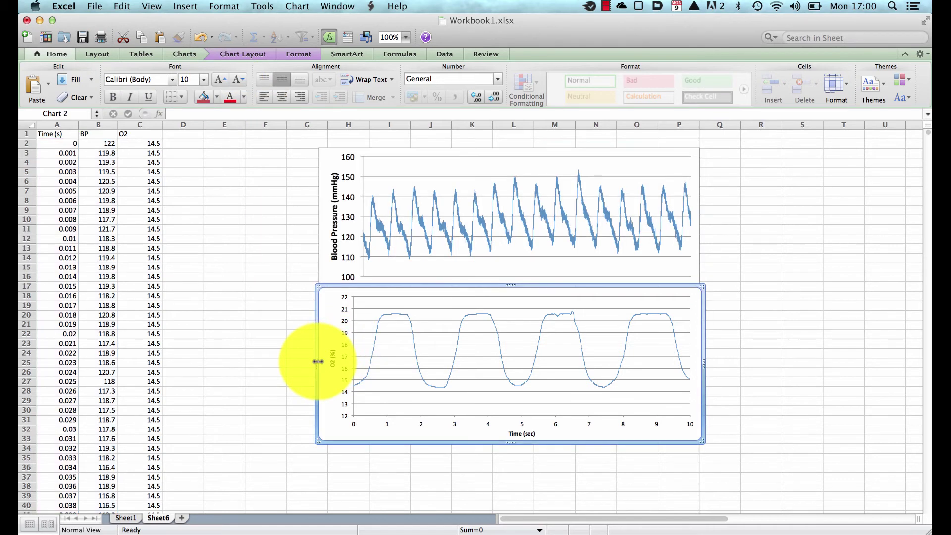
left_click(220, 79)
left_click(220, 79)
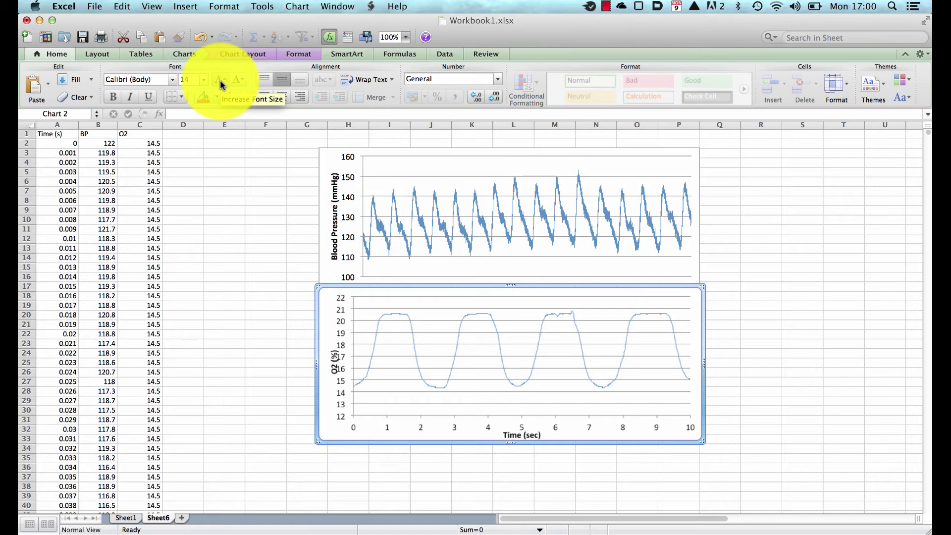
left_click(285, 361)
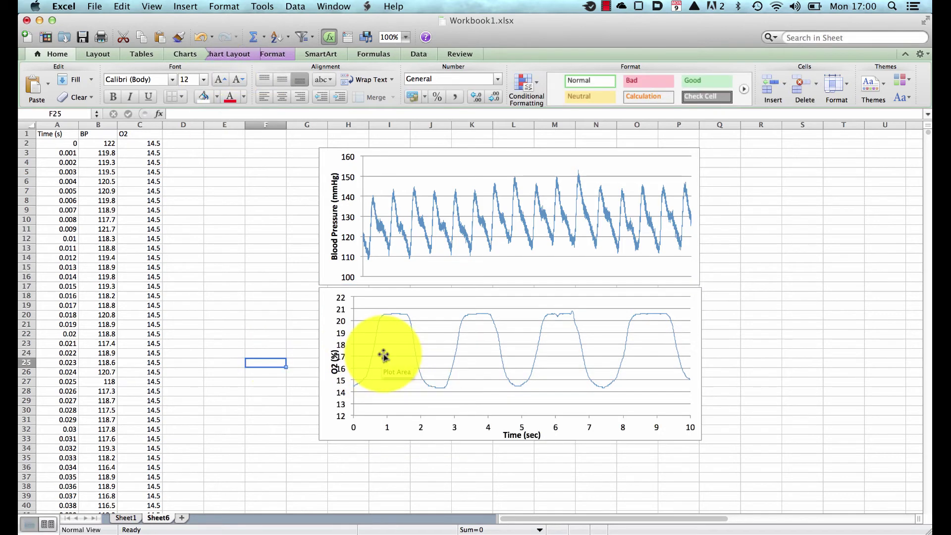
Narrow the O2 chart's plot area from its left edge so the vertical axis lines up with the blood pressure chart's
left_click(359, 356)
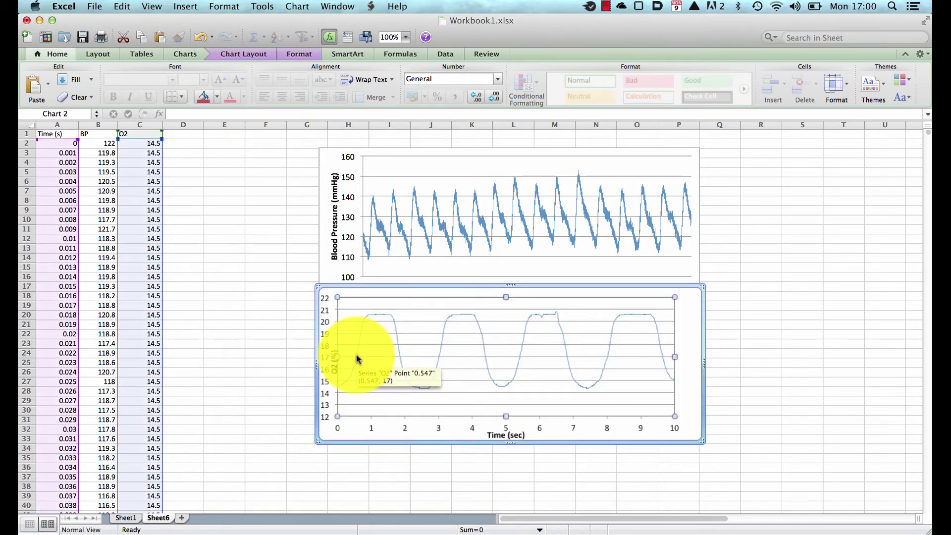
left_click(355, 355)
left_click_drag(356, 355, 363, 356)
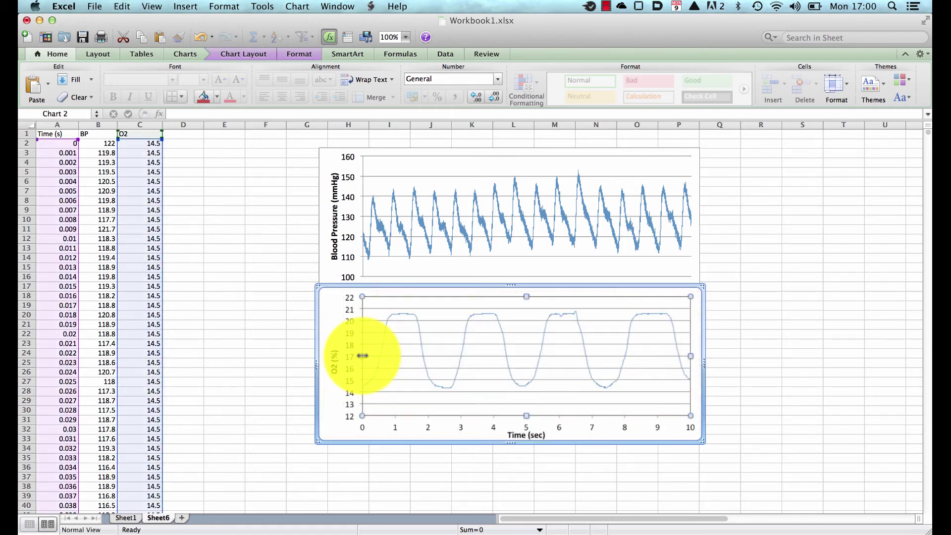
left_click(731, 341)
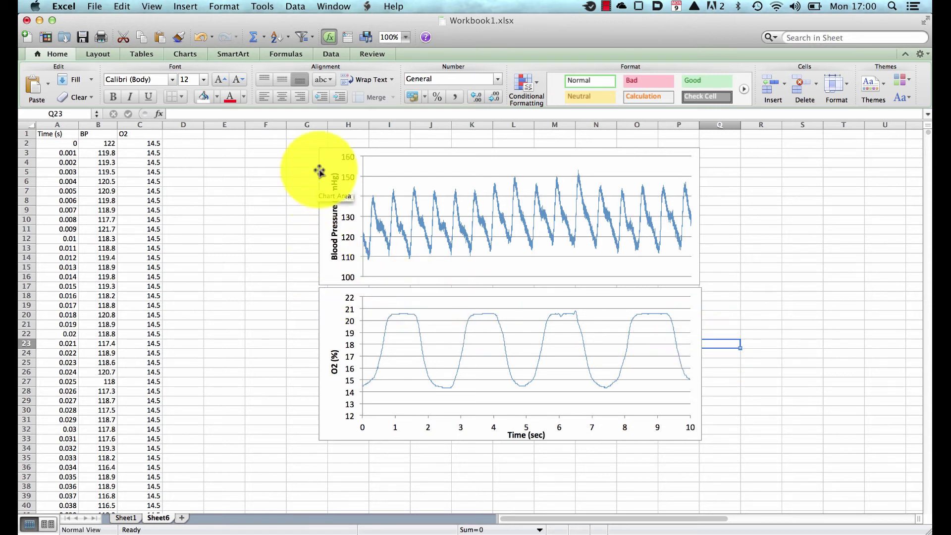
Remove the outline around the blood pressure chart area
left_click(320, 269)
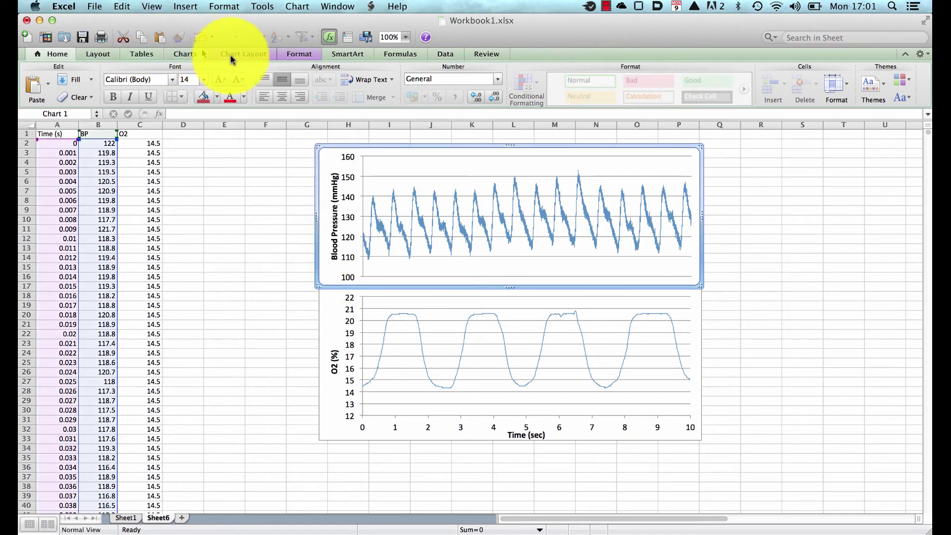
left_click(294, 55)
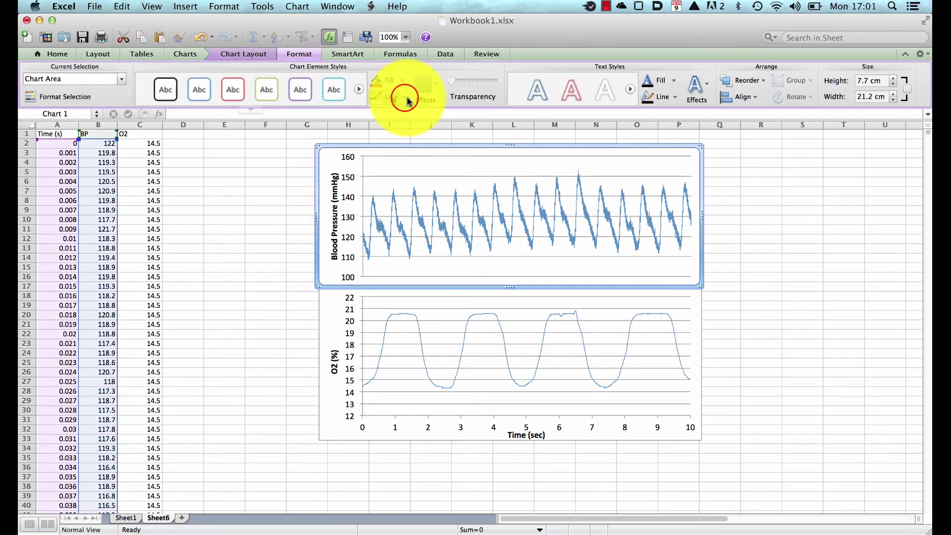
left_click(402, 97)
left_click(409, 123)
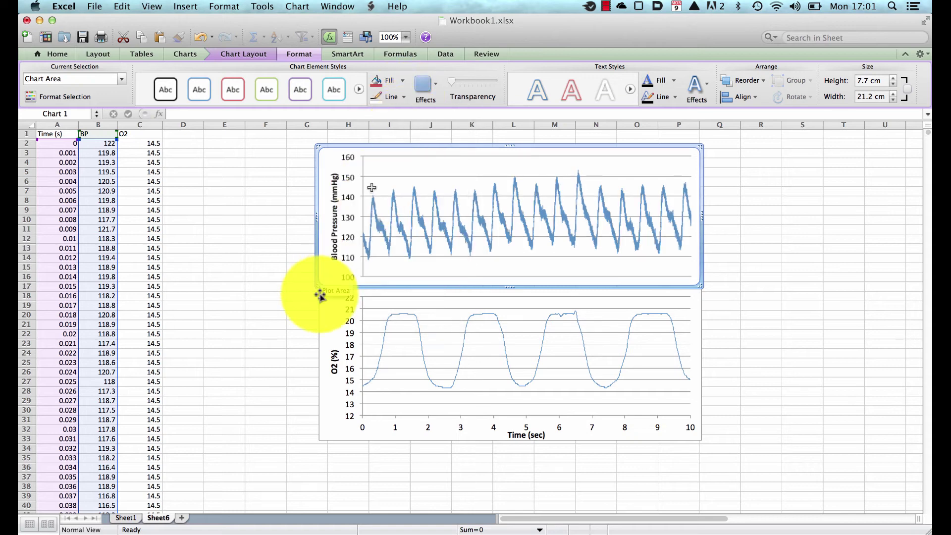
Remove the outline around the O2 chart area
left_click(320, 298)
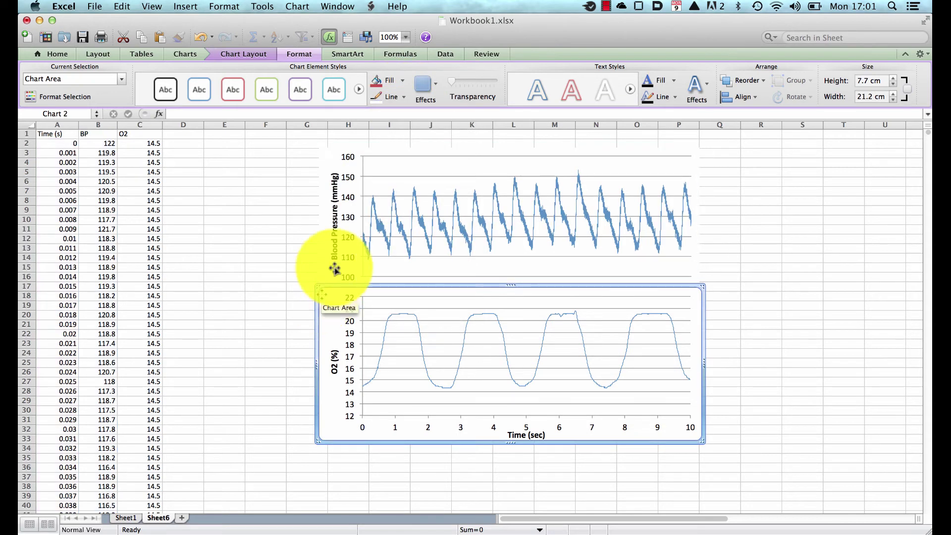
left_click(404, 99)
left_click(409, 117)
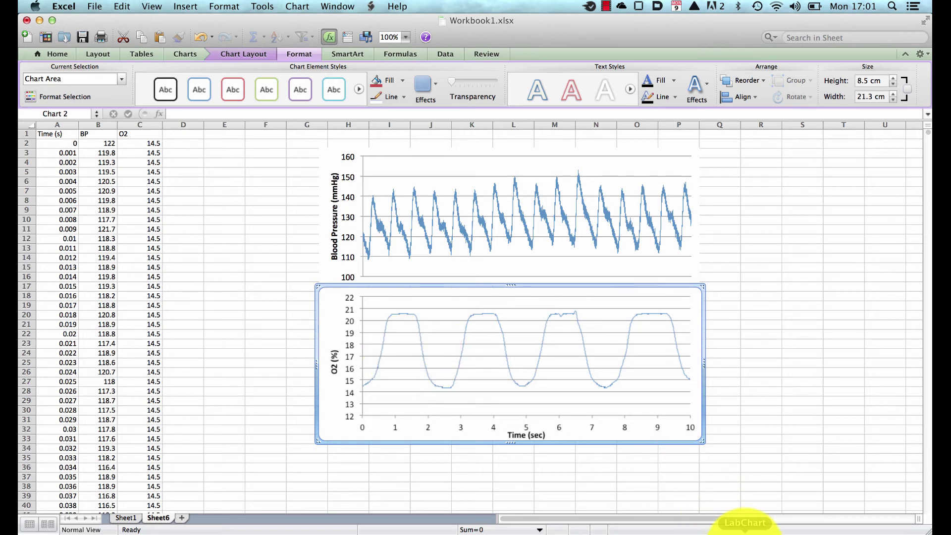
Switch to LabChart, view the original traces in the Zoom Window for comparison, and return to Excel
left_click(743, 524)
left_click(352, 27)
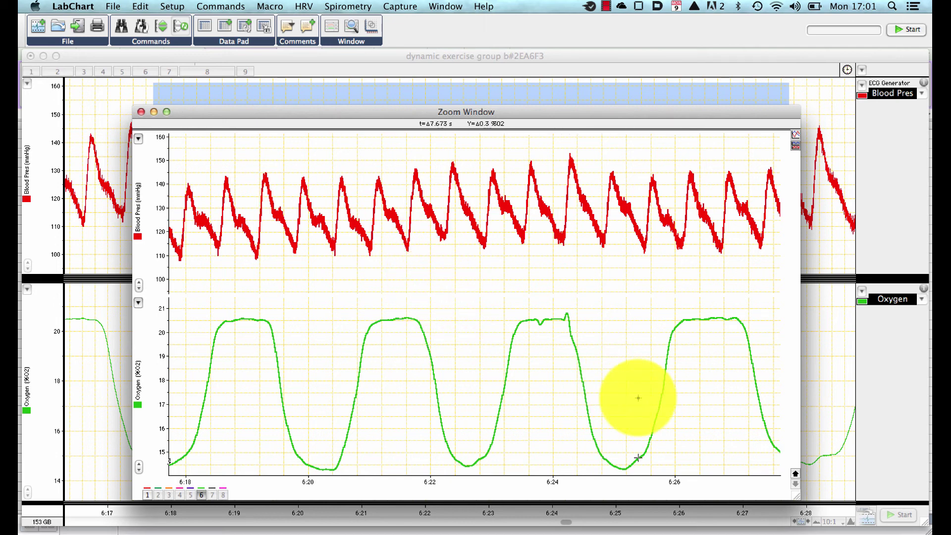
left_click(717, 525)
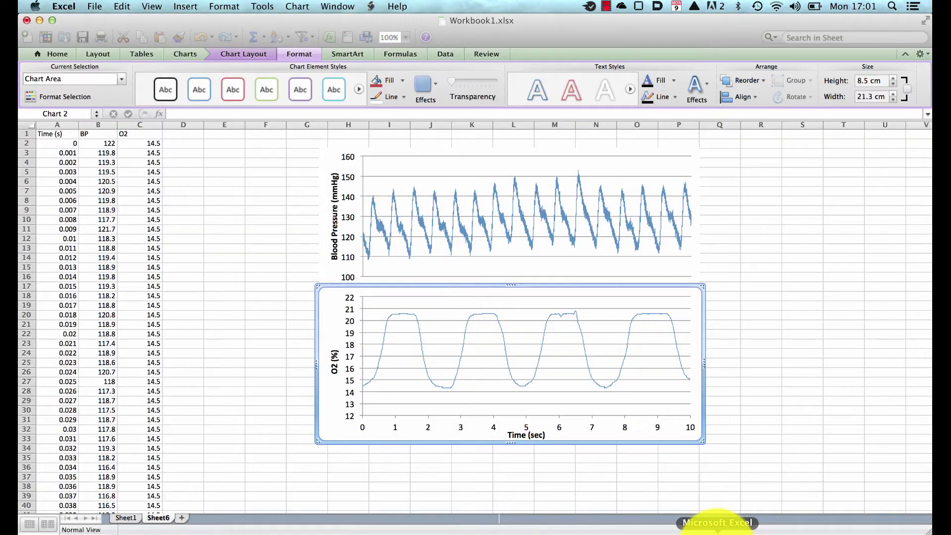
Add major vertical gridlines to the O2 chart
left_click(238, 55)
left_click(348, 84)
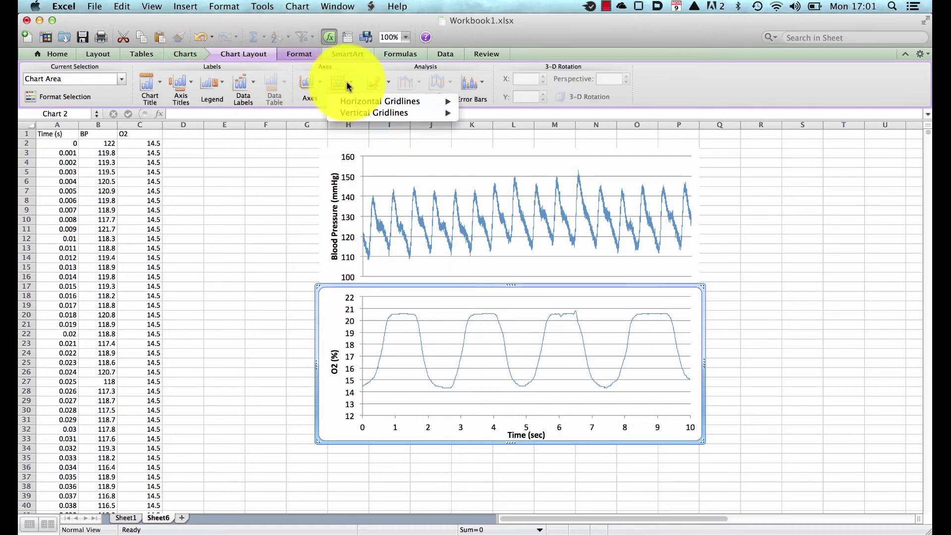
mouse_move(415, 110)
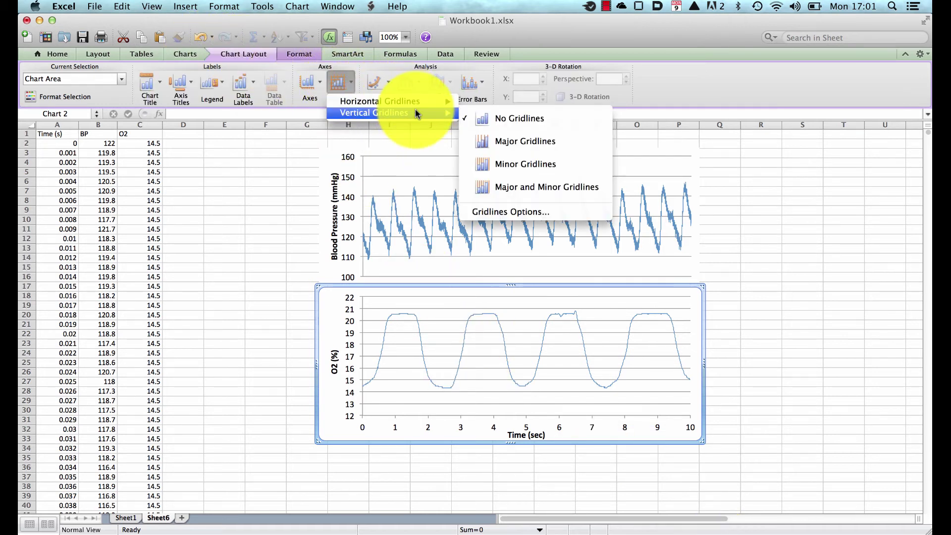
left_click(496, 142)
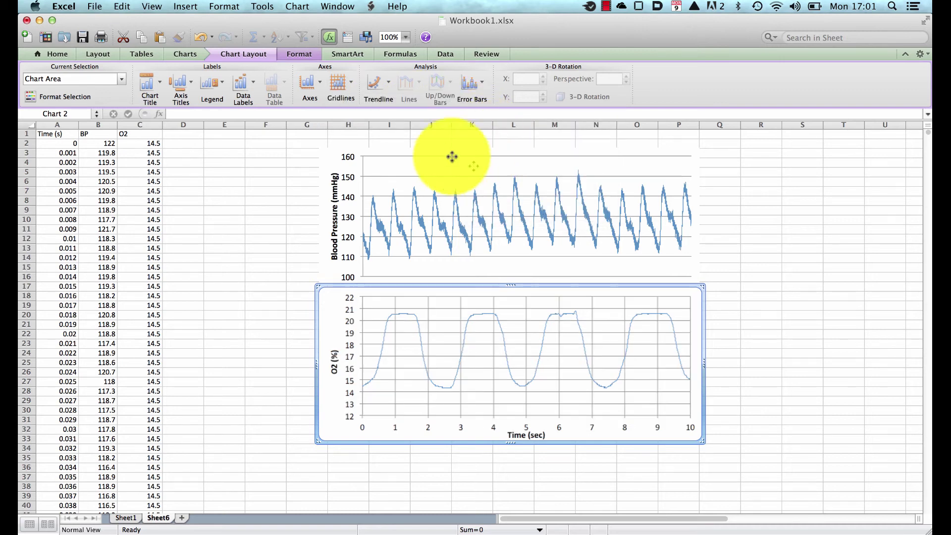
Add major vertical gridlines to the blood pressure chart
left_click(473, 167)
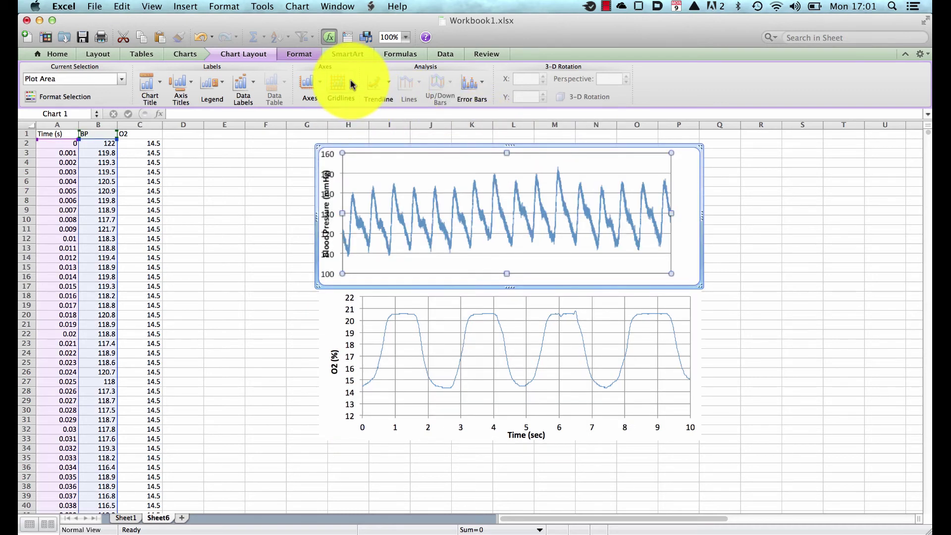
left_click(353, 87)
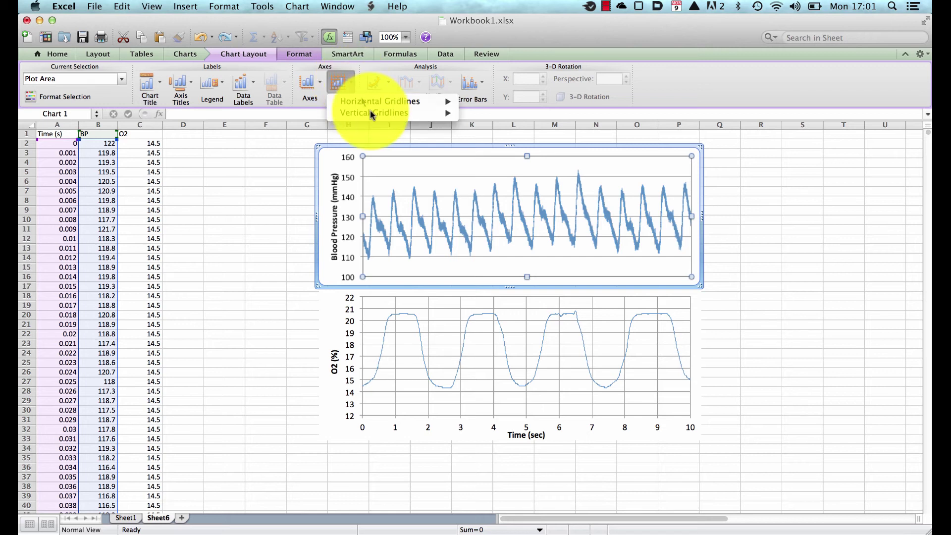
mouse_move(448, 113)
left_click(512, 142)
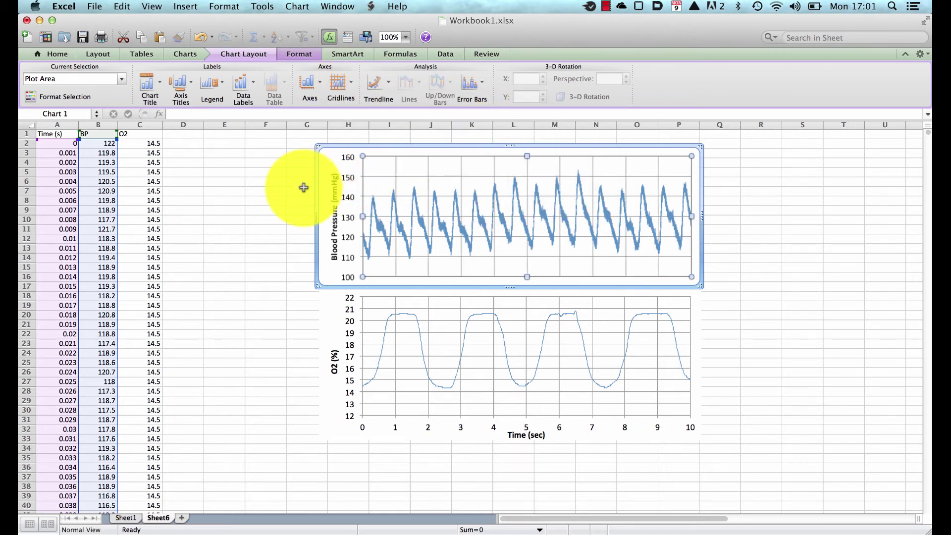
left_click(304, 187)
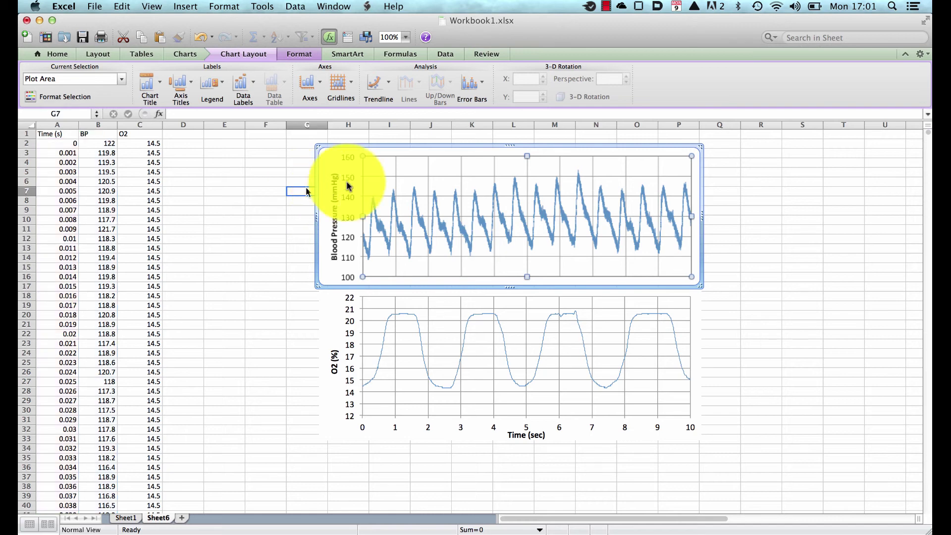
Color the blood pressure chart's horizontal gridlines with an orange theme shade
left_click(380, 177)
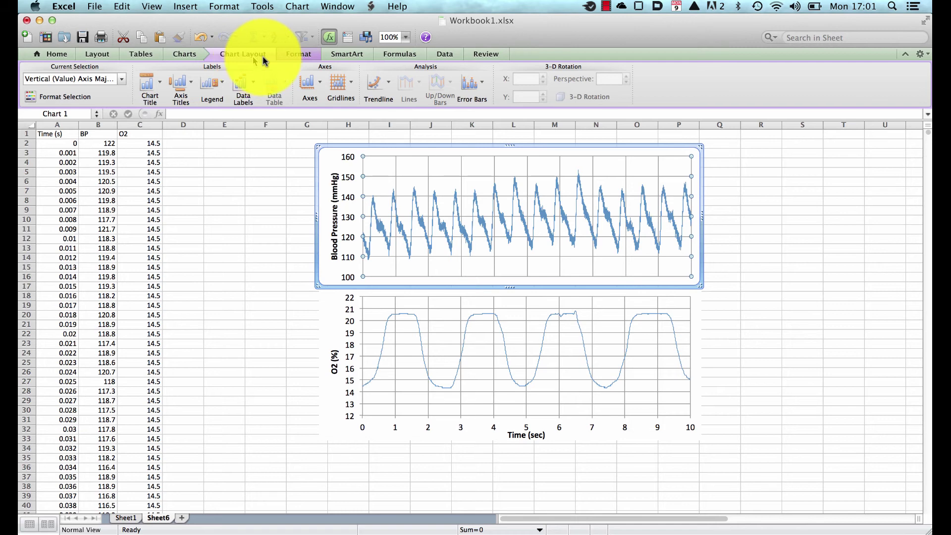
left_click(295, 56)
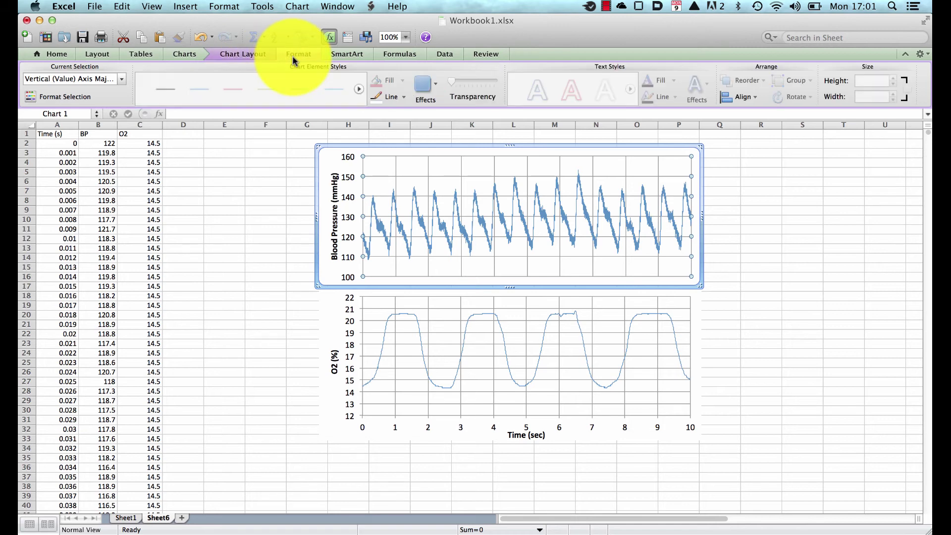
left_click(405, 97)
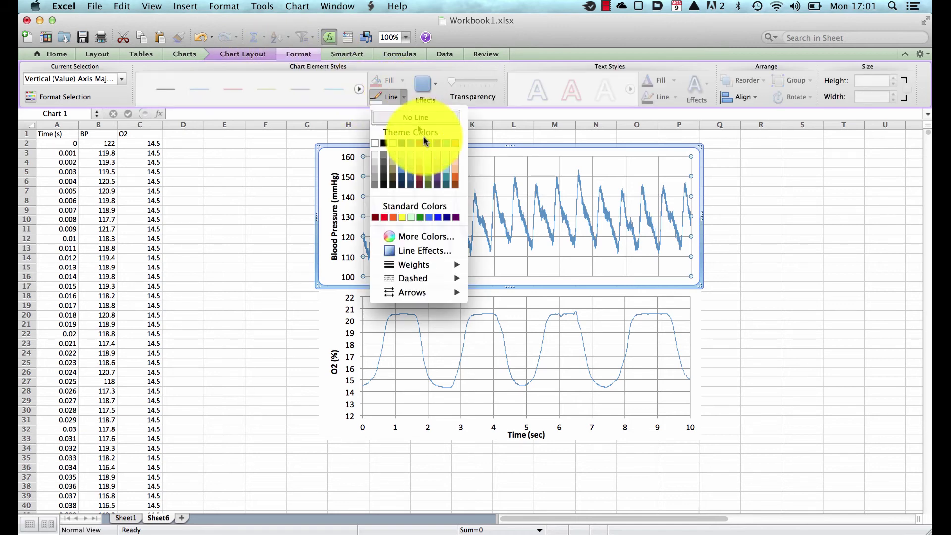
left_click(456, 171)
left_click(587, 301)
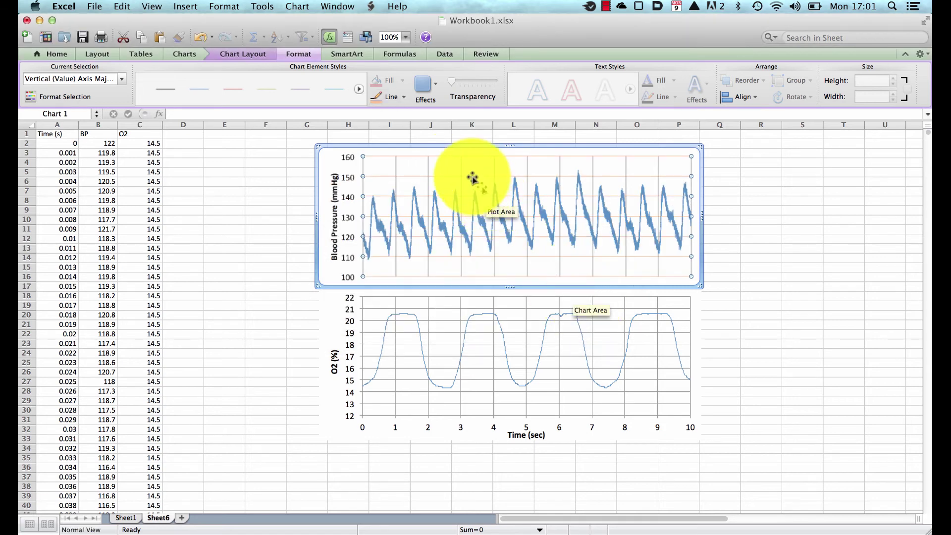
Color the blood pressure chart's vertical gridlines with the orange theme color
left_click(462, 172)
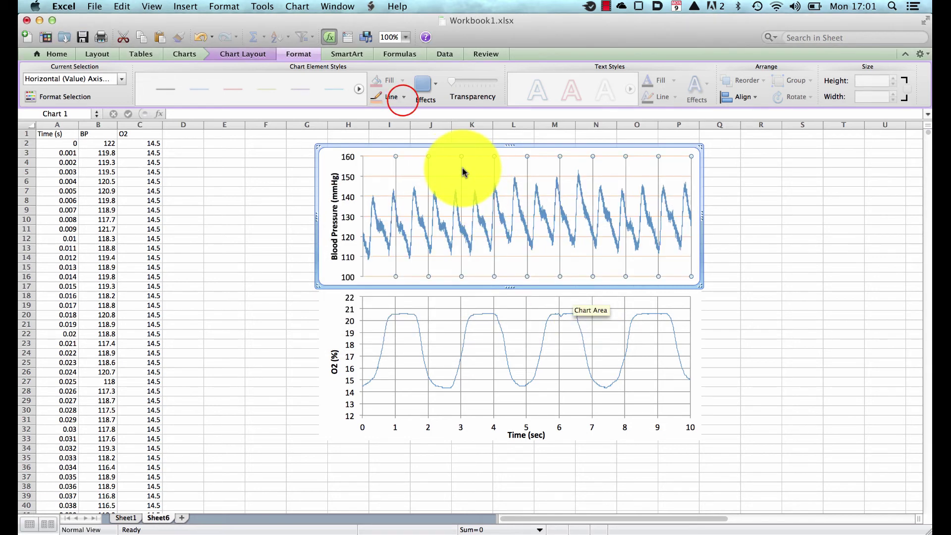
left_click(402, 101)
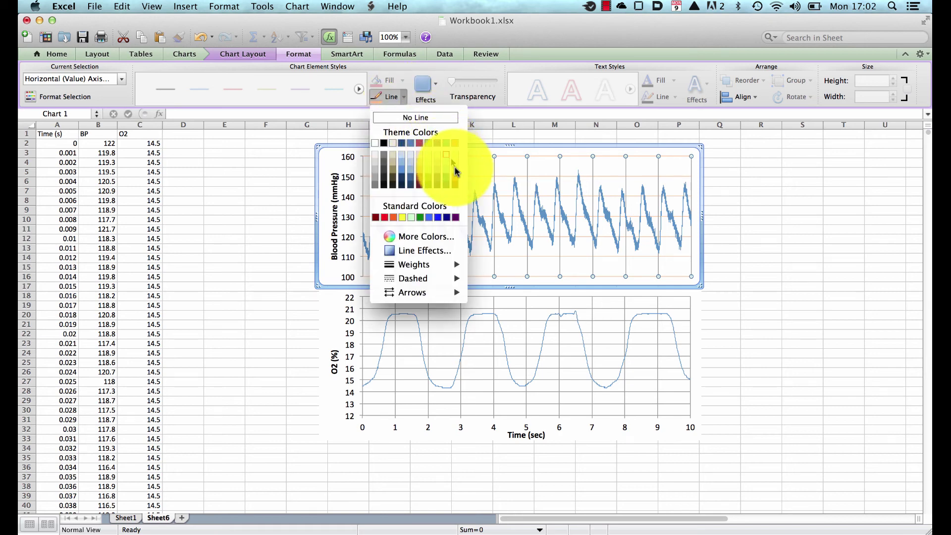
left_click(455, 145)
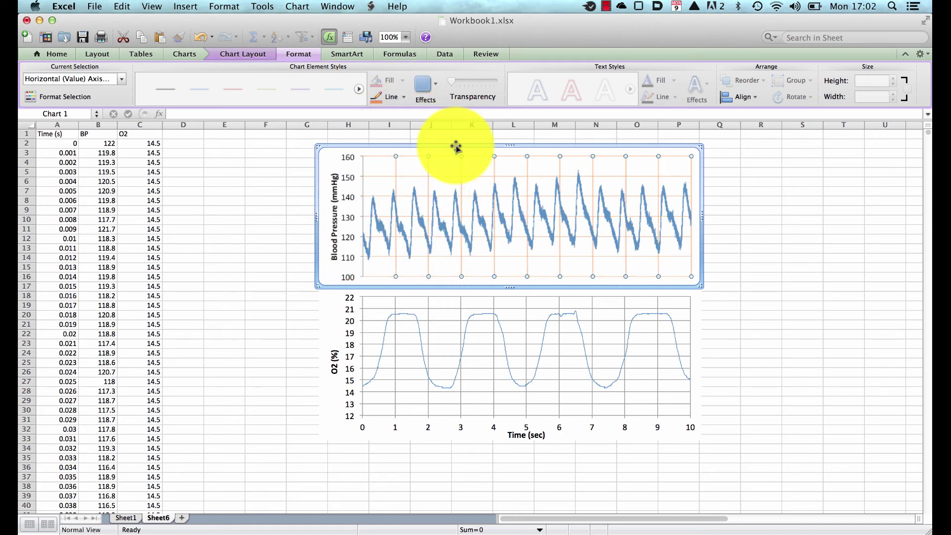
Set the blood pressure chart's vertical gridlines to a dashed 3/4 pt line and make its horizontal gridlines dashed as well
left_click(403, 103)
mouse_move(436, 269)
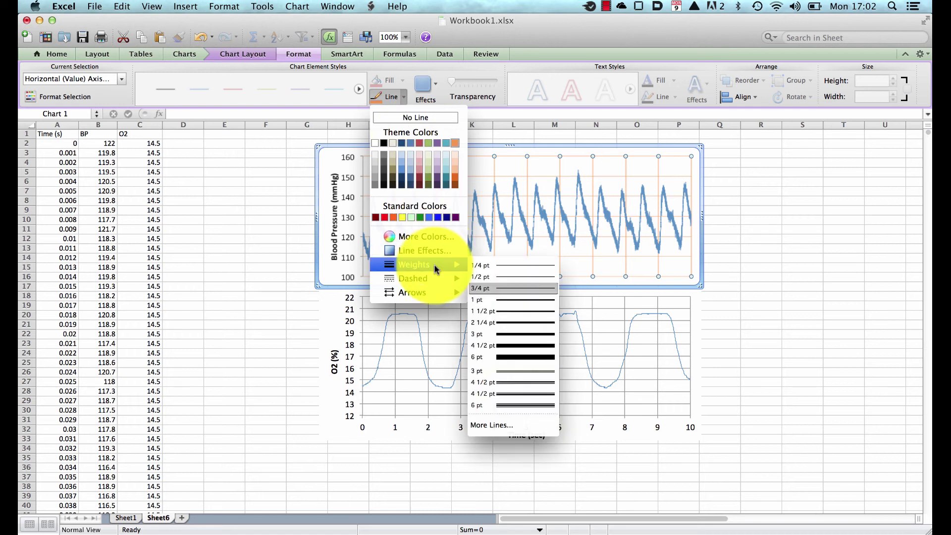
left_click(483, 287)
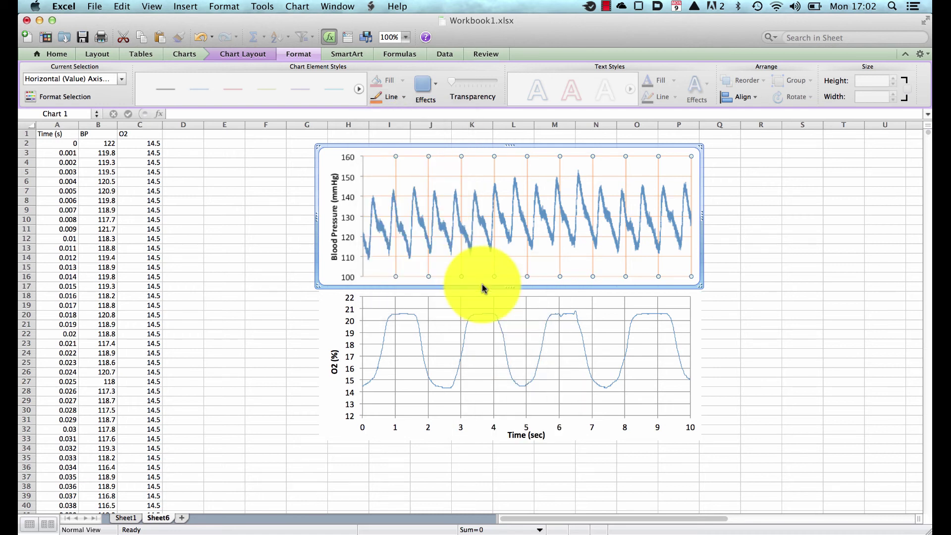
left_click(439, 180)
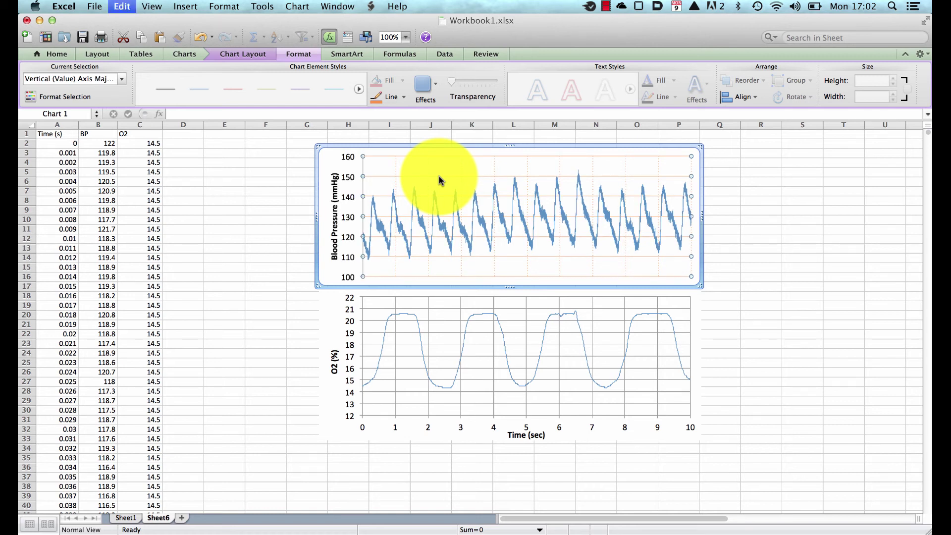
Format the O2 chart's horizontal and vertical gridlines as dashed orange lines matching the blood pressure chart
left_click(440, 307)
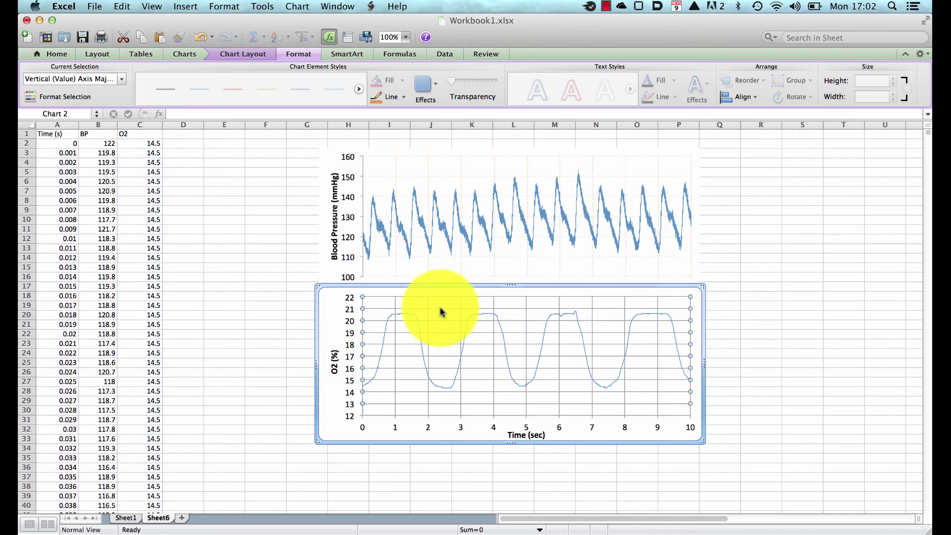
left_click(571, 298)
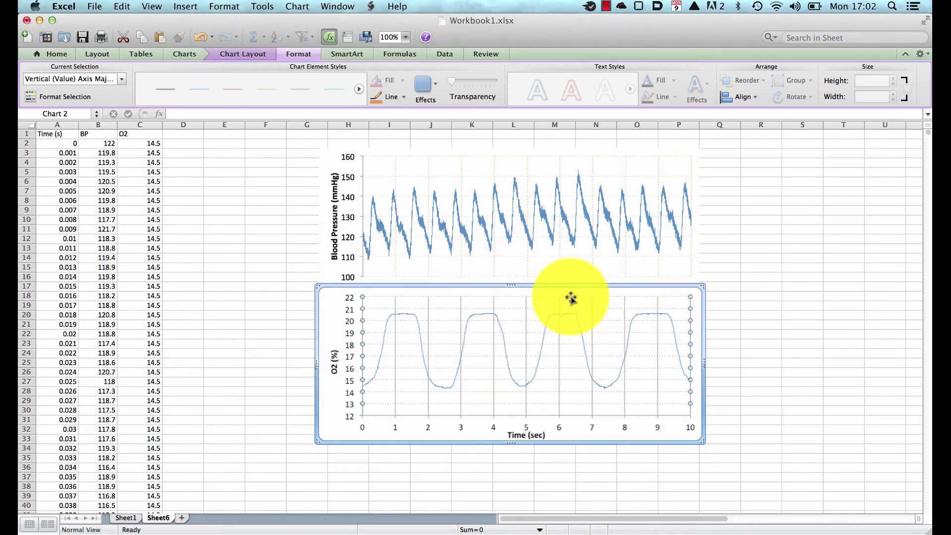
left_click(494, 302)
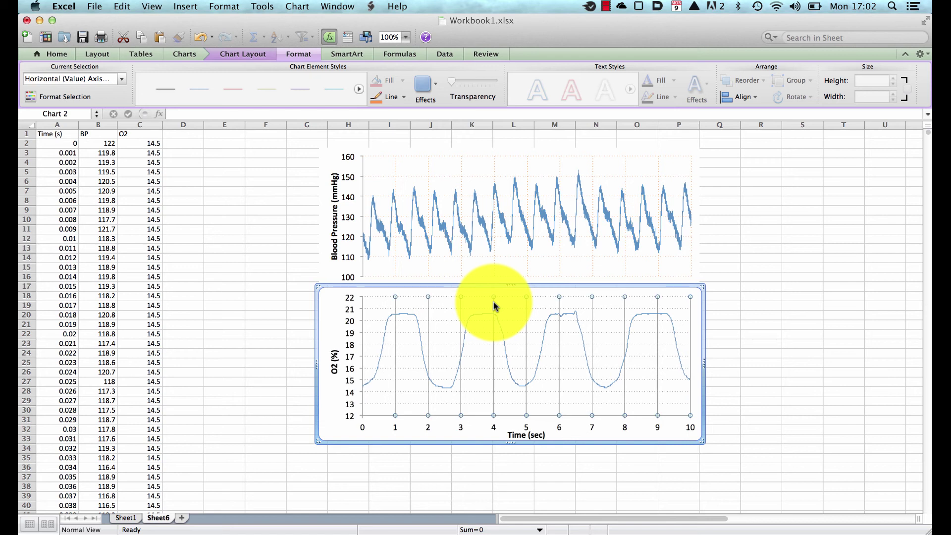
key("Delete")
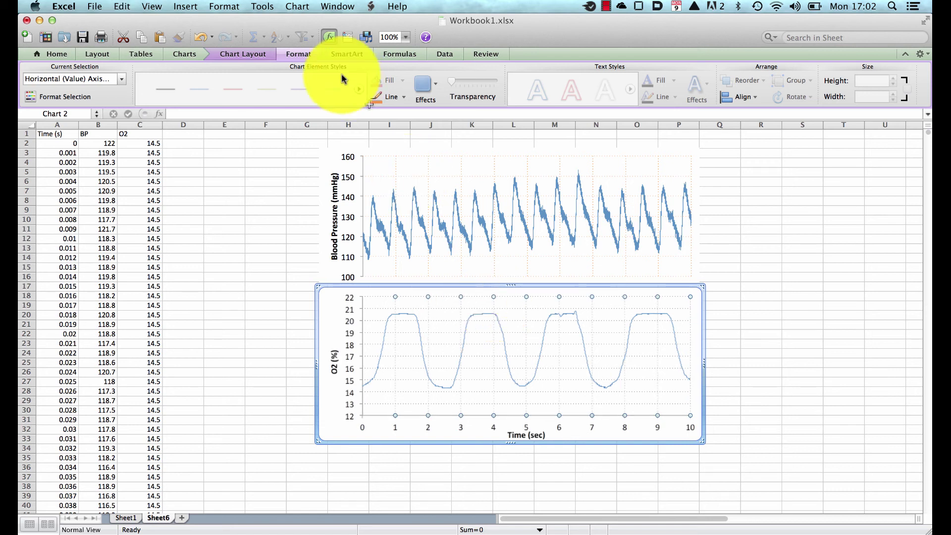
left_click(382, 309)
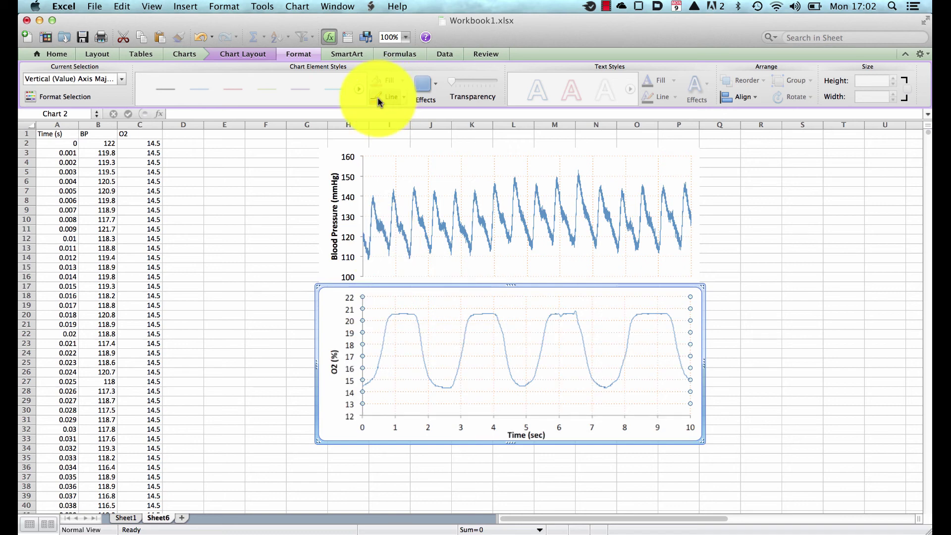
left_click(719, 289)
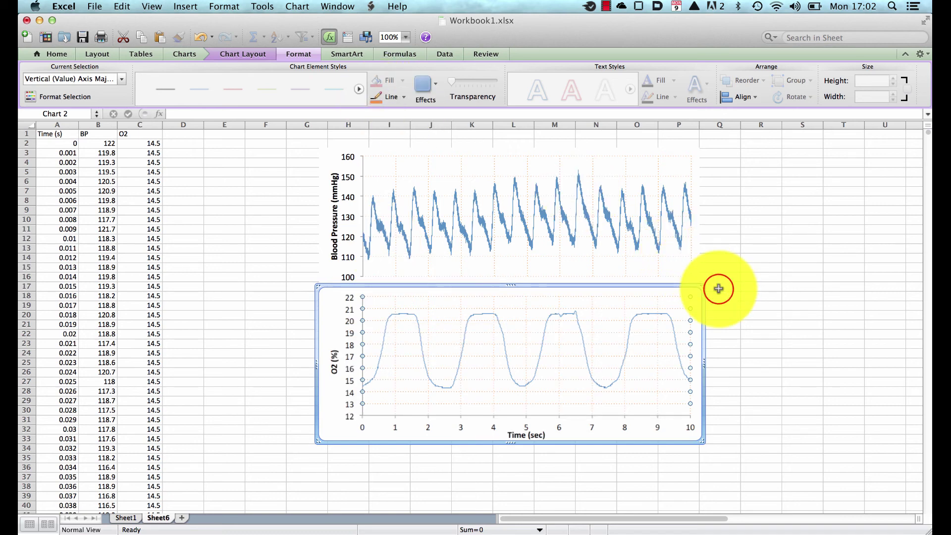
left_click(719, 289)
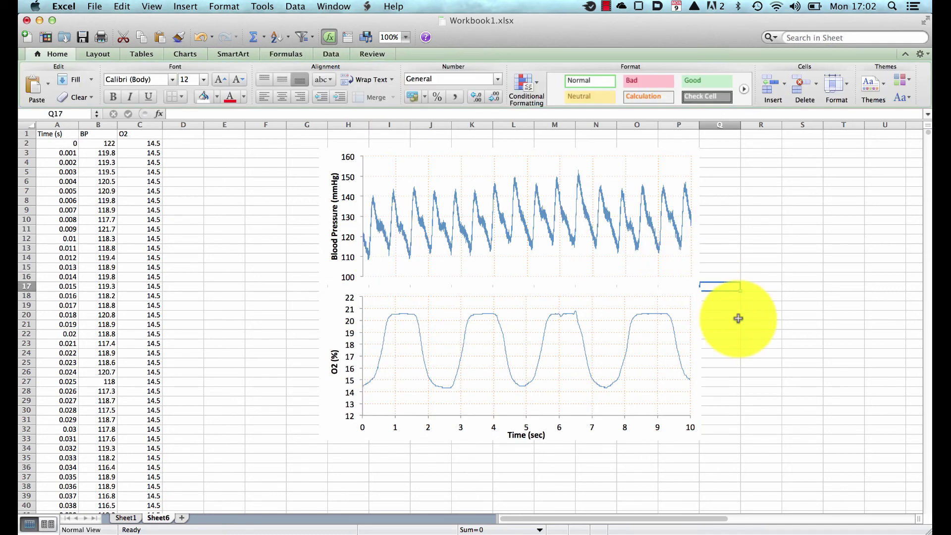
Change the line color of the BP data series to standard red
left_click(594, 287)
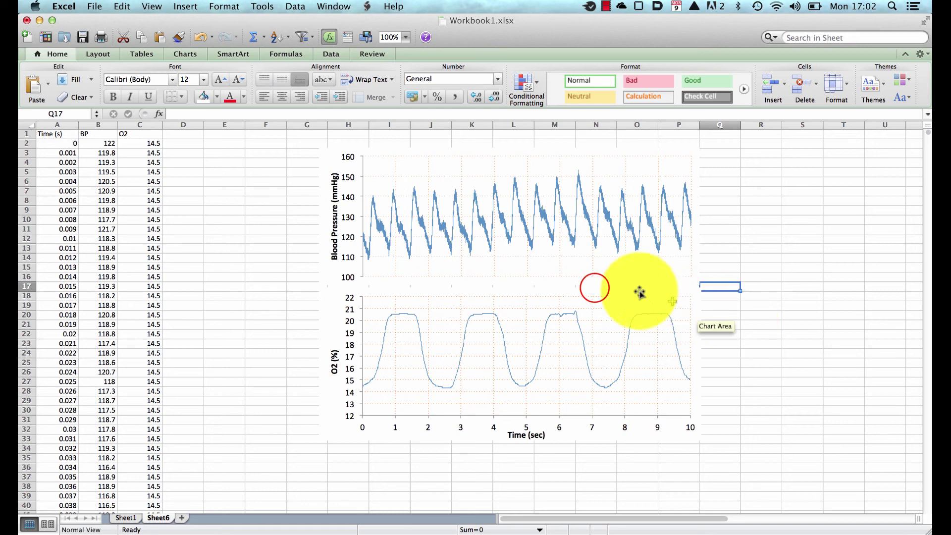
left_click(595, 289)
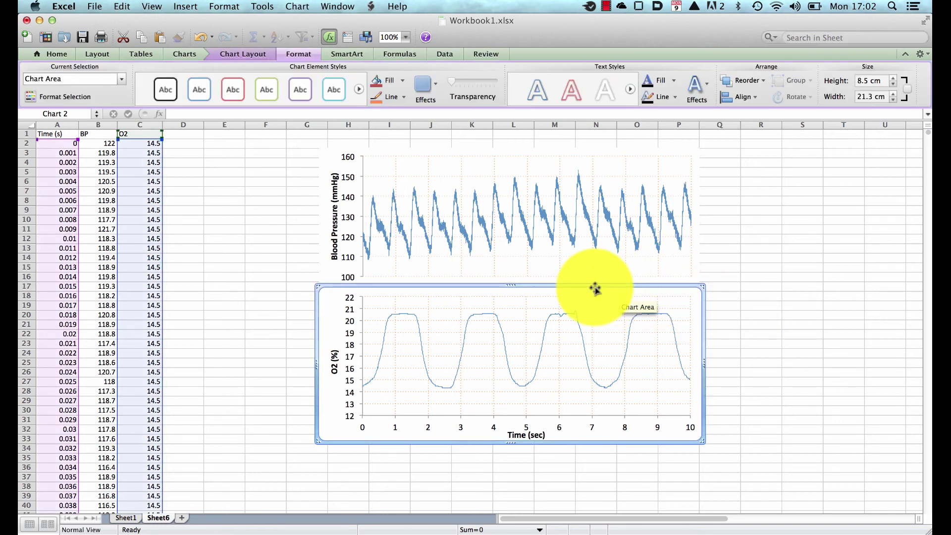
left_click(576, 243)
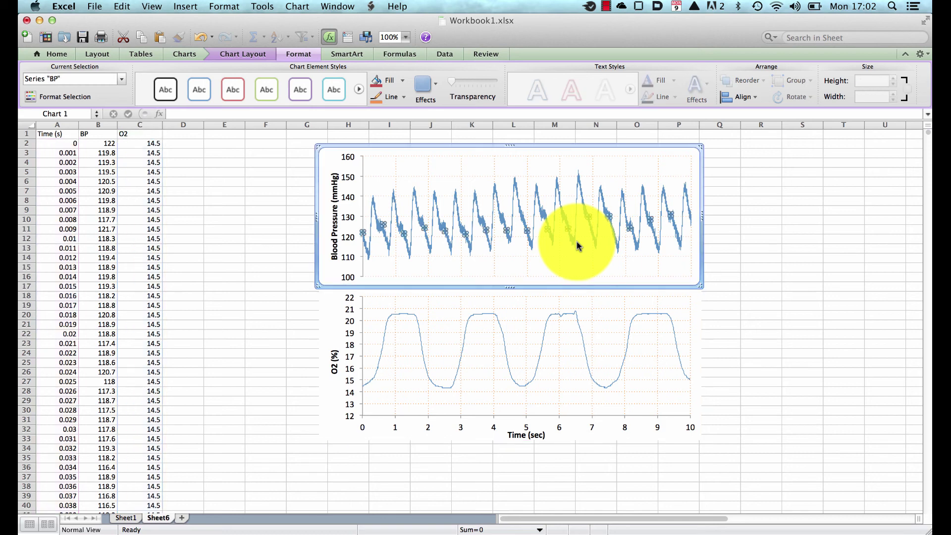
left_click(403, 98)
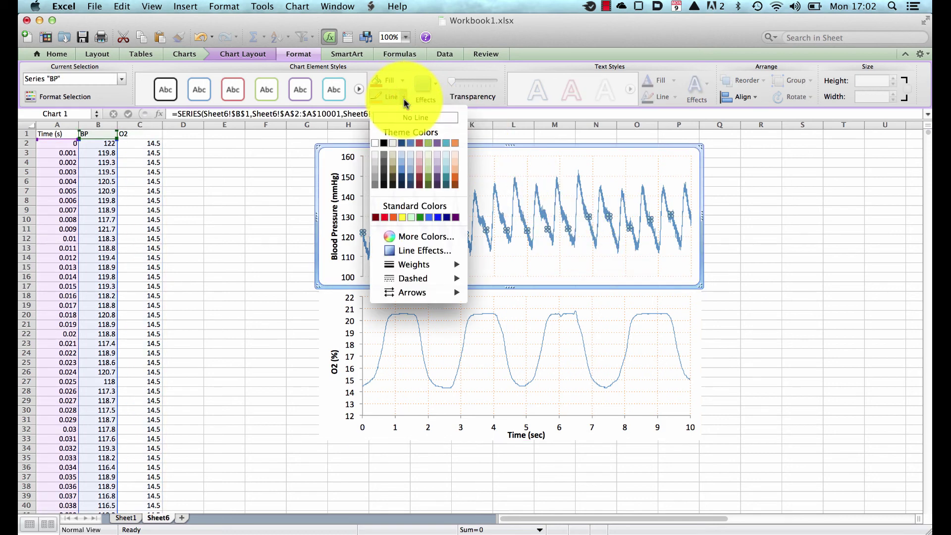
left_click(382, 218)
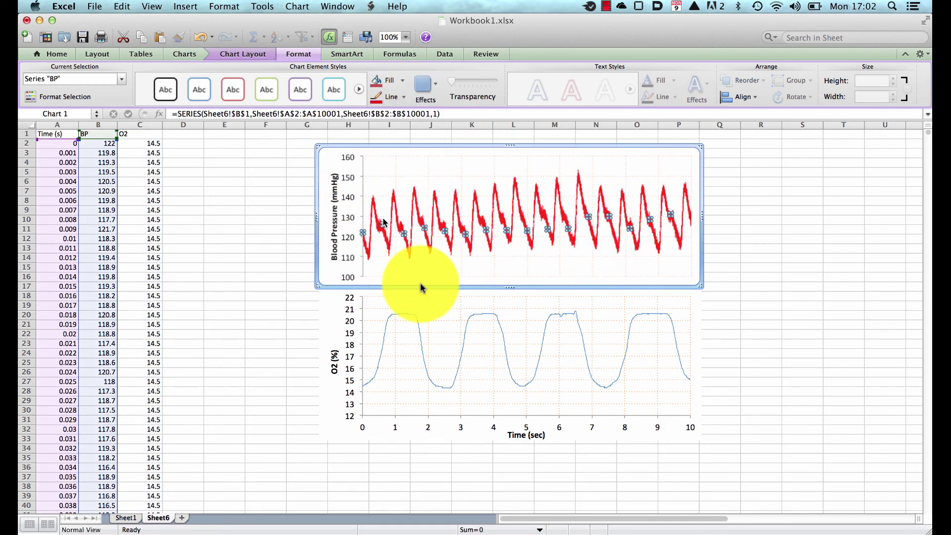
Change the line color of the O2 data series to a standard blue and deselect the chart
left_click(422, 342)
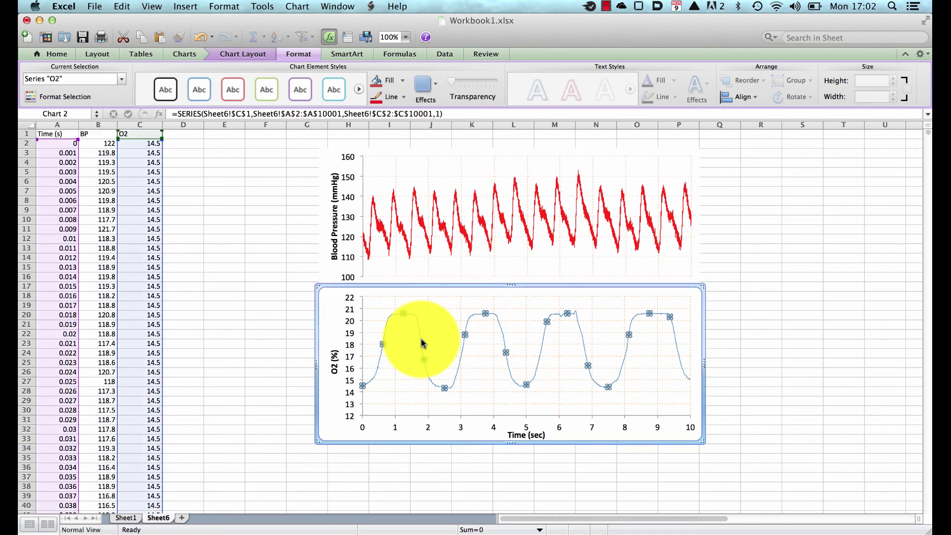
left_click(403, 98)
left_click(429, 218)
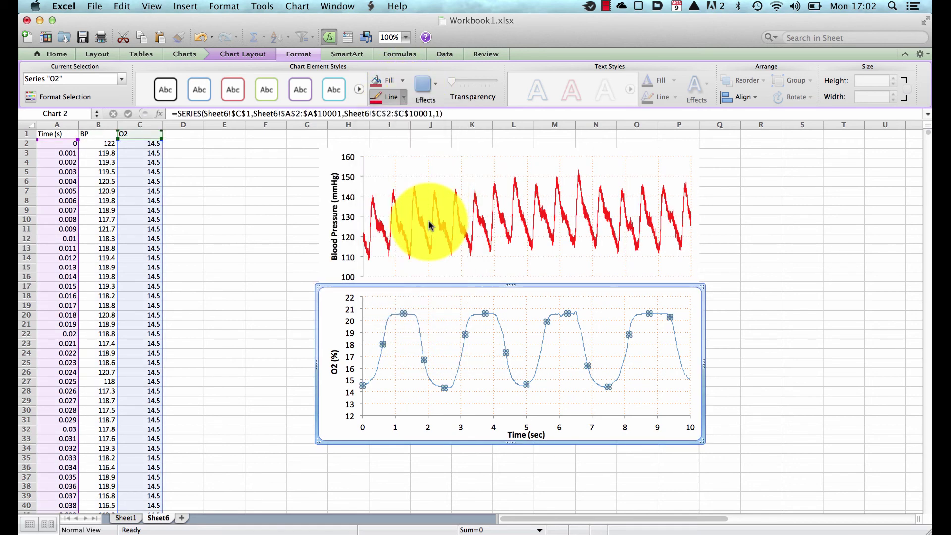
left_click(404, 97)
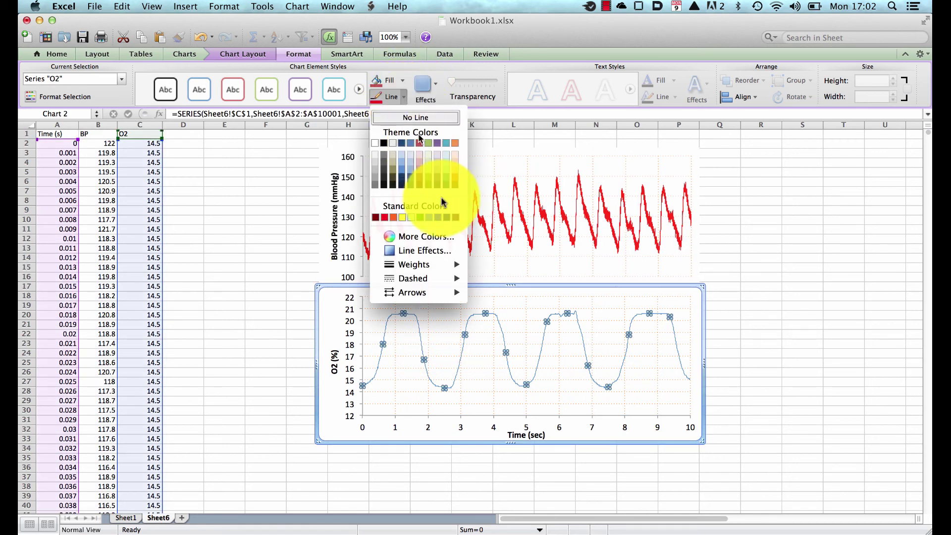
left_click(438, 220)
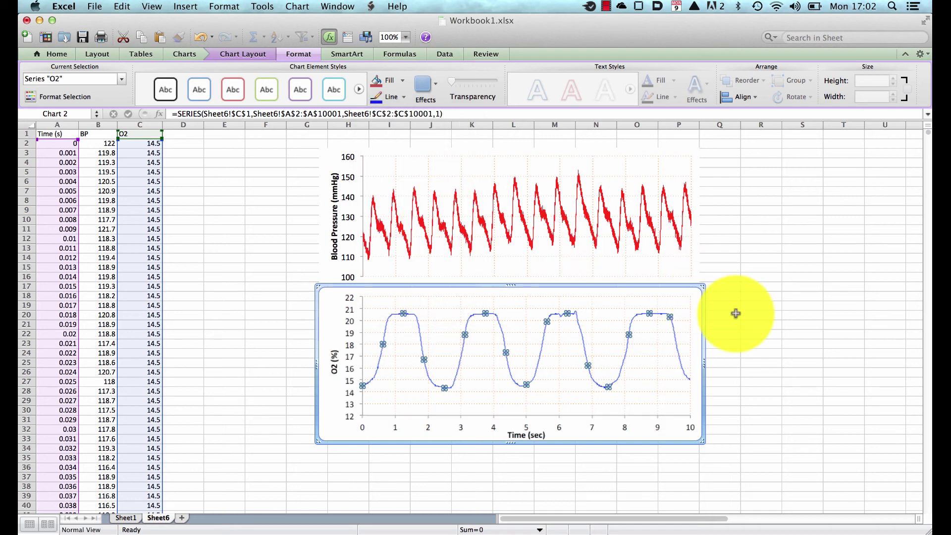
key("Escape")
key("Escape")
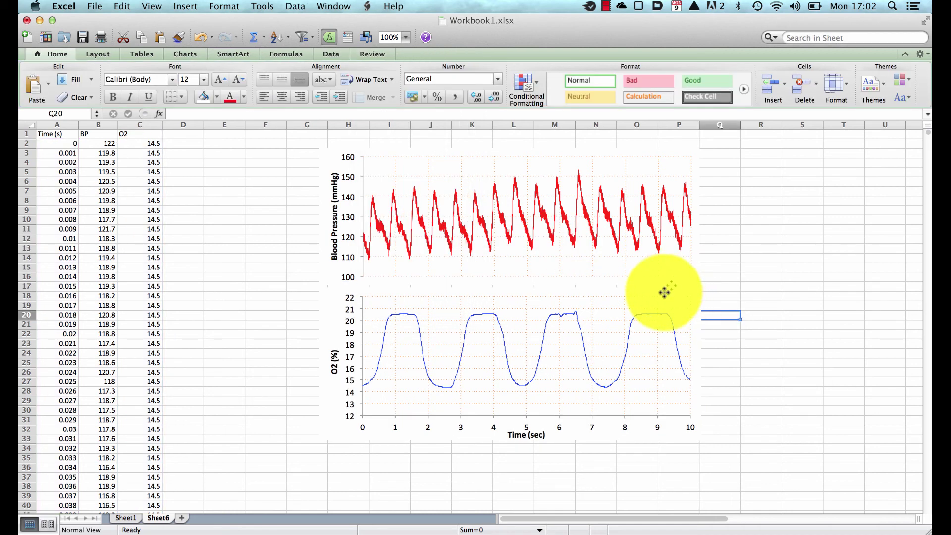
Move the blood pressure chart slightly down to close the gap above the O2 chart
left_click(665, 291)
left_click_drag(663, 293, 663, 294)
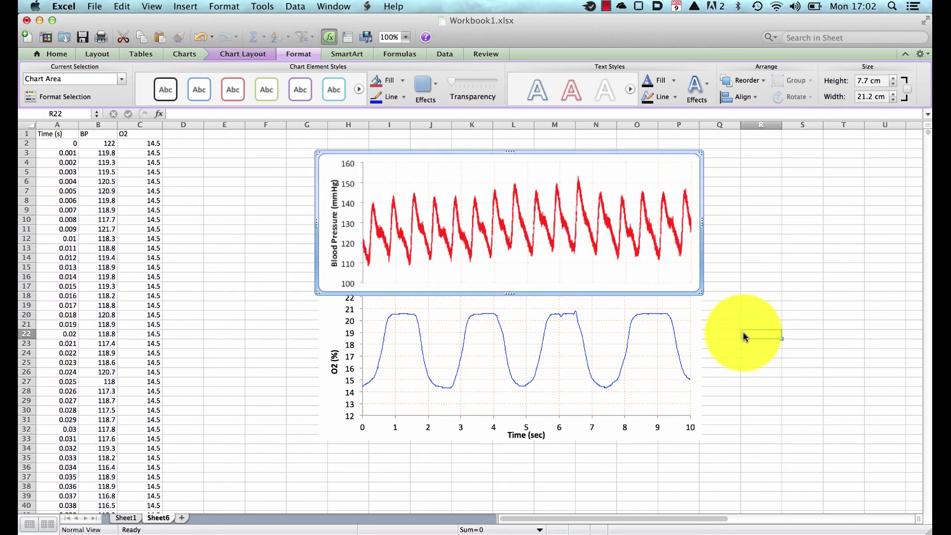
left_click(743, 332)
Group the blood pressure and O2 charts into one object and select the group
left_click(625, 349)
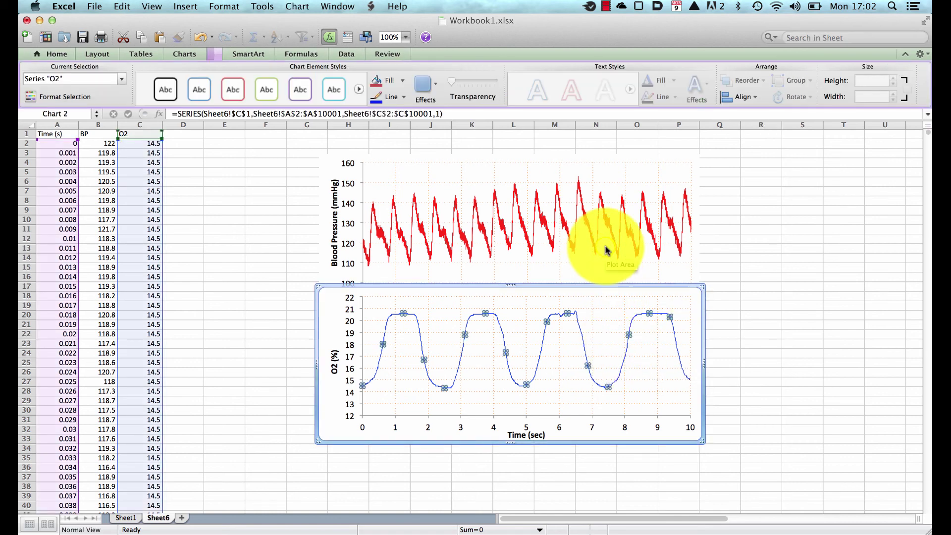
left_click(607, 250, "shift")
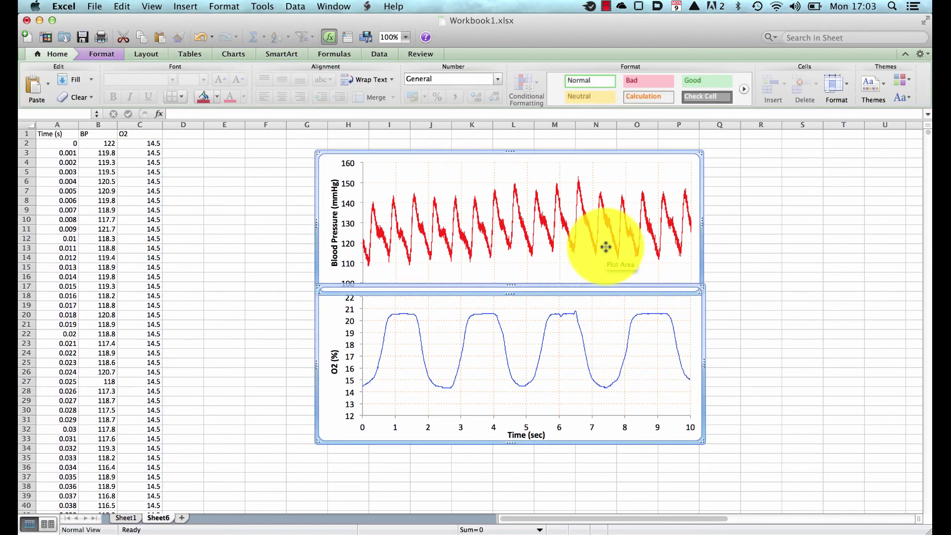
left_click(103, 53)
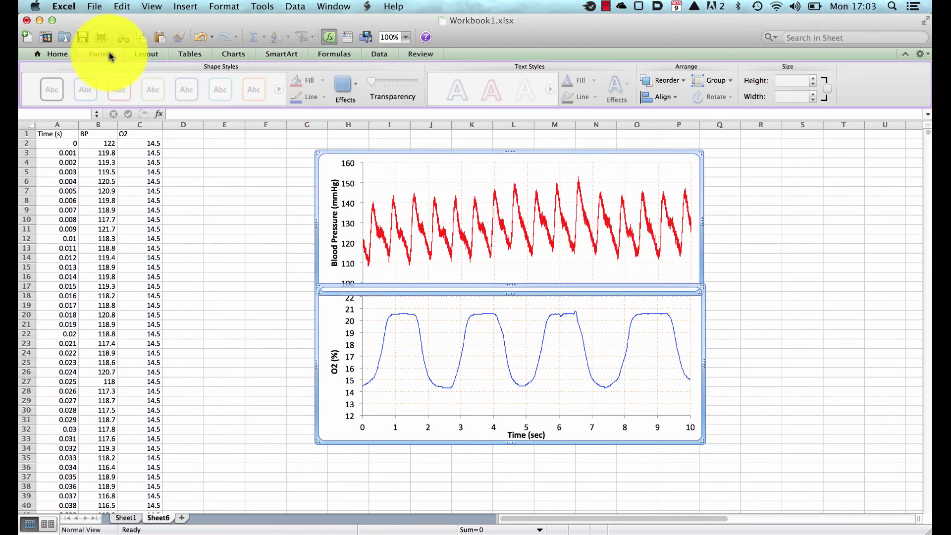
left_click(717, 85)
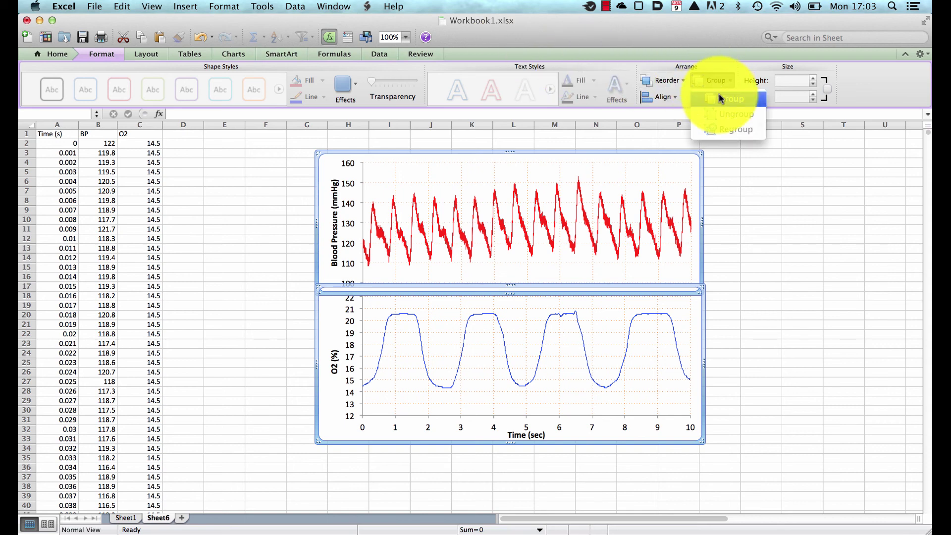
left_click(721, 97)
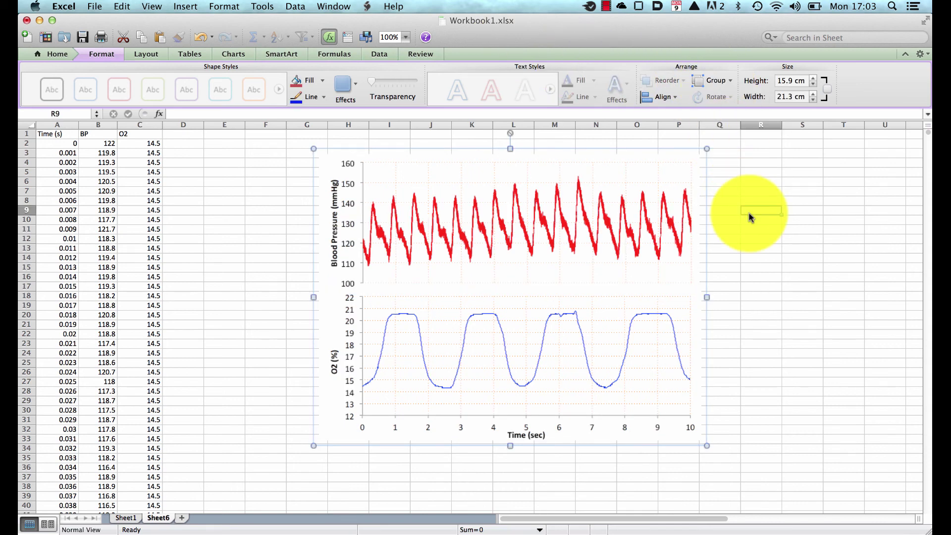
left_click(750, 216)
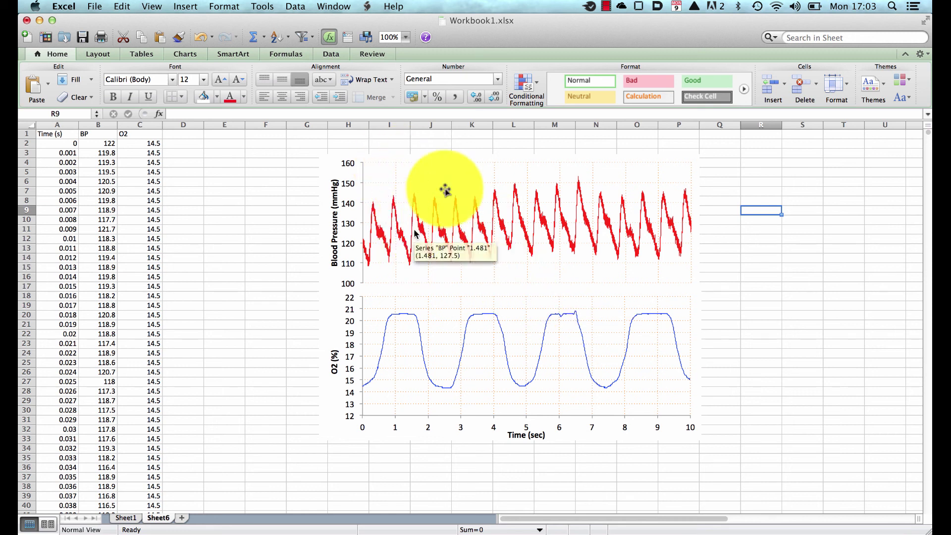
left_click(520, 325)
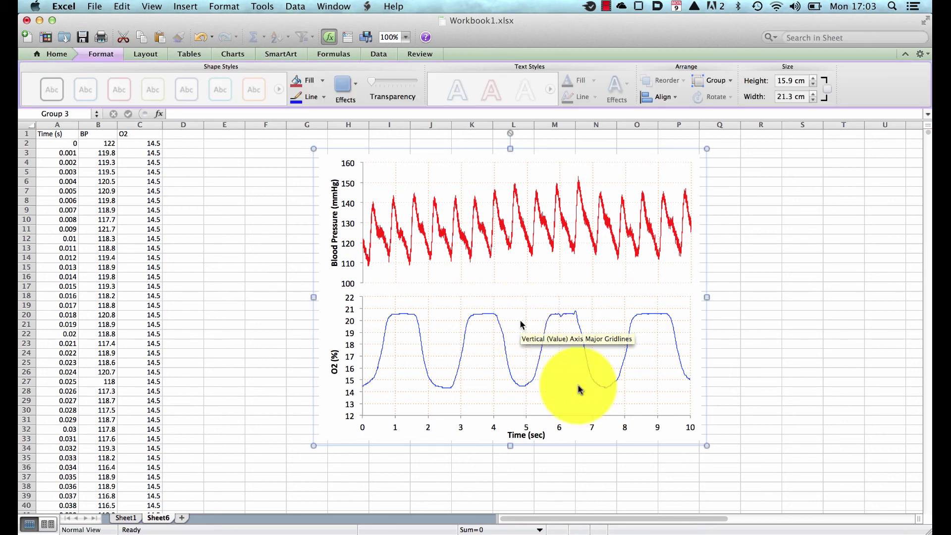
Switch to the blank Word document and insert the copied chart group as a Picture with Paste Special
left_click(662, 526)
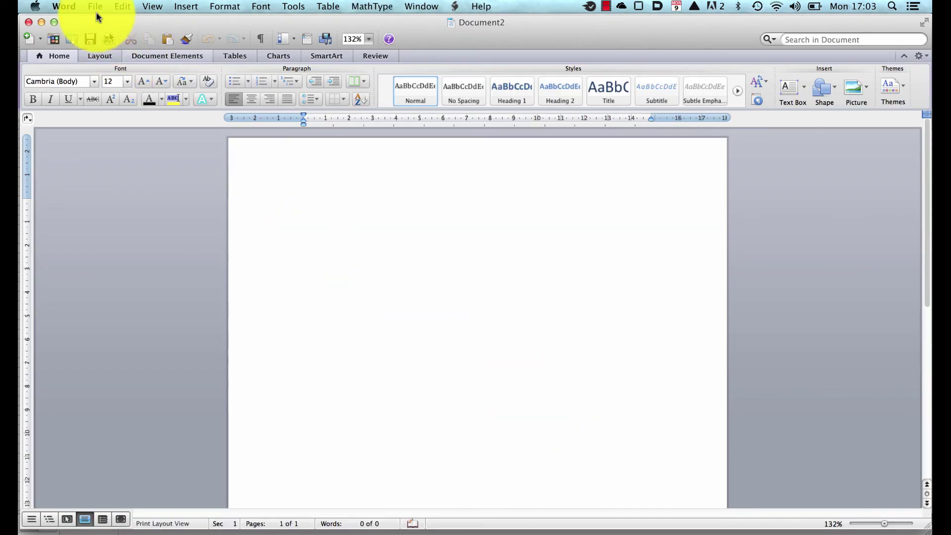
left_click(125, 6)
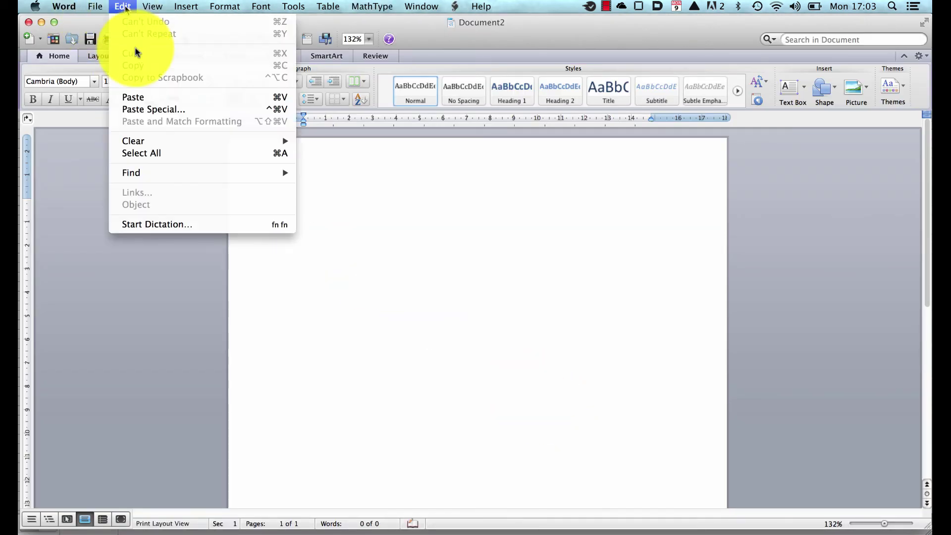
left_click(157, 109)
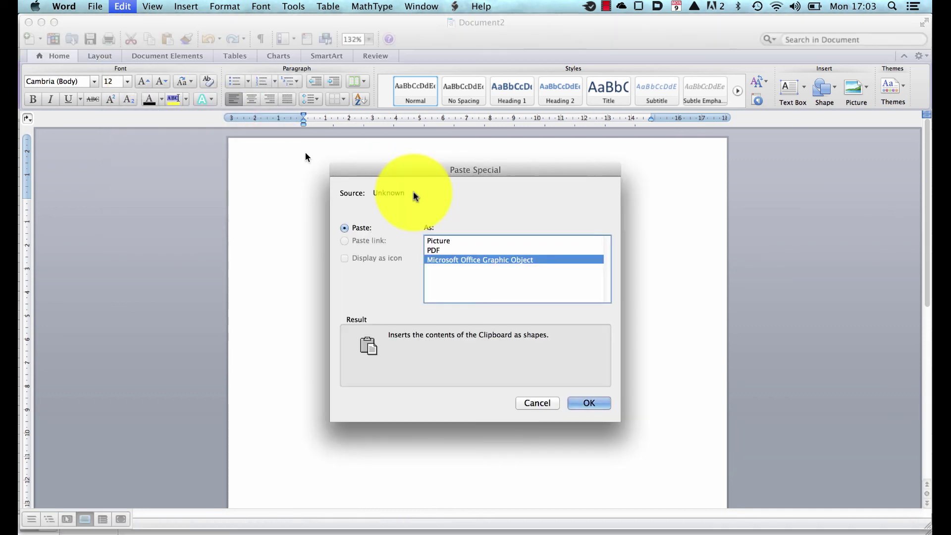
left_click(440, 249)
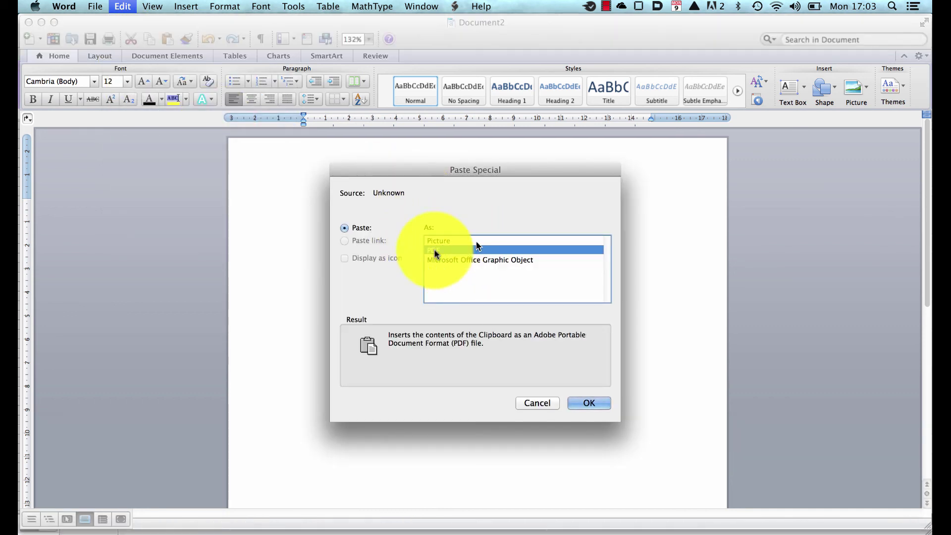
left_click(441, 241)
left_click(590, 403)
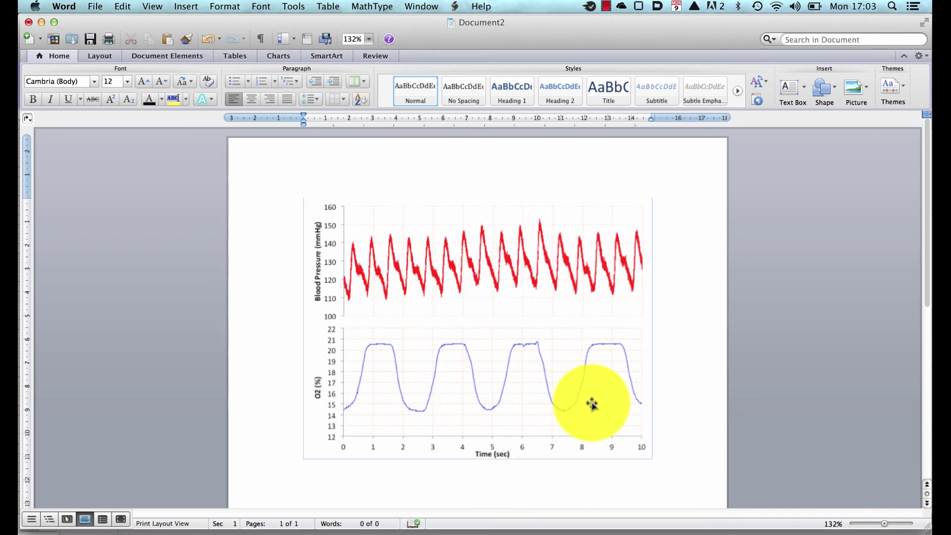
Insert a second copy of the chart group as a PDF below the picture version with Paste Special
left_click(693, 441)
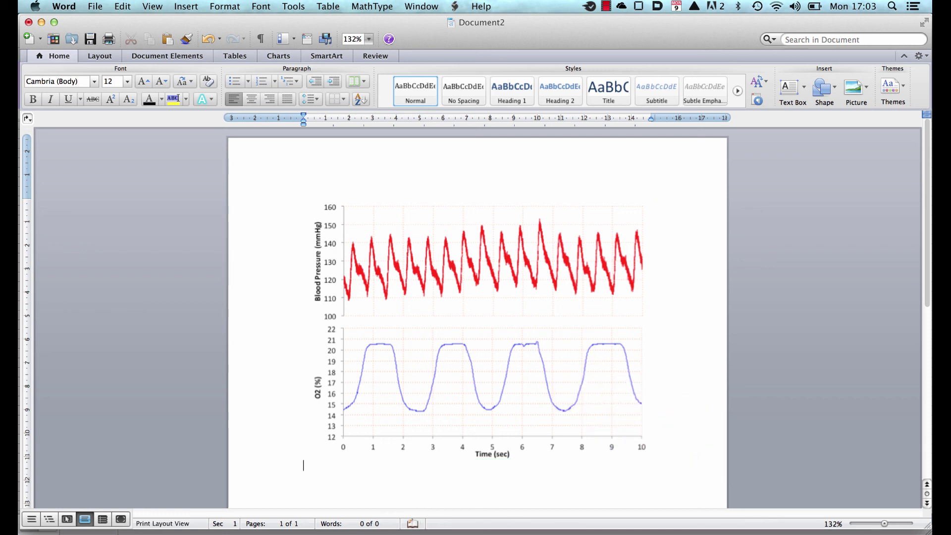
left_click(123, 7)
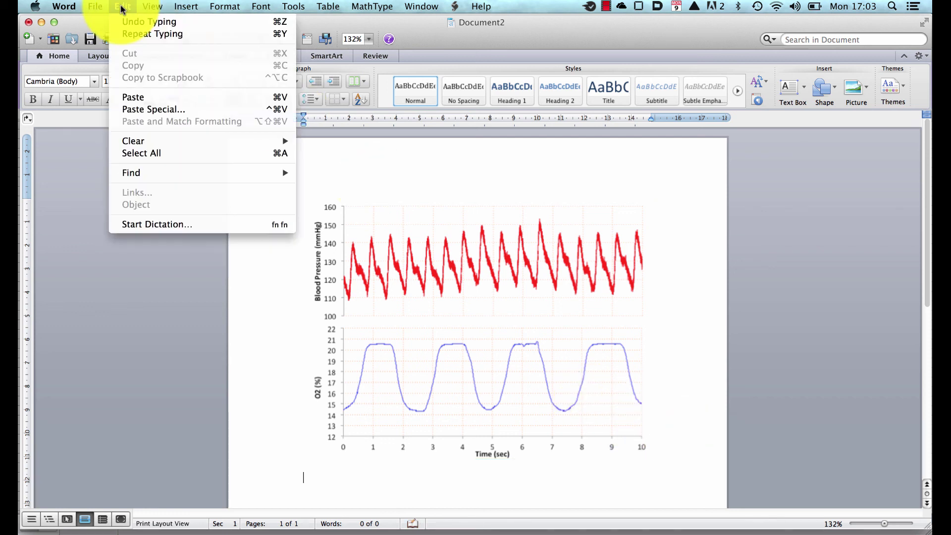
left_click(145, 110)
left_click(443, 250)
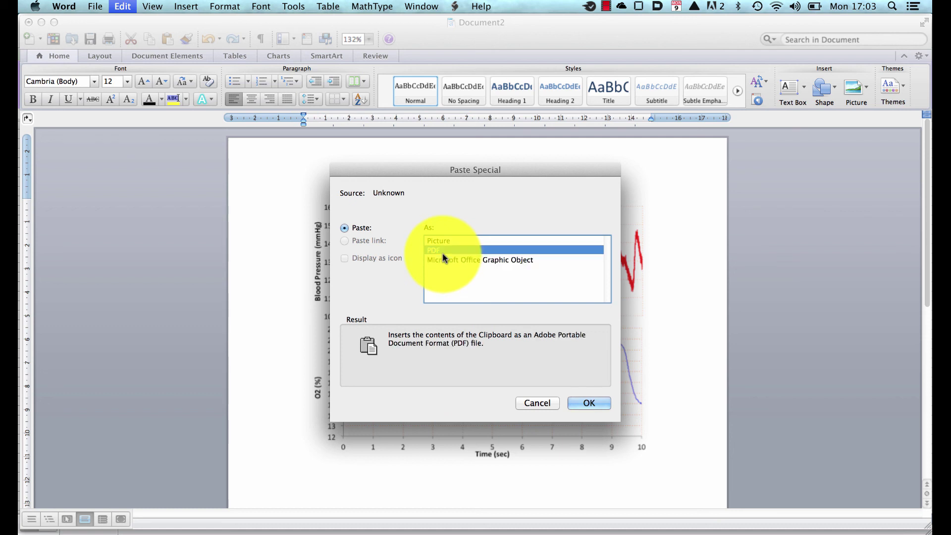
left_click(589, 402)
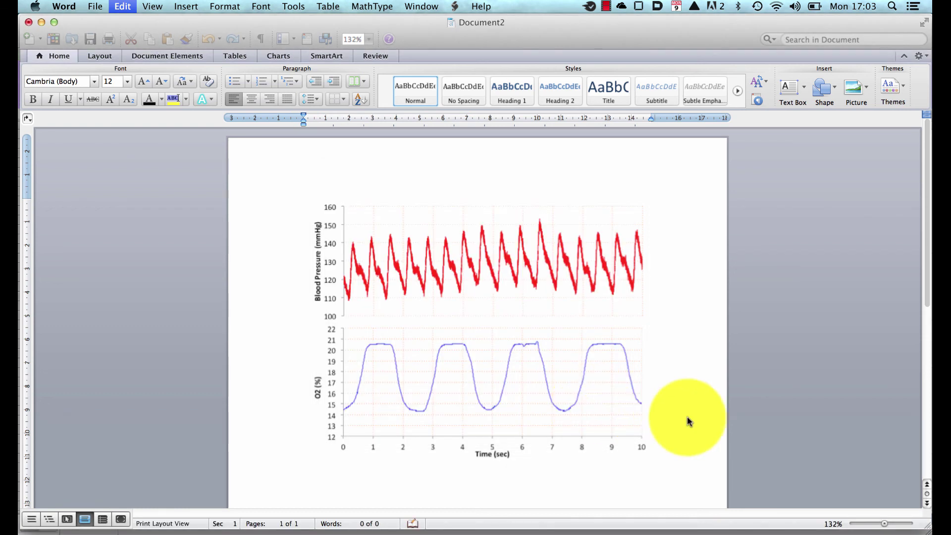
Compare the two pasted versions, delete the upper picture copy, and leave the remaining PDF copy deselected
scroll(687, 422, "down", 5)
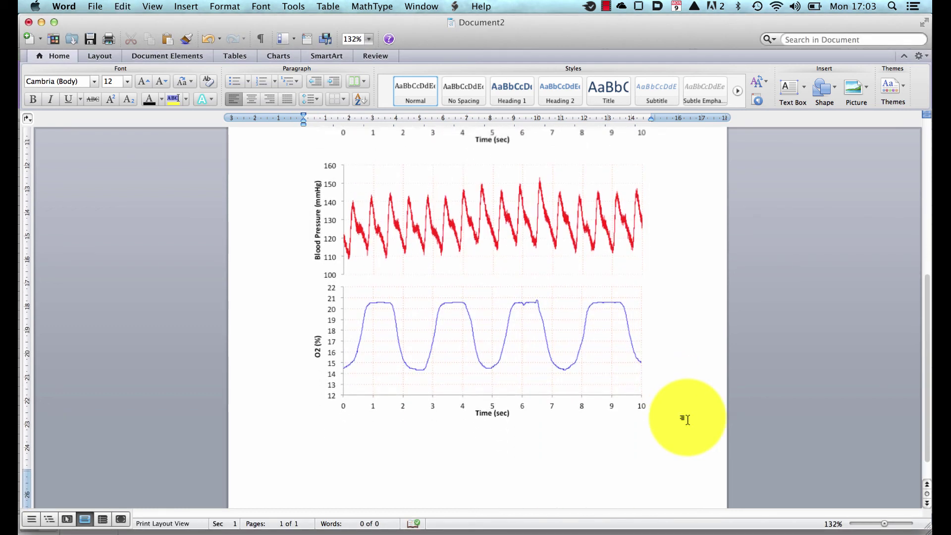
scroll(688, 418, "up", 1)
left_click(526, 217)
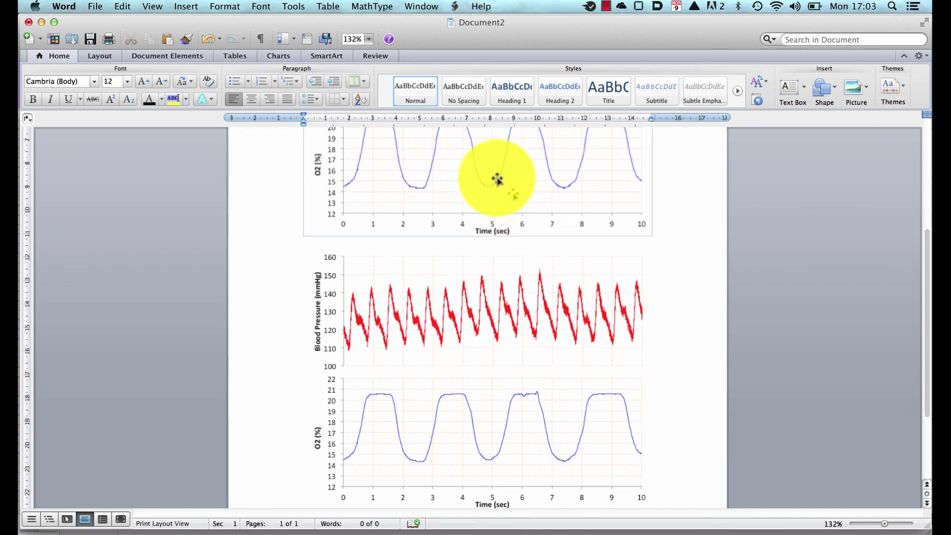
left_click(553, 208)
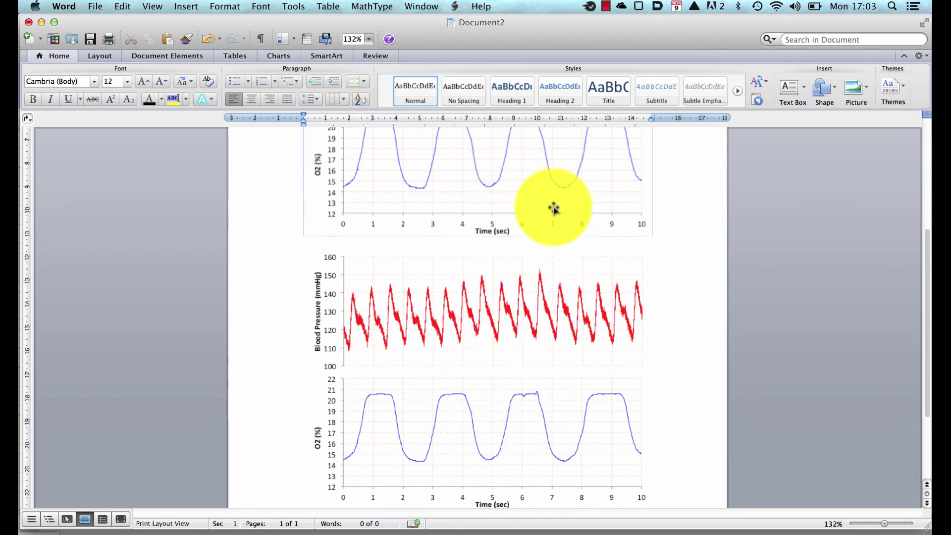
key("BackSpace")
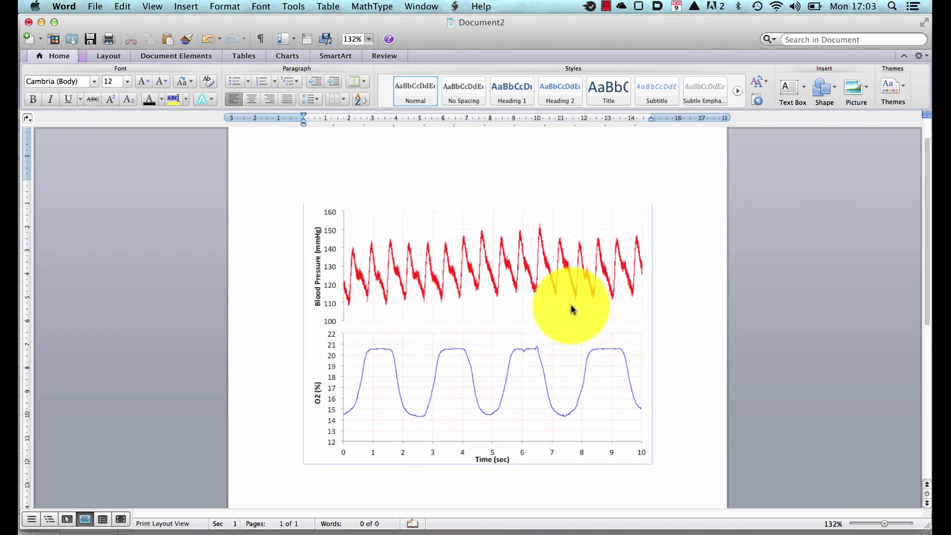
left_click(572, 307)
left_click(683, 358)
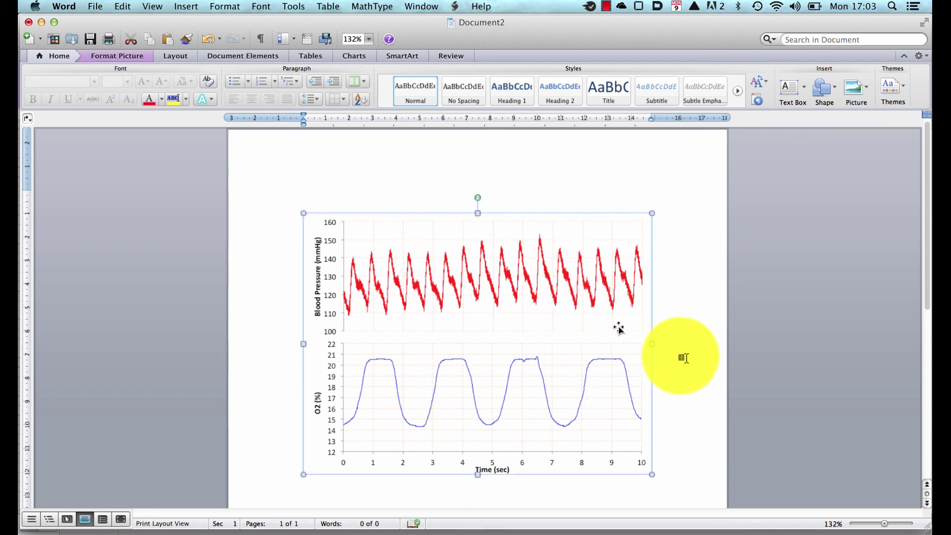